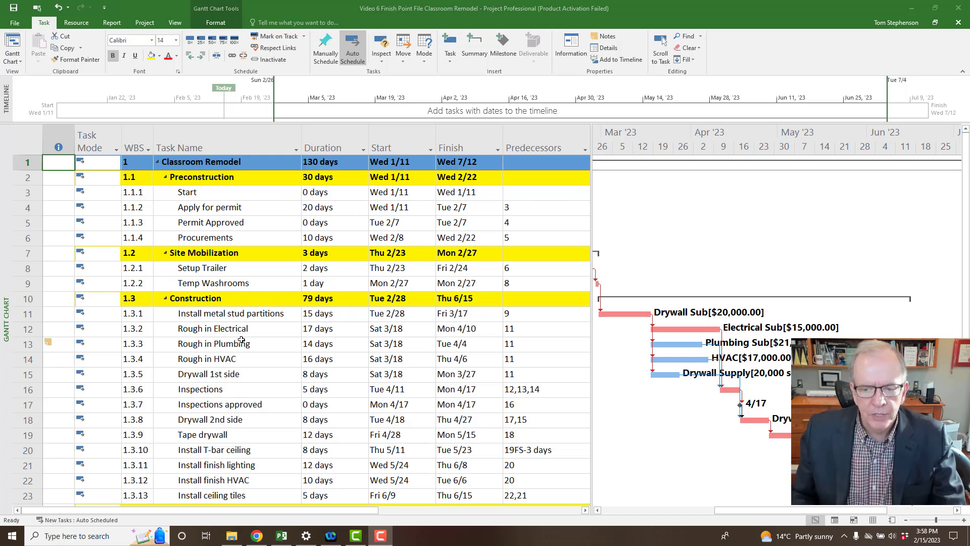
Scroll through the subcontractor-loaded Gantt bars, then bring up the views list from the view bar.
scroll(241, 340, down, 1)
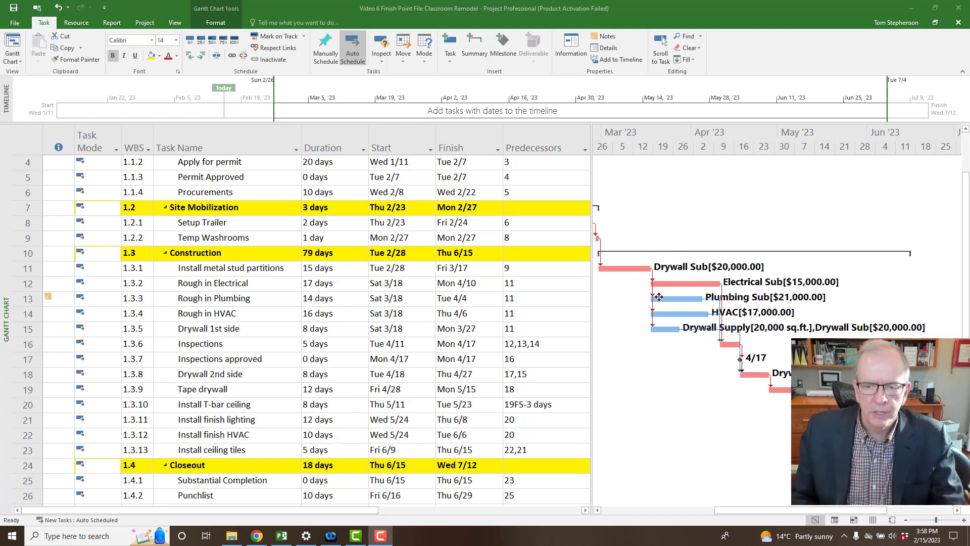
mouse_move(659, 297)
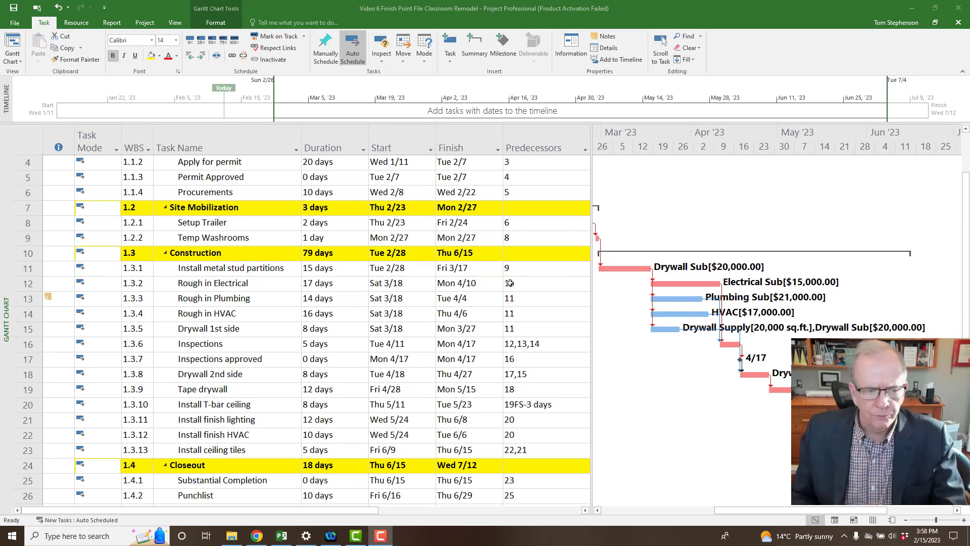
right_click(4, 297)
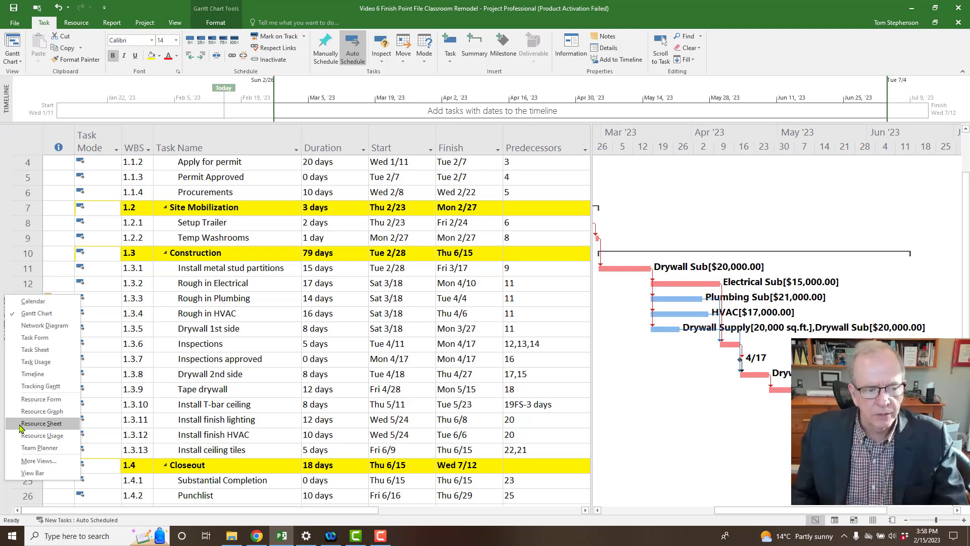
Switch to the Resource Sheet and compare types: PM's Work, Drywall Sub's Cost, Drywall Supply's Material.
click(49, 425)
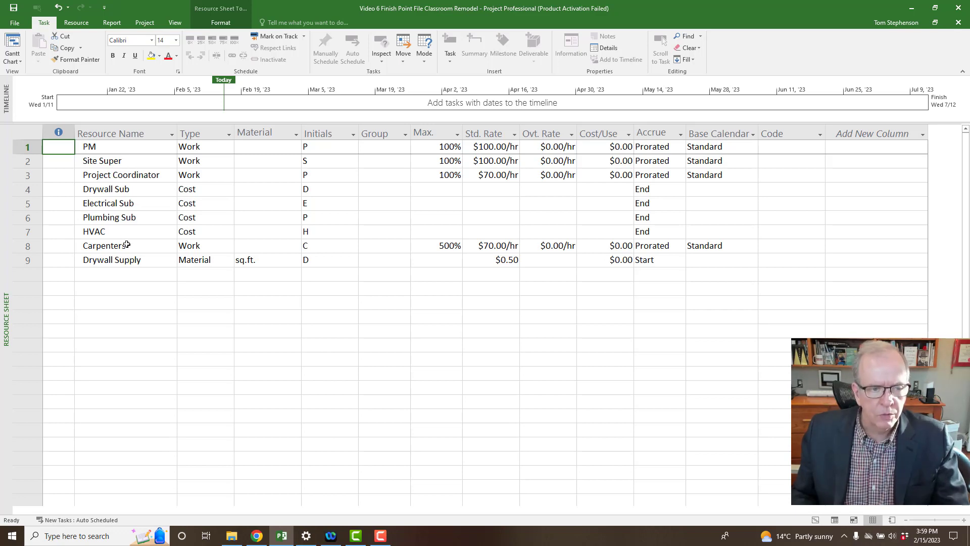
click(221, 149)
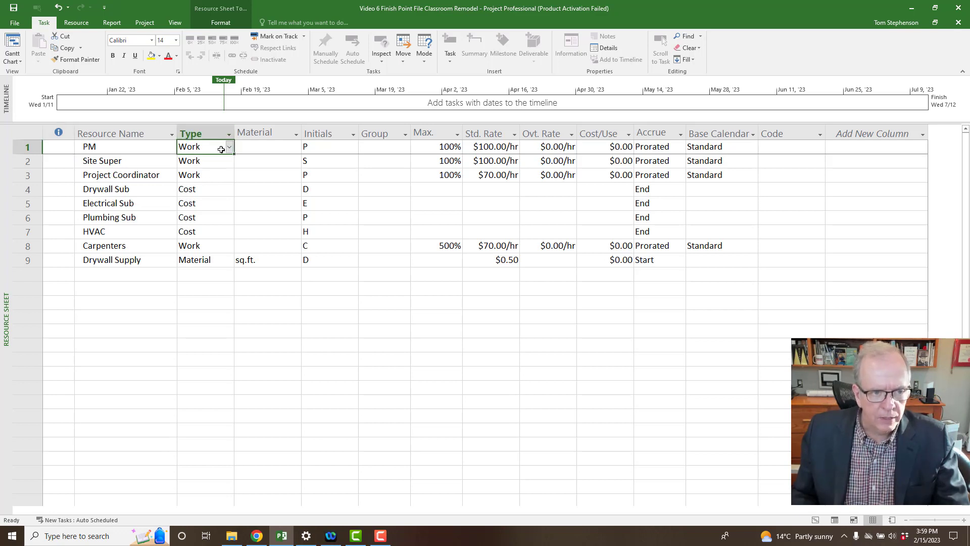
click(229, 148)
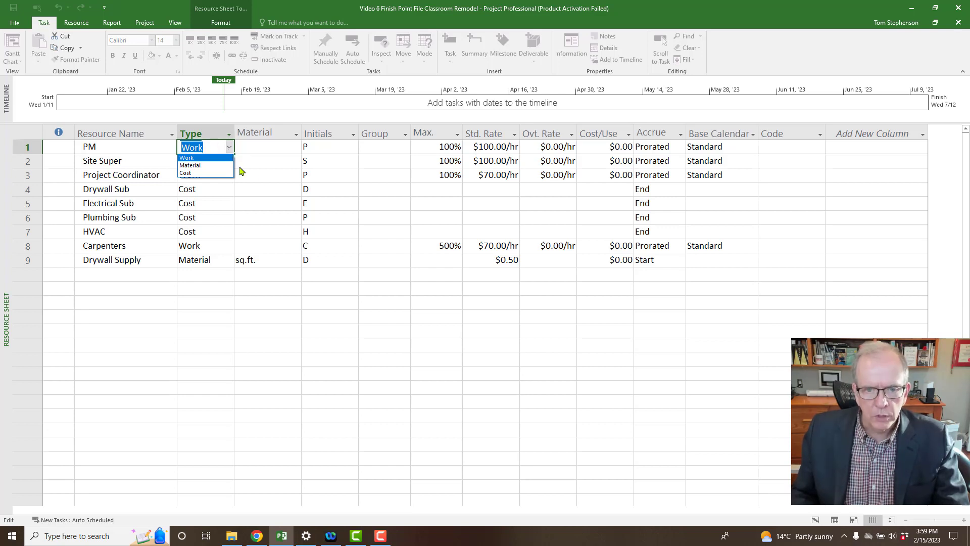
key(Down)
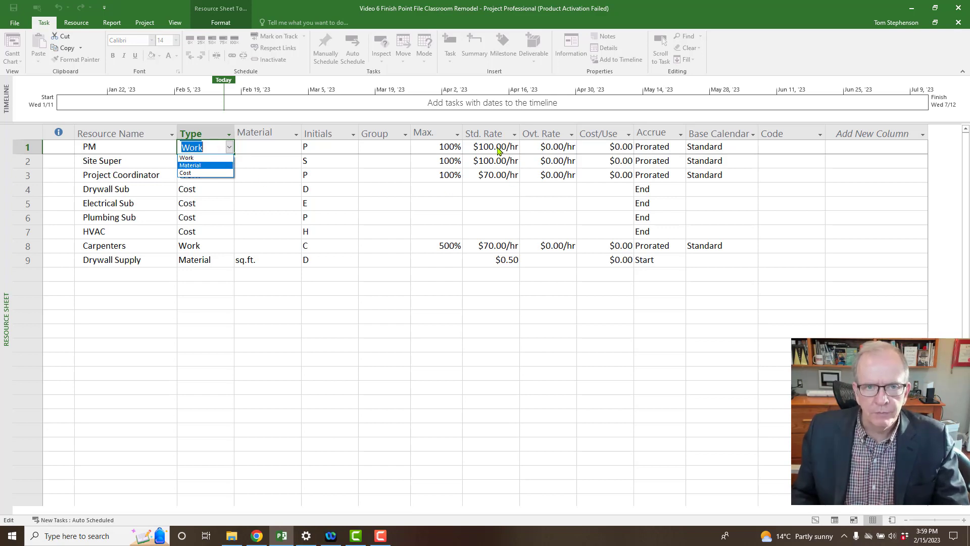
click(207, 189)
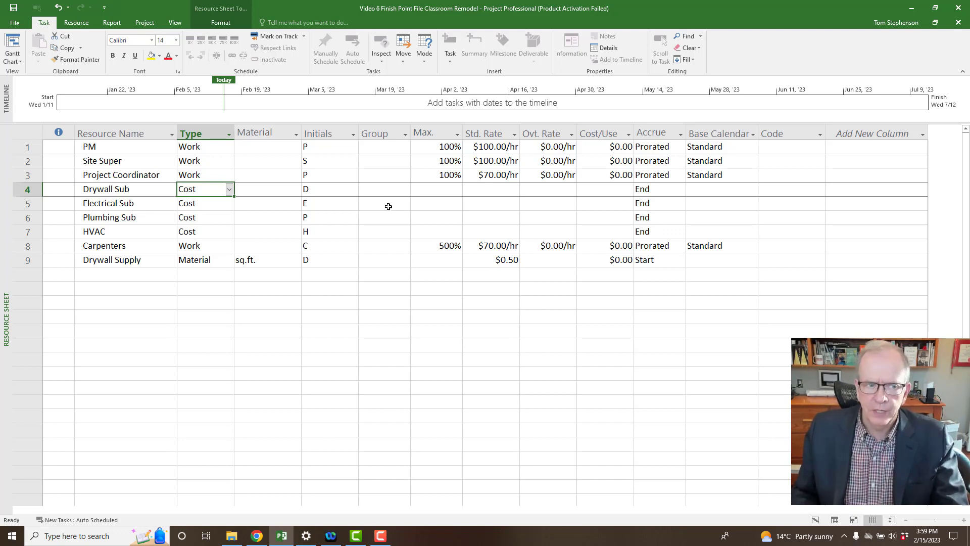
click(210, 261)
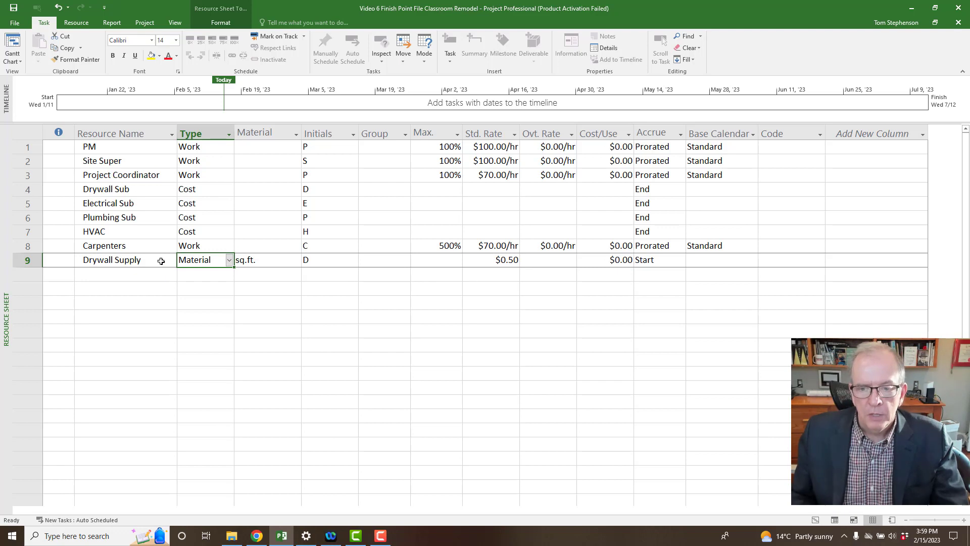
click(433, 130)
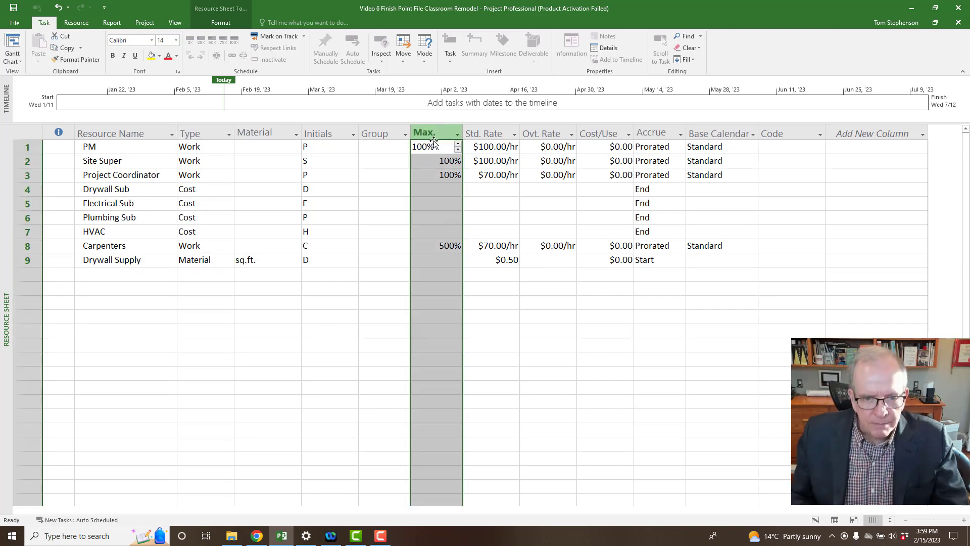
click(437, 247)
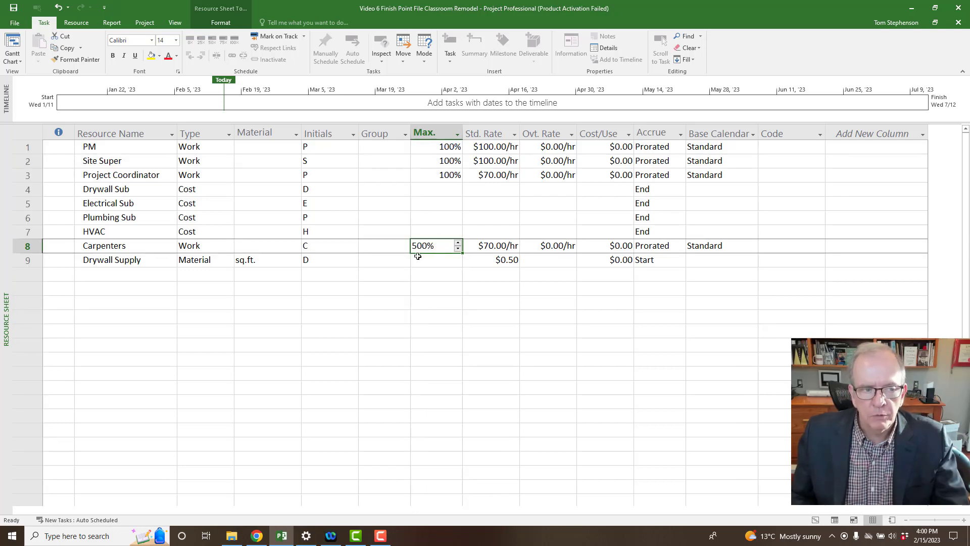
click(448, 149)
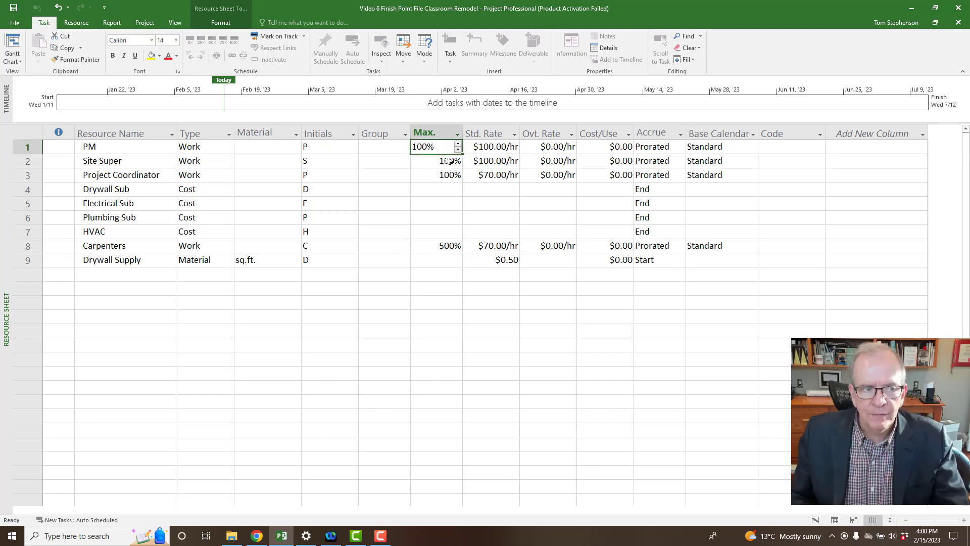
click(450, 161)
click(451, 176)
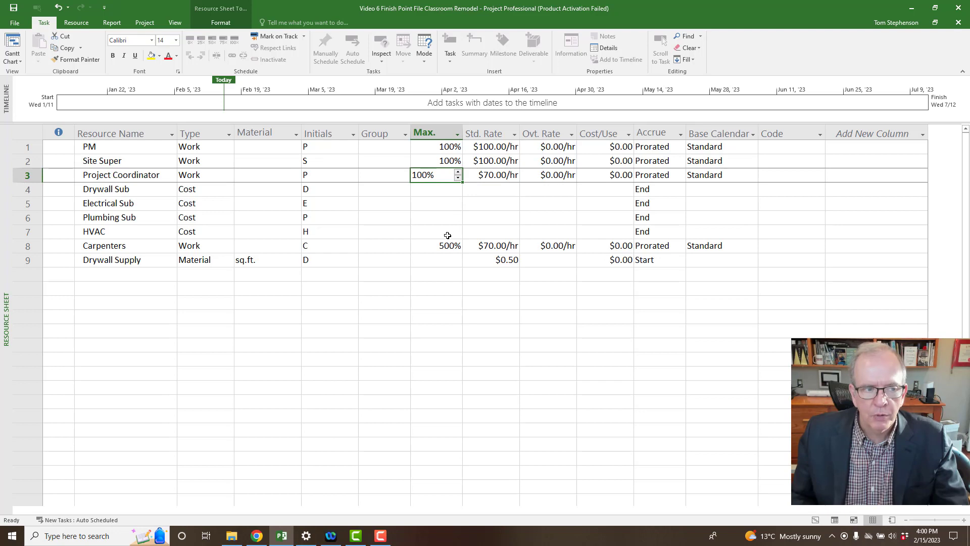
click(120, 273)
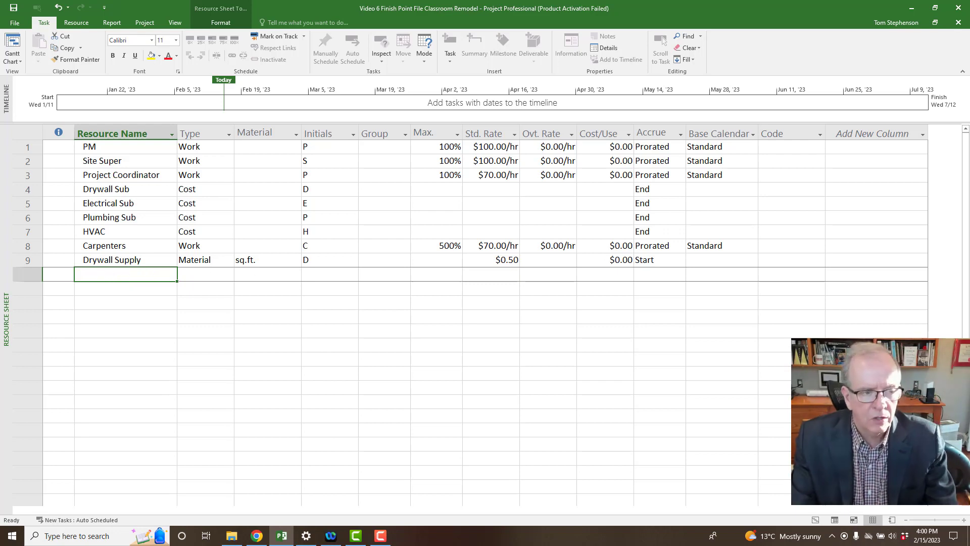
Enter Carpenter Apprentice in row 10 with 200% max units and a $50.00/hr standard rate.
text(Carpenter)
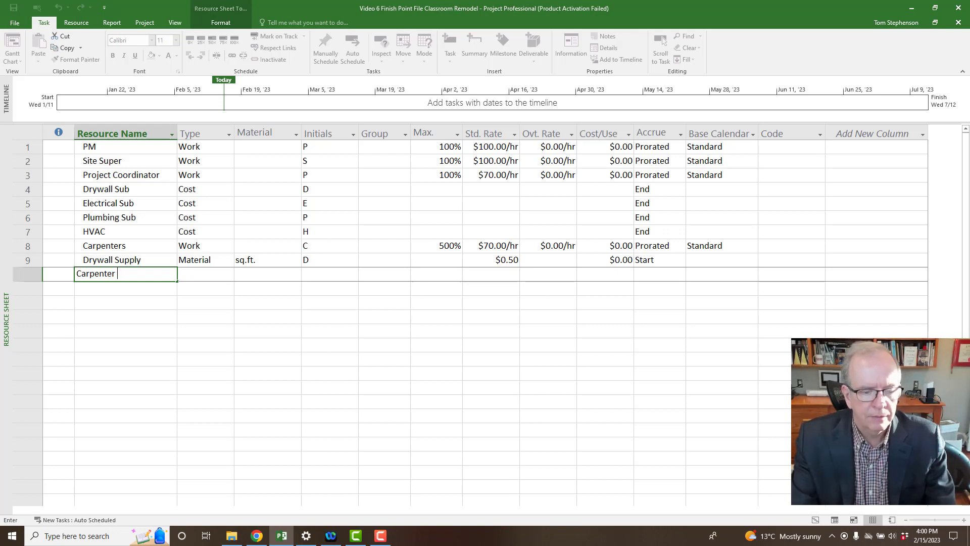
text( Appre)
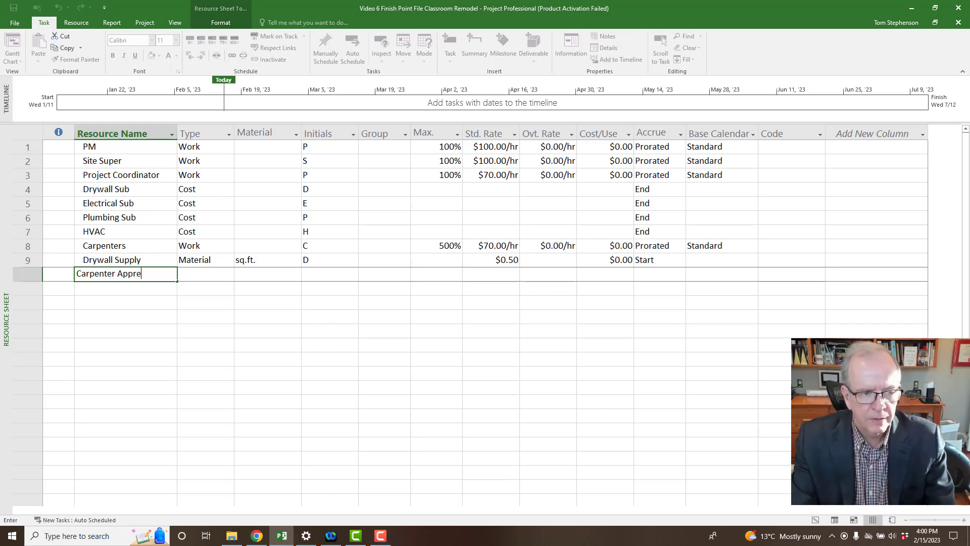
text(ntice)
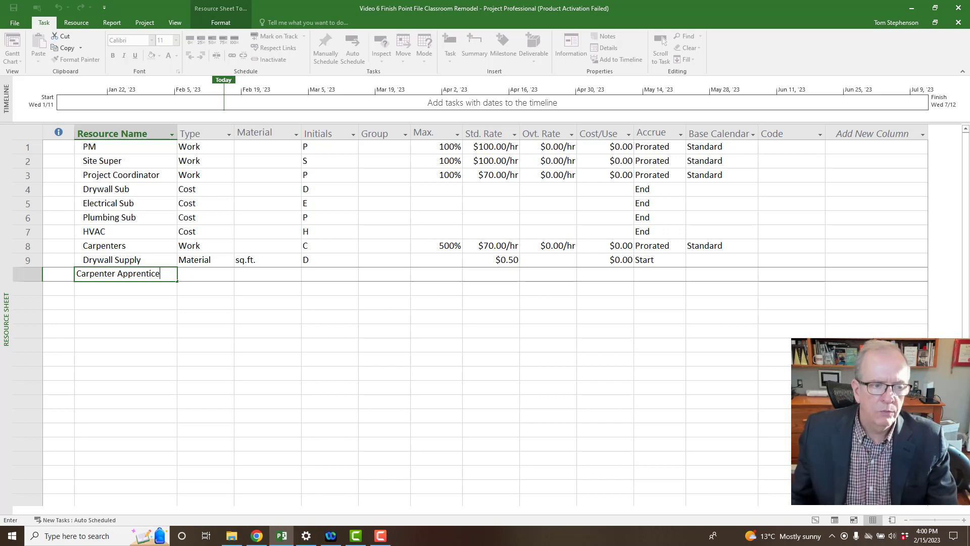
click(208, 273)
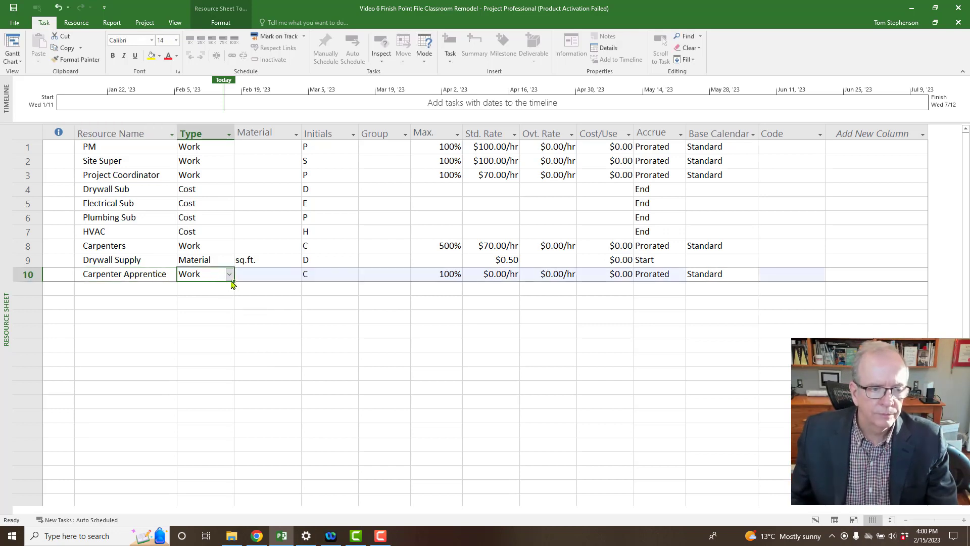
click(455, 276)
click(459, 271)
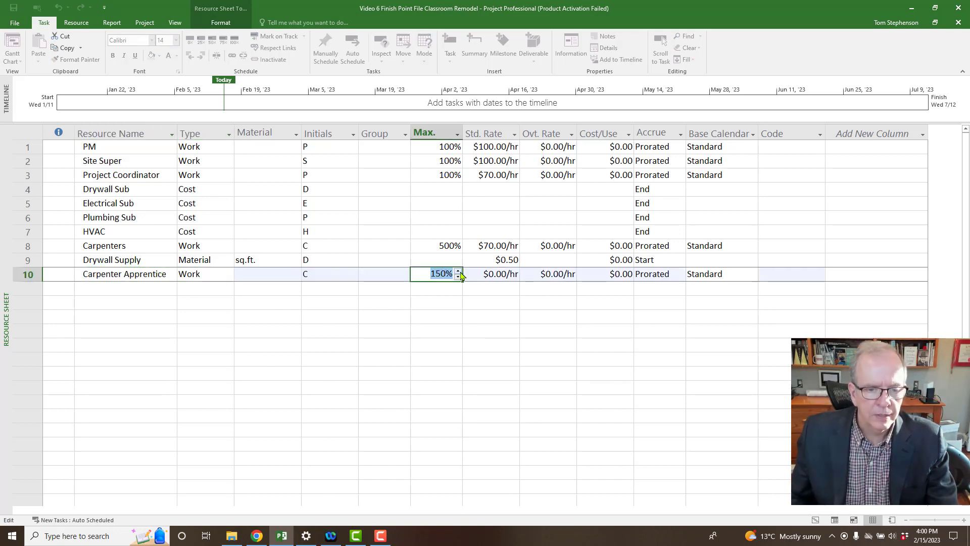
click(459, 272)
click(451, 288)
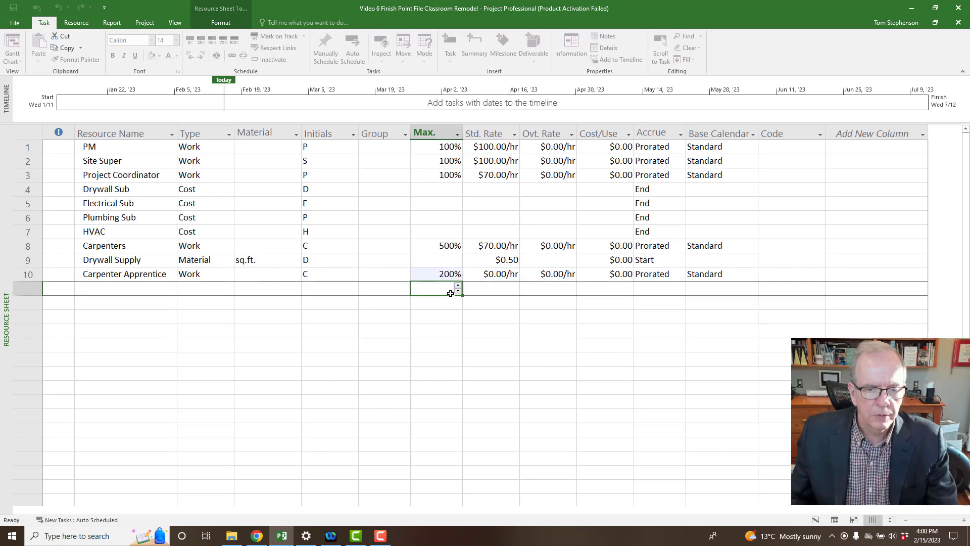
click(487, 278)
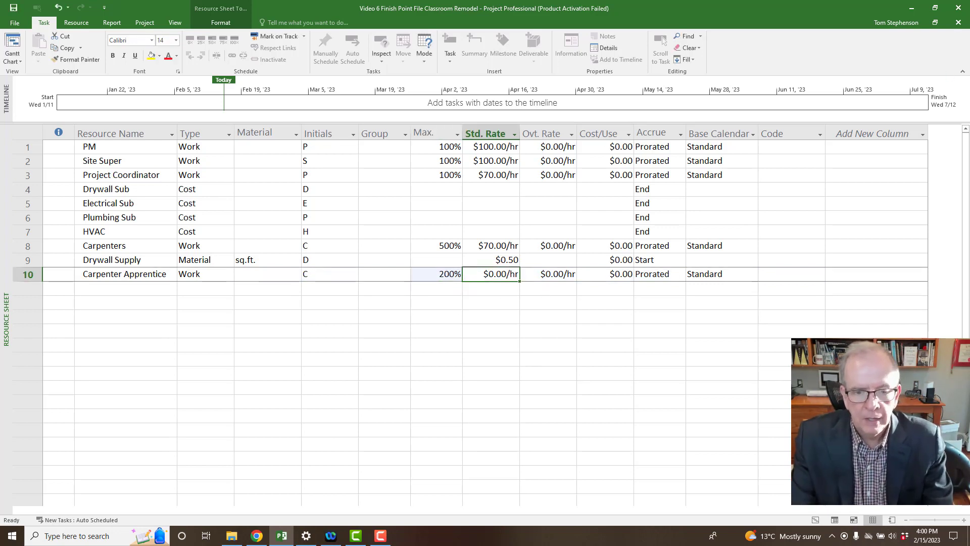
text(50)
key(Return)
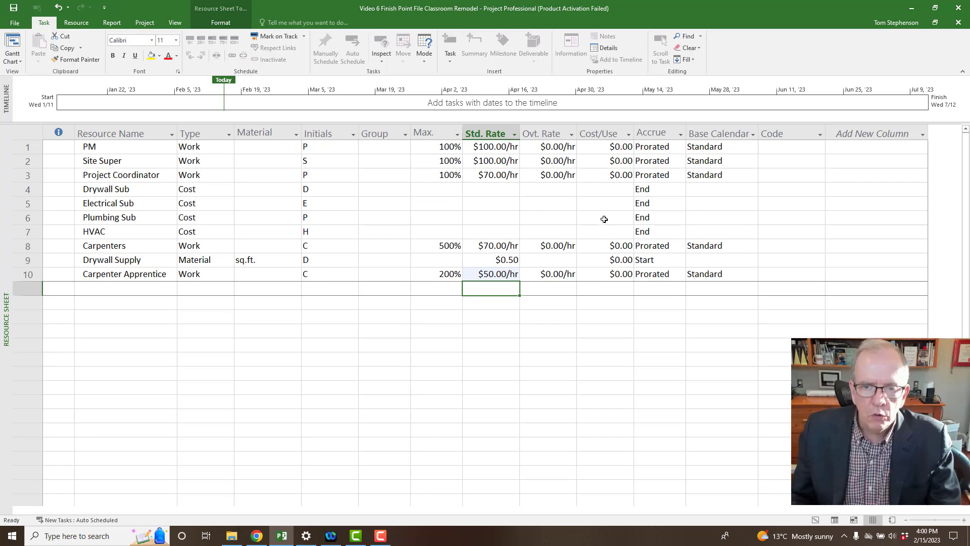
click(657, 134)
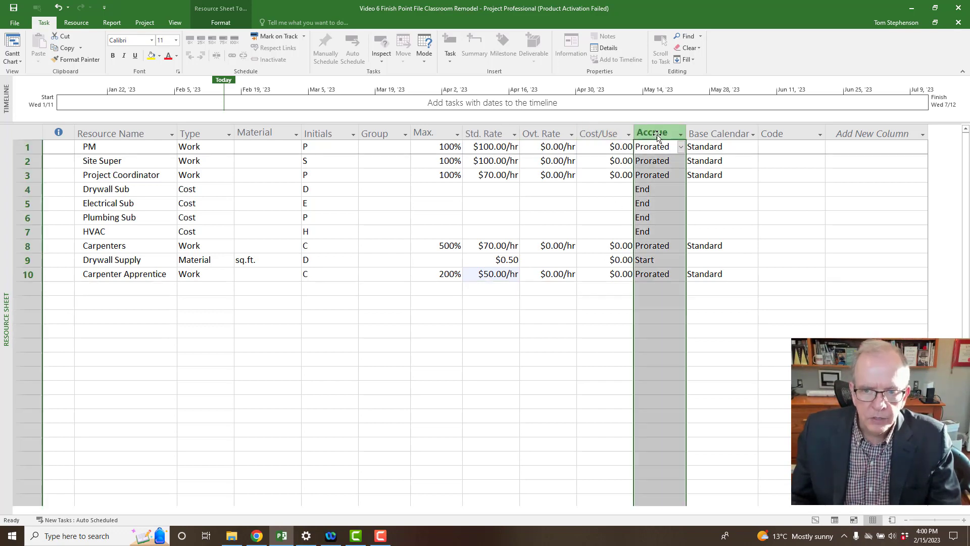
click(681, 148)
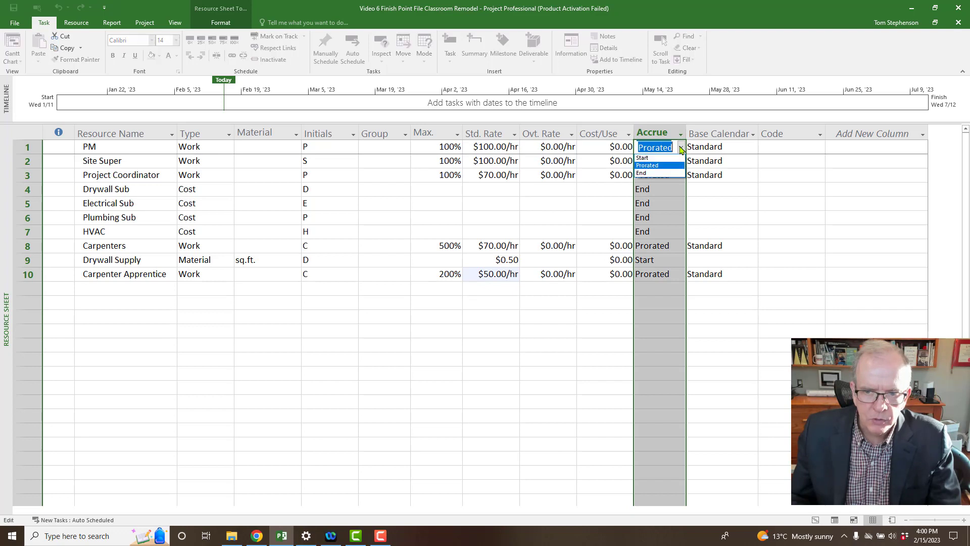
click(665, 165)
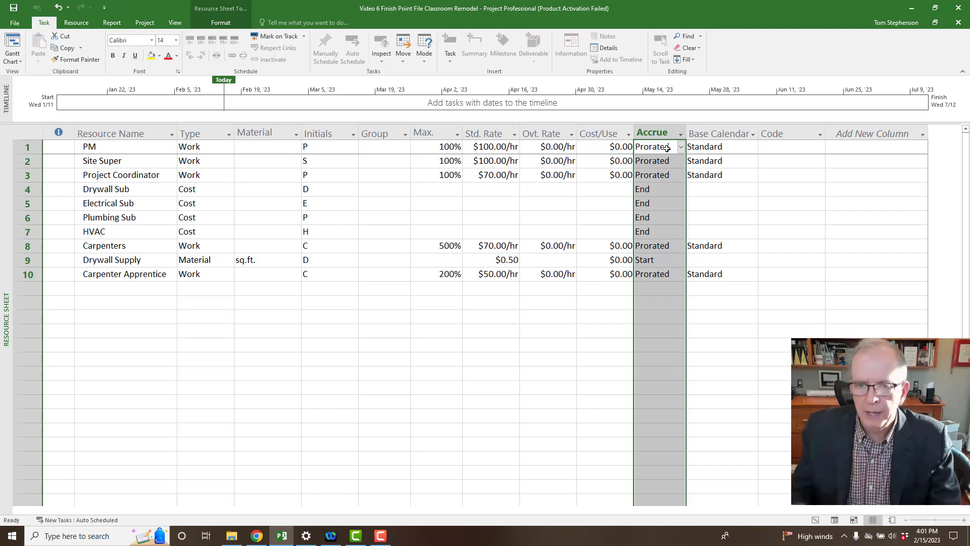
click(667, 147)
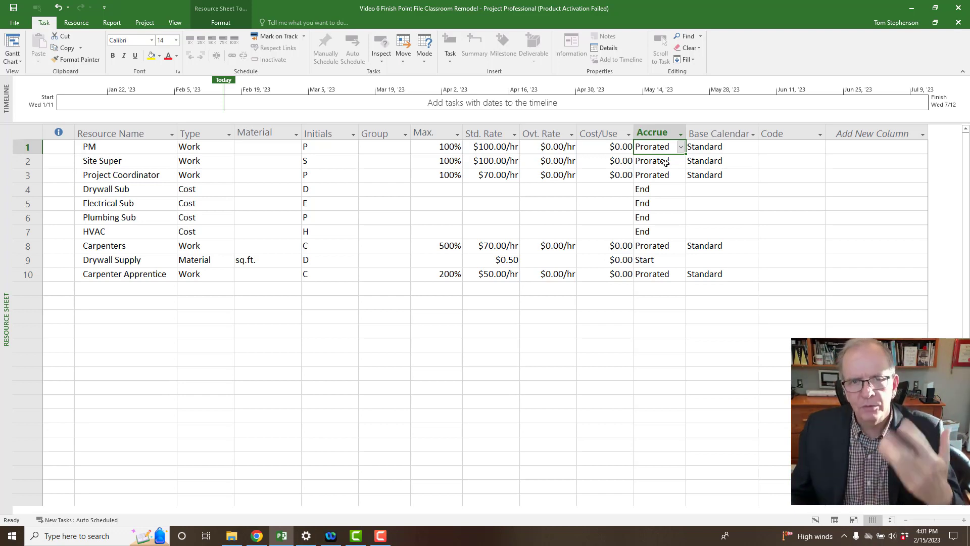
click(655, 189)
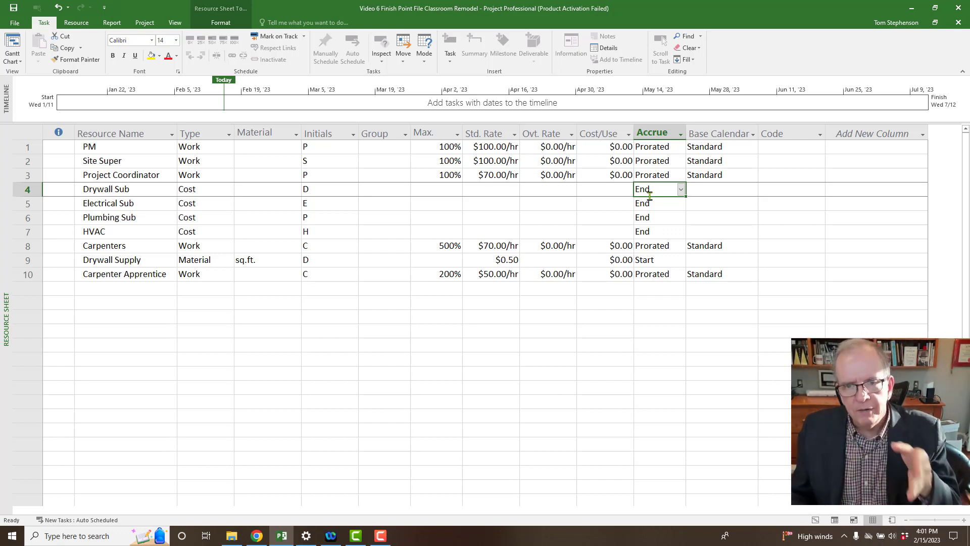
click(646, 262)
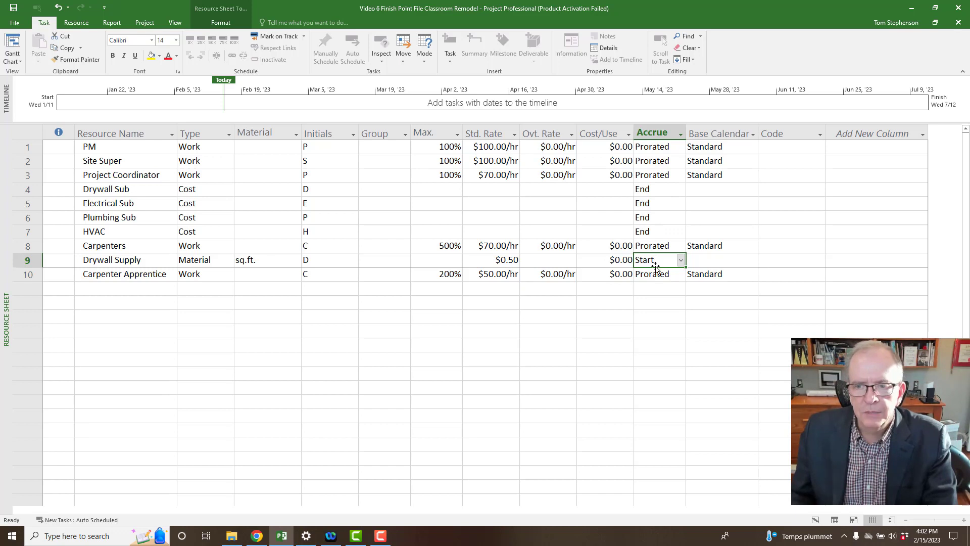
Set row 1 PM's base calendar to Standard.
click(712, 147)
click(753, 148)
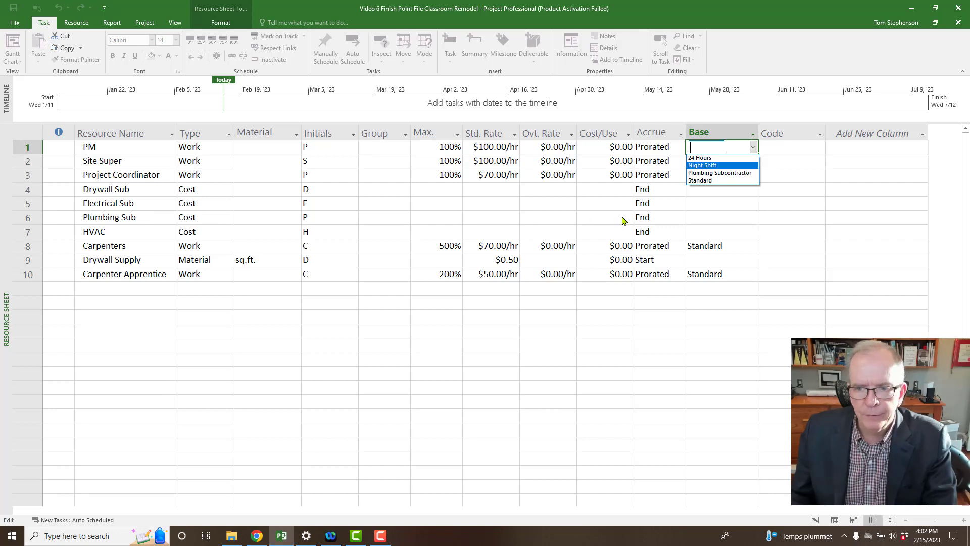
click(710, 181)
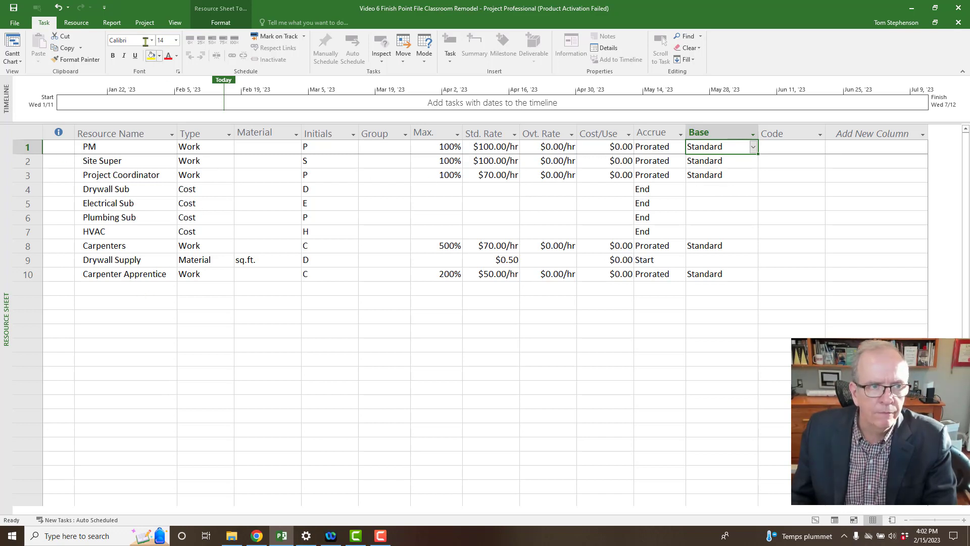
click(151, 27)
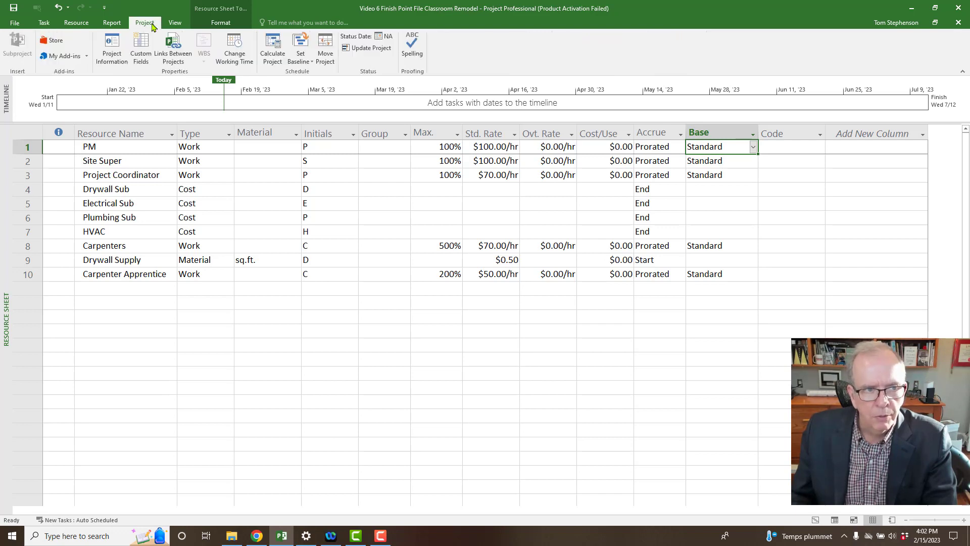
View the Standard (Project Calendar) in Change Working Time for March 2023, then close it.
click(234, 55)
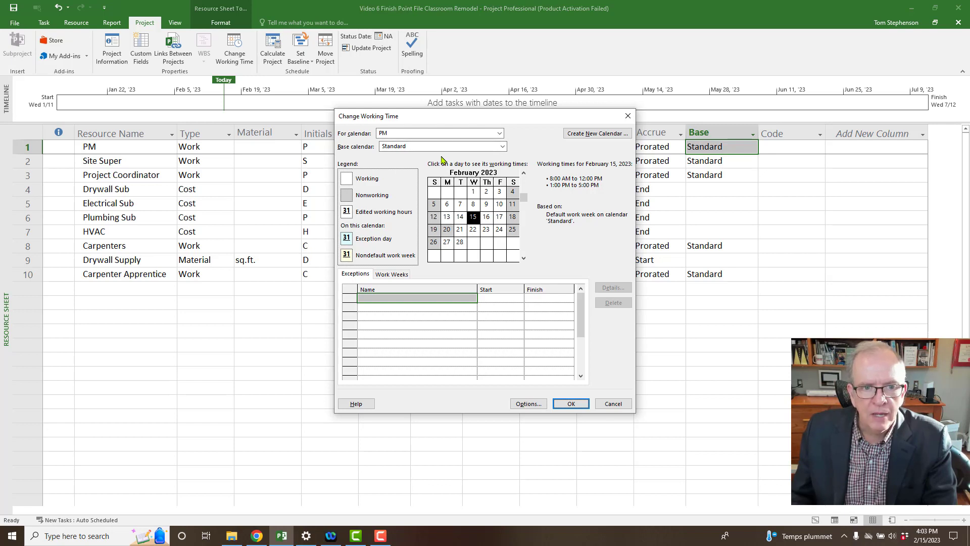
click(499, 133)
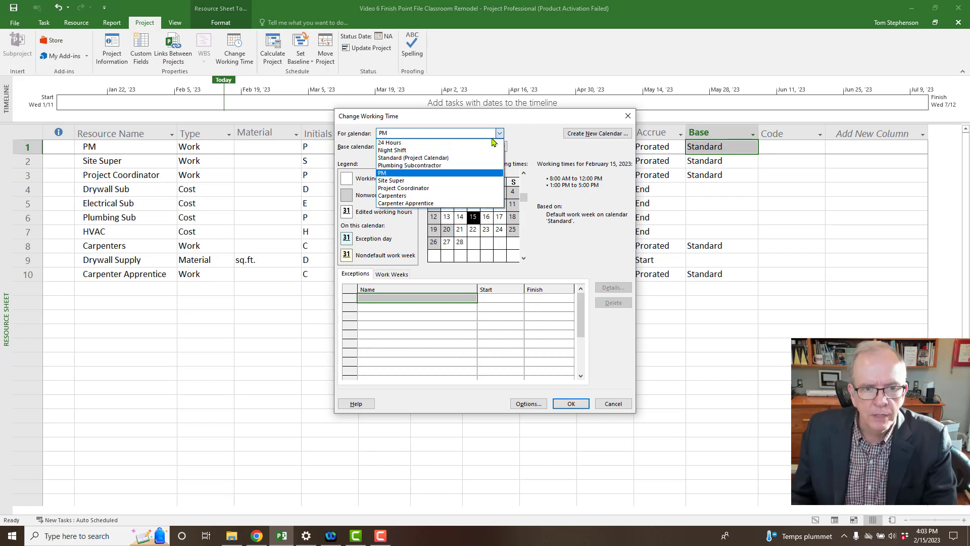
click(477, 160)
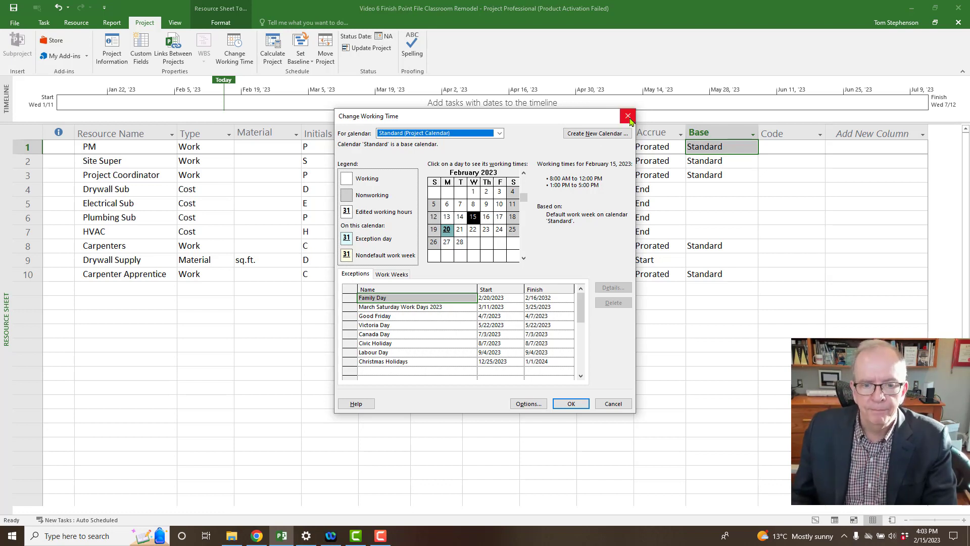
click(524, 258)
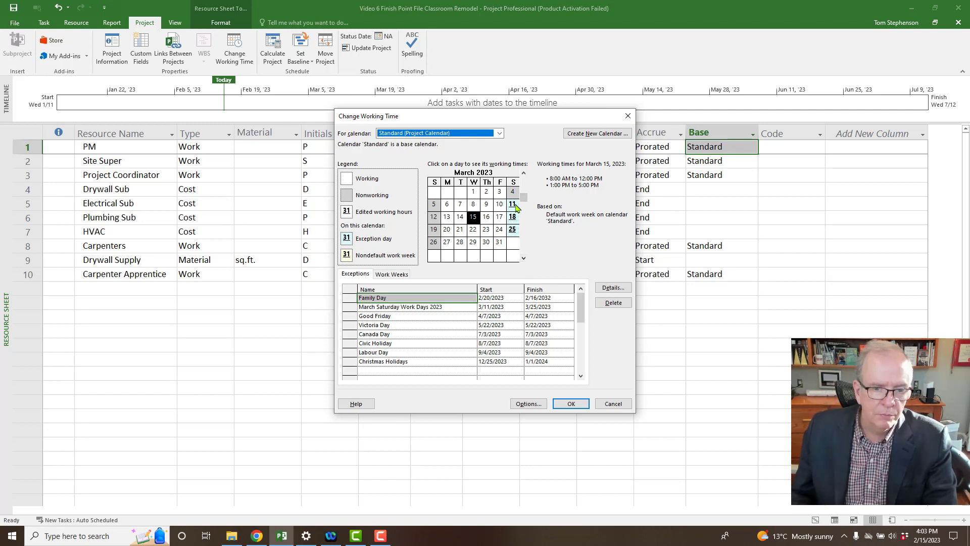
click(629, 118)
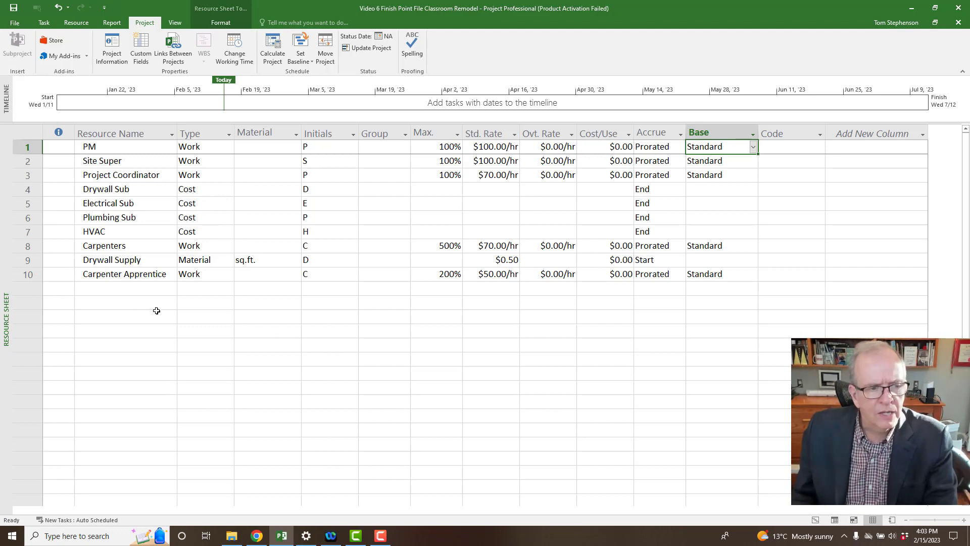
Return to the Gantt Chart and select the Closeout row plus the two rows below it.
right_click(5, 293)
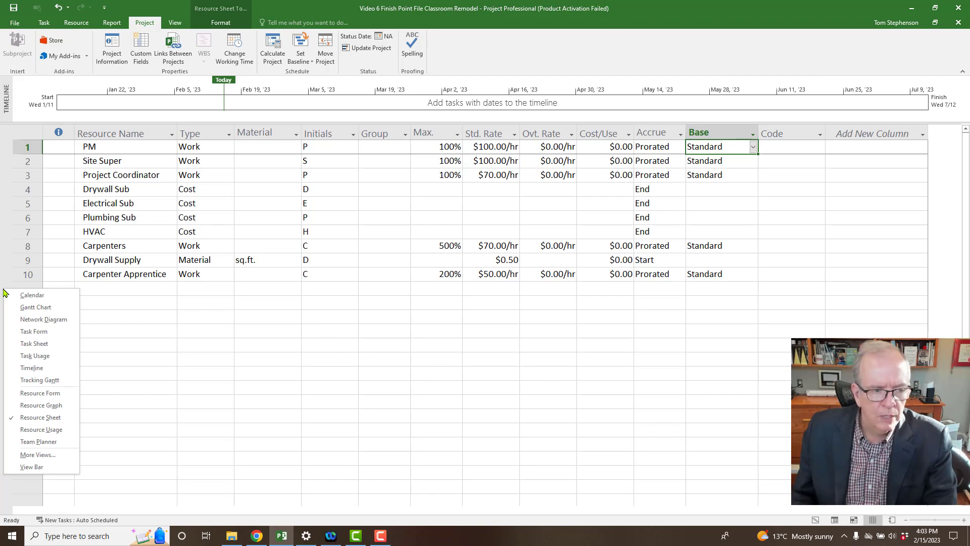
click(20, 312)
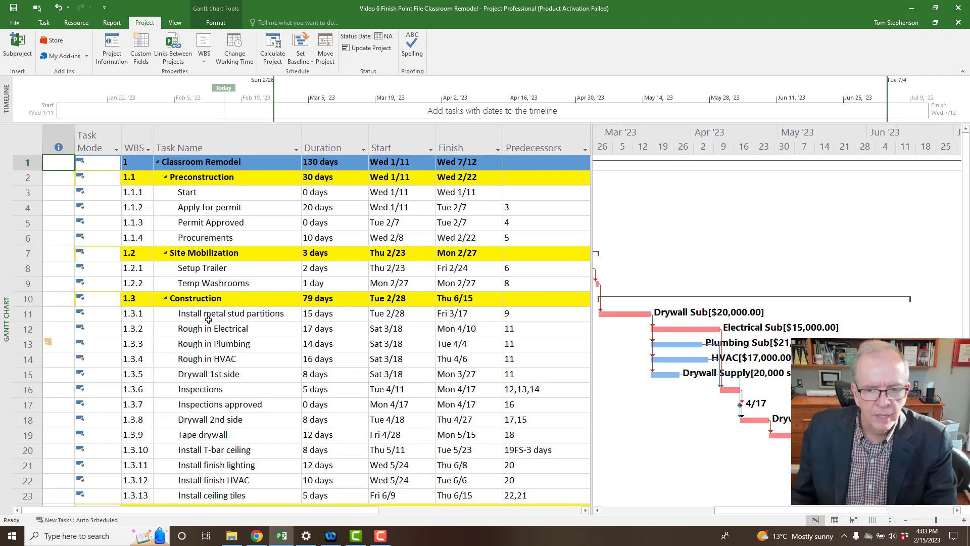
scroll(209, 319, down, 3)
scroll(208, 319, up, 2)
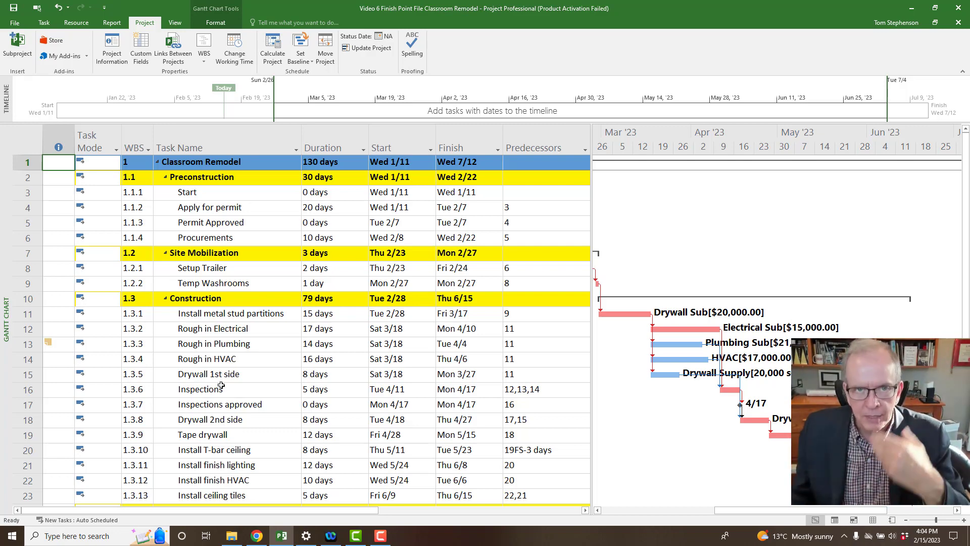
scroll(221, 385, down, 2)
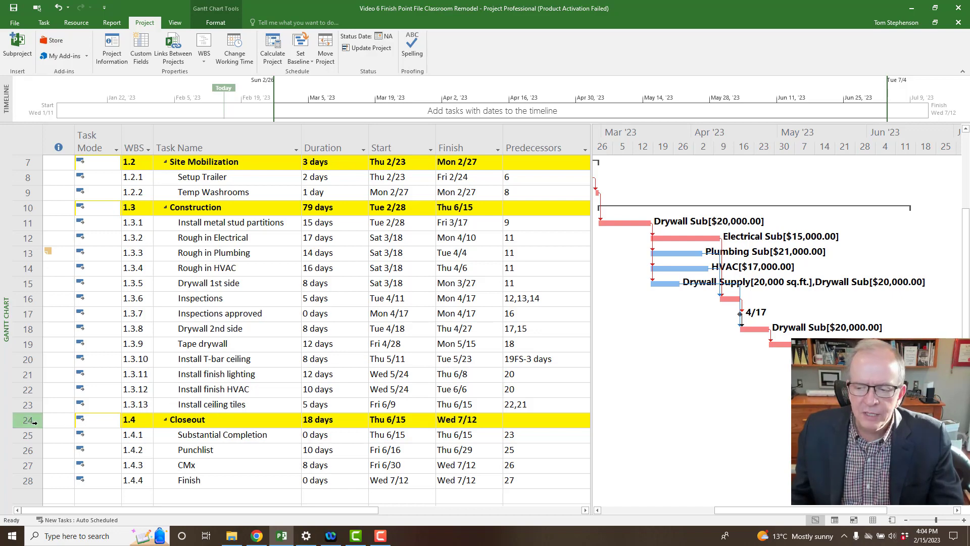
drag(30, 422, 30, 445)
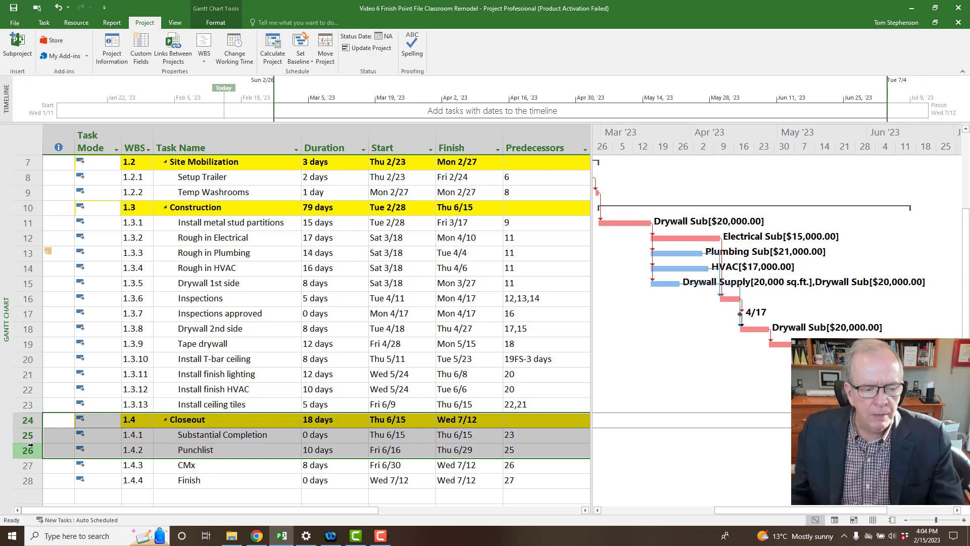
Insert three new task rows above Closeout from the selected rows' context menu.
right_click(61, 436)
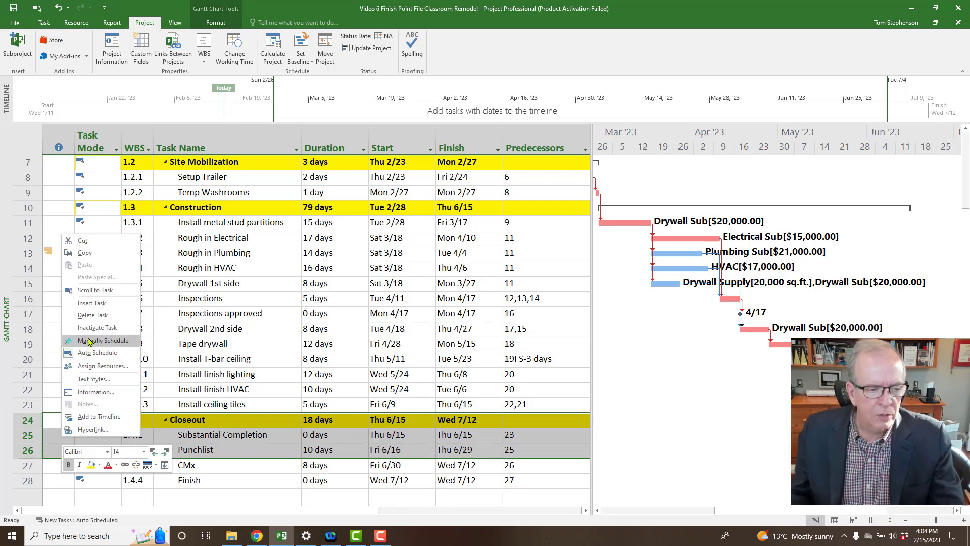
click(101, 303)
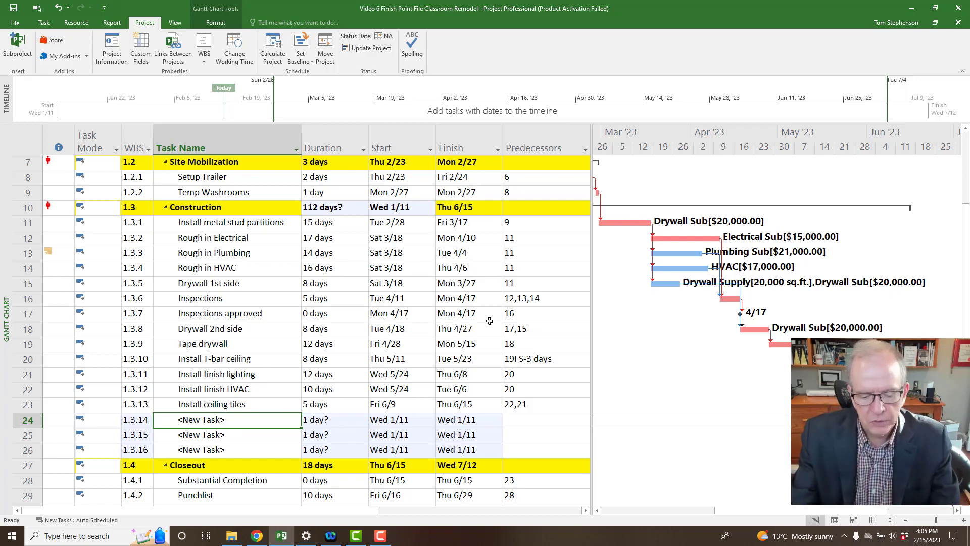
Name the new tasks Install door frames and hardware, Install trim, and Paint.
text(In)
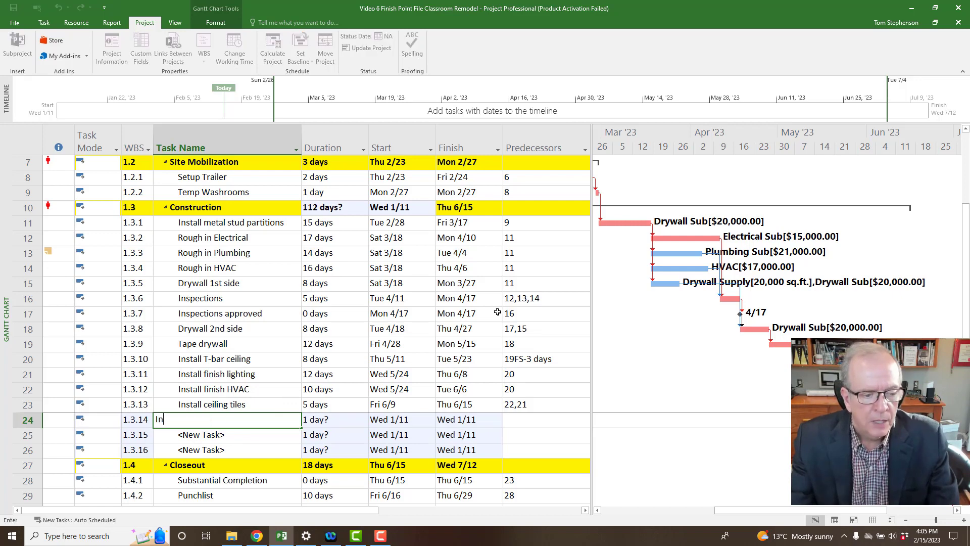
text(stall d)
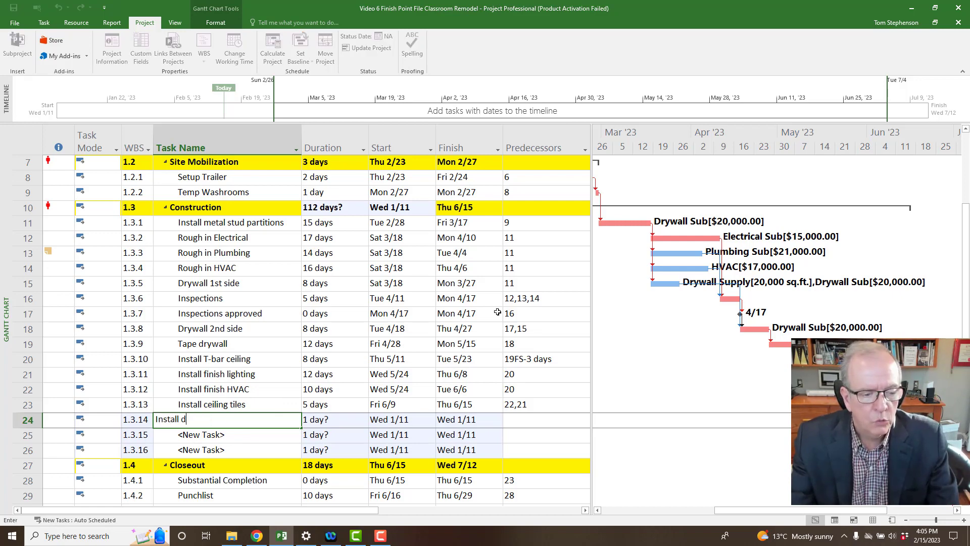
text(oor f)
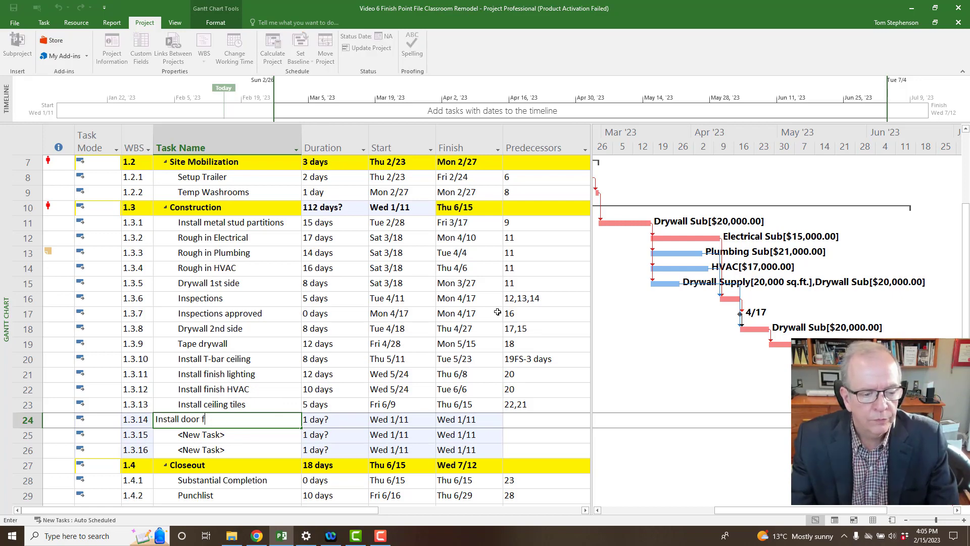
text(rames and ha)
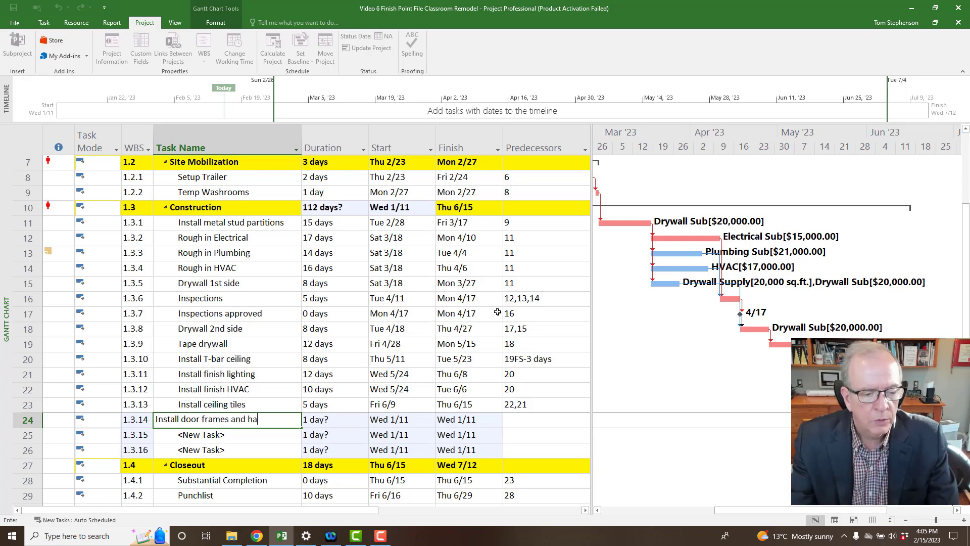
text(rdware)
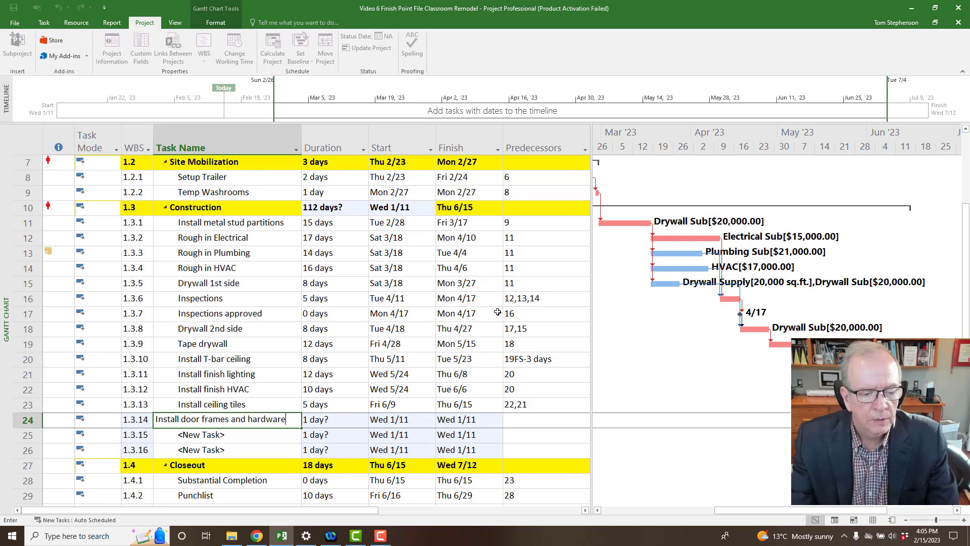
key(Return)
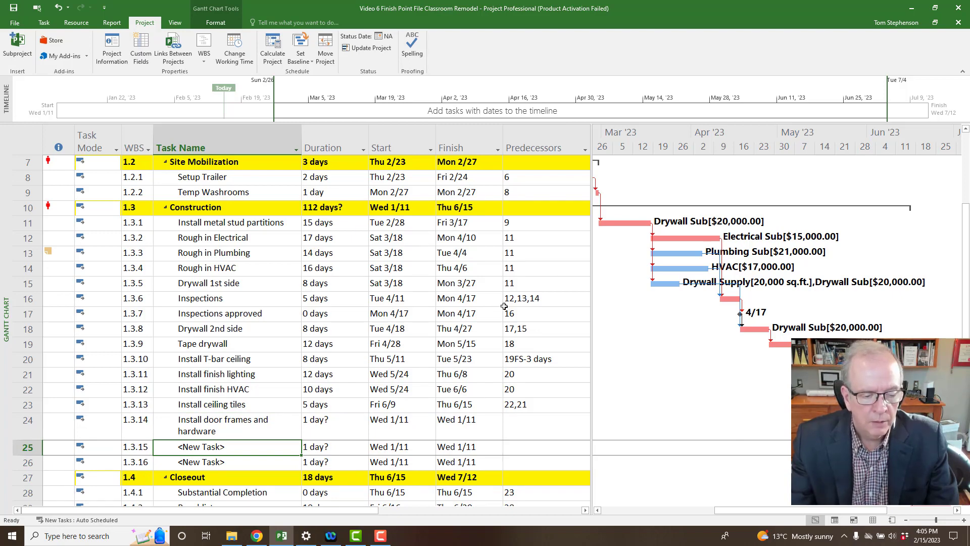
text(Install )
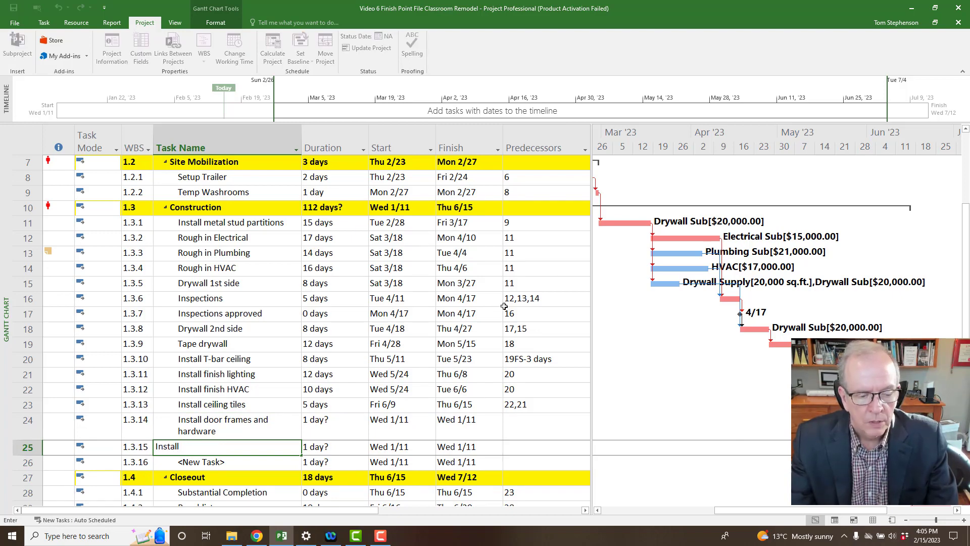
text(trim)
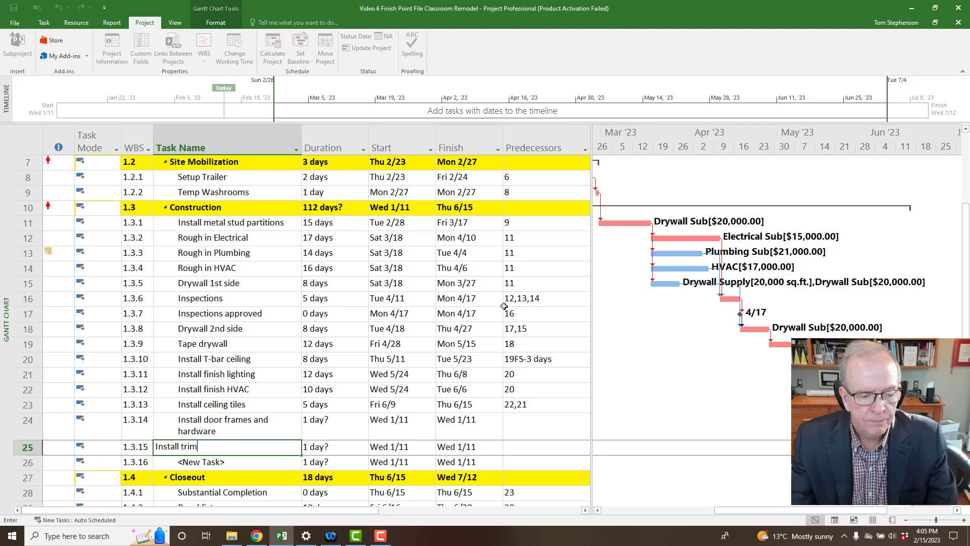
key(Return)
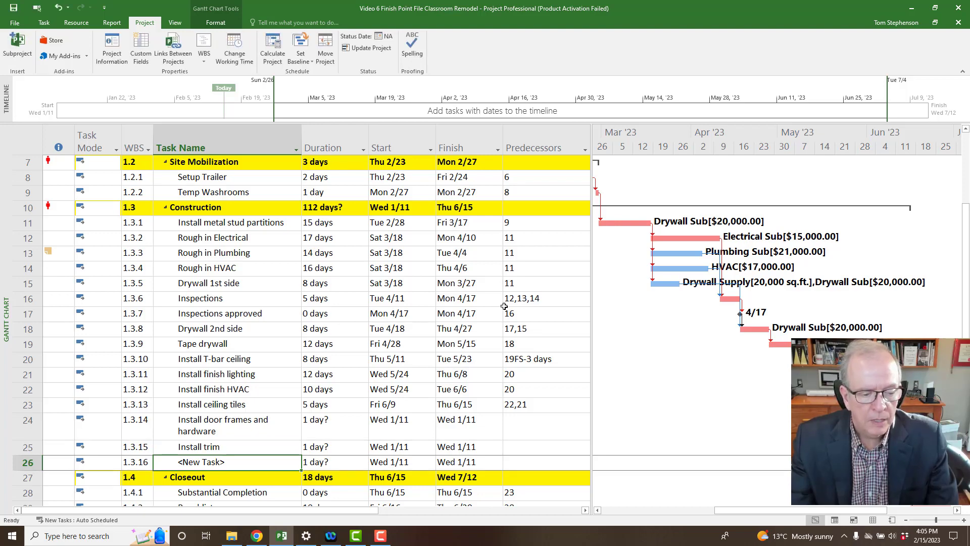
text(Paint)
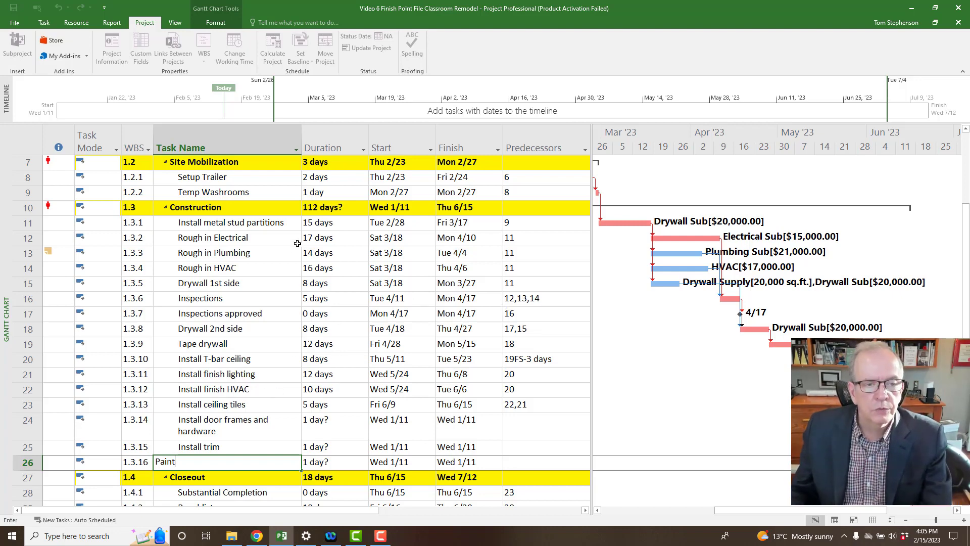
click(264, 435)
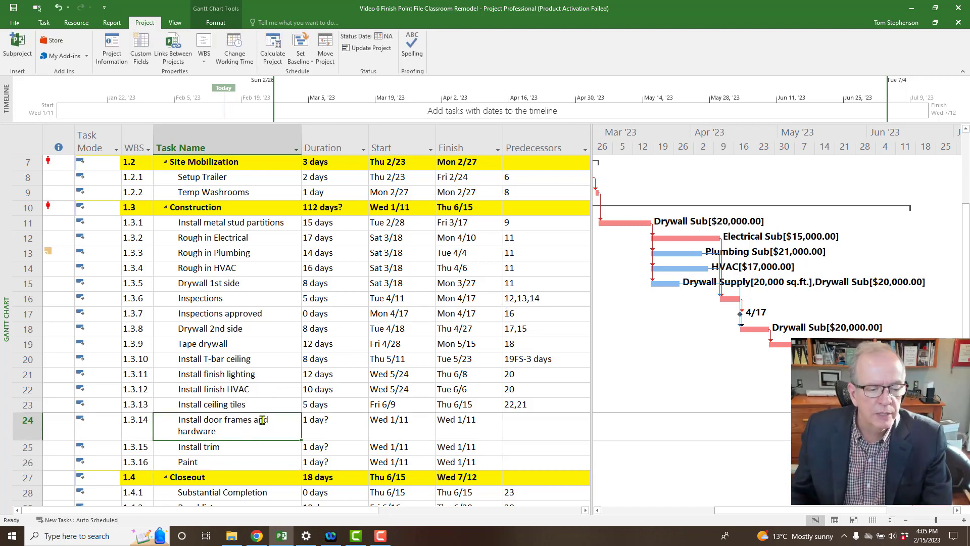
Replace 'and' with '&' in the Install door frames and hardware task name.
click(270, 419)
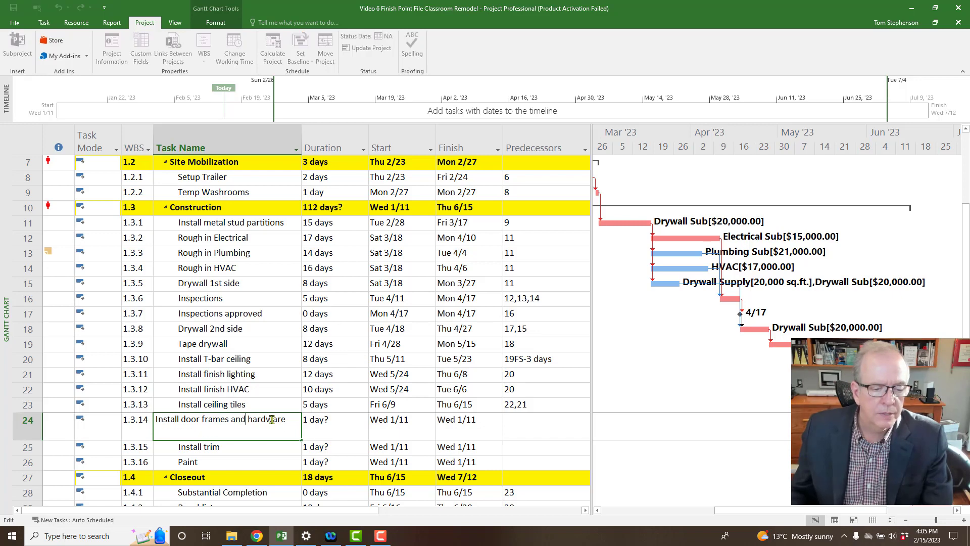
key(BackSpace)
key(BackSpace)
key(BackSpace)
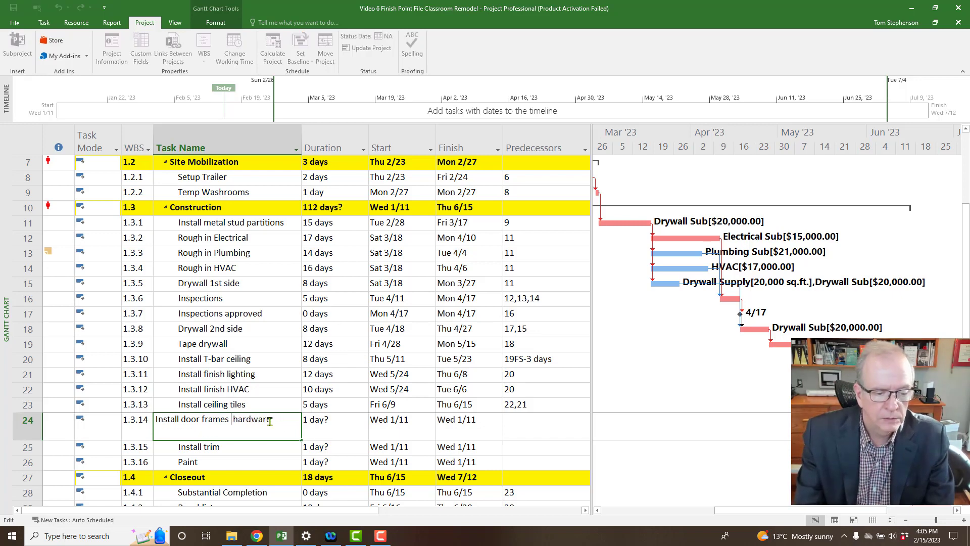
text(&)
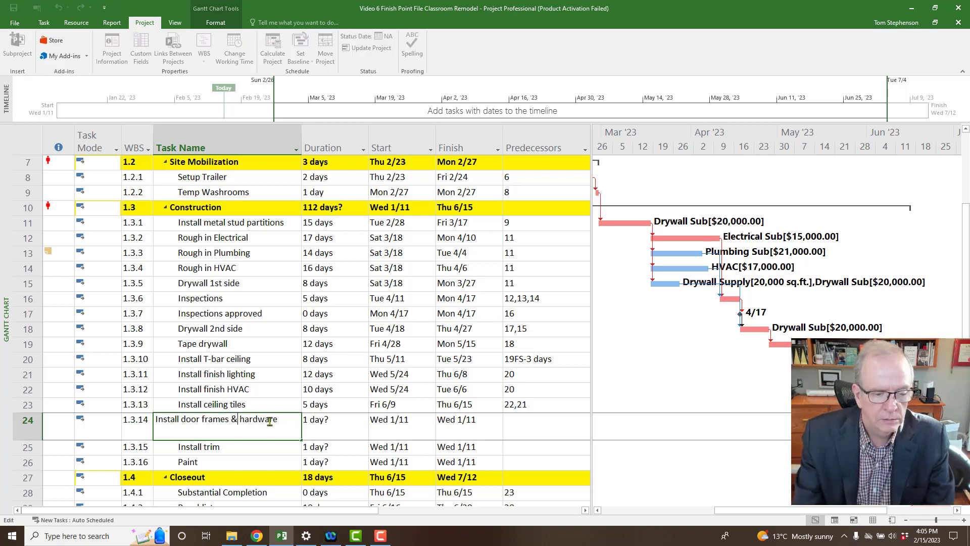
click(205, 459)
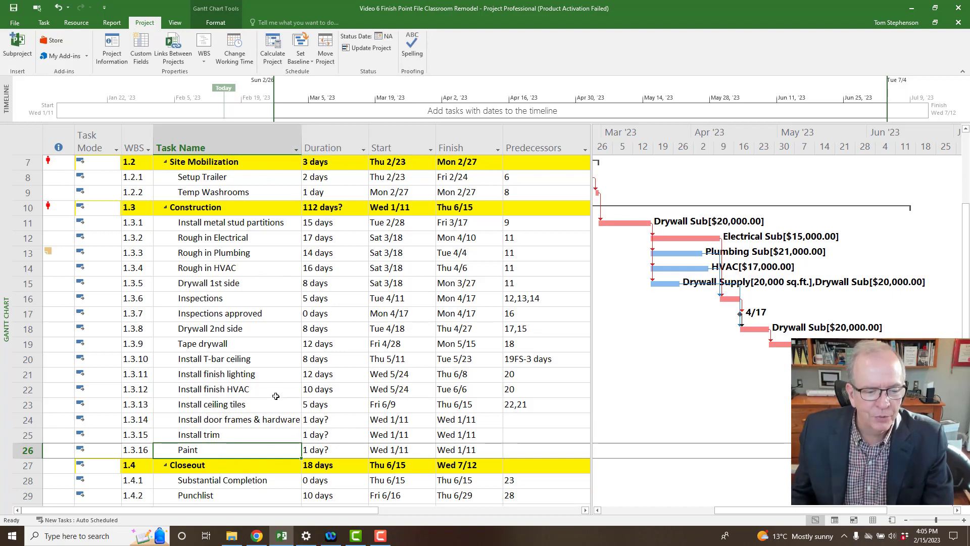
scroll(289, 388, down, 1)
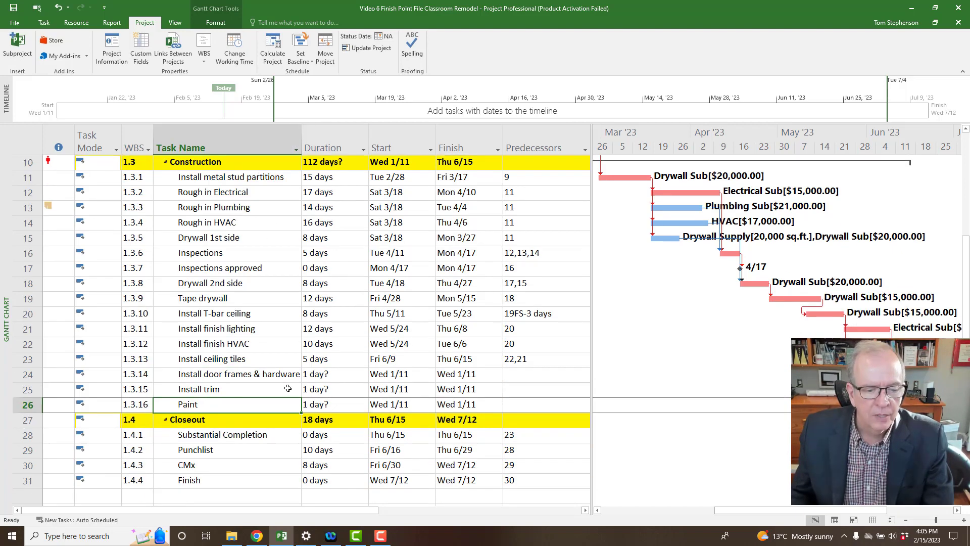
Set durations: Install door frames & hardware 5 days, Install trim 6 days, Paint 10 days.
click(331, 376)
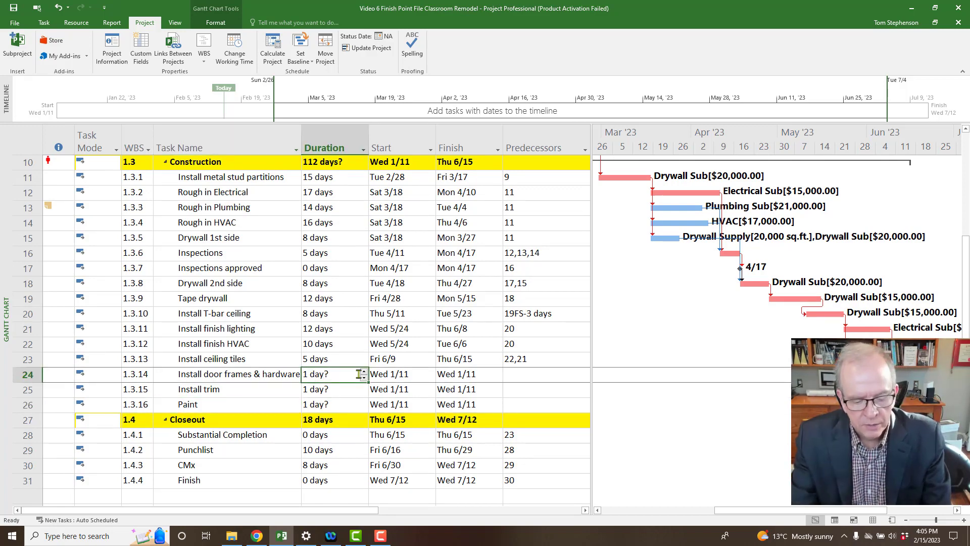
text(5)
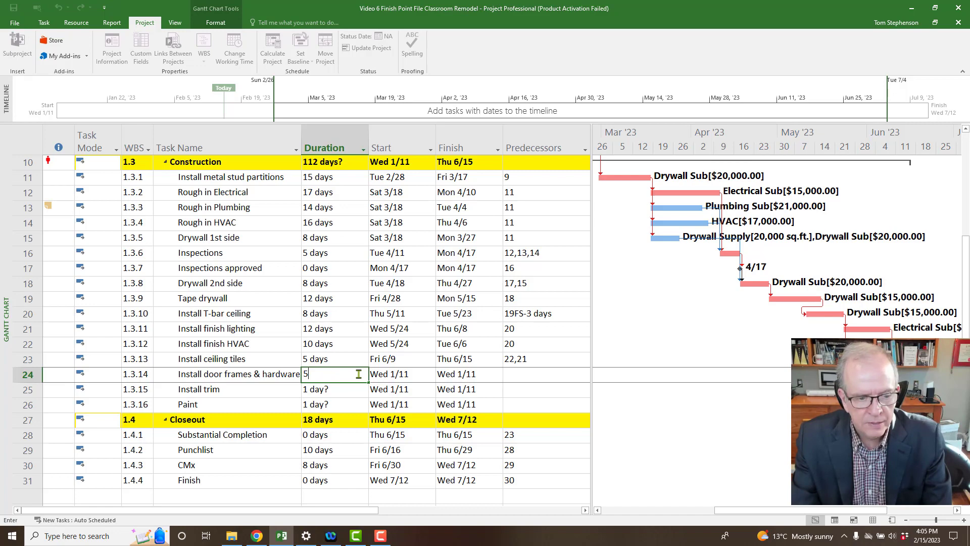
key(Return)
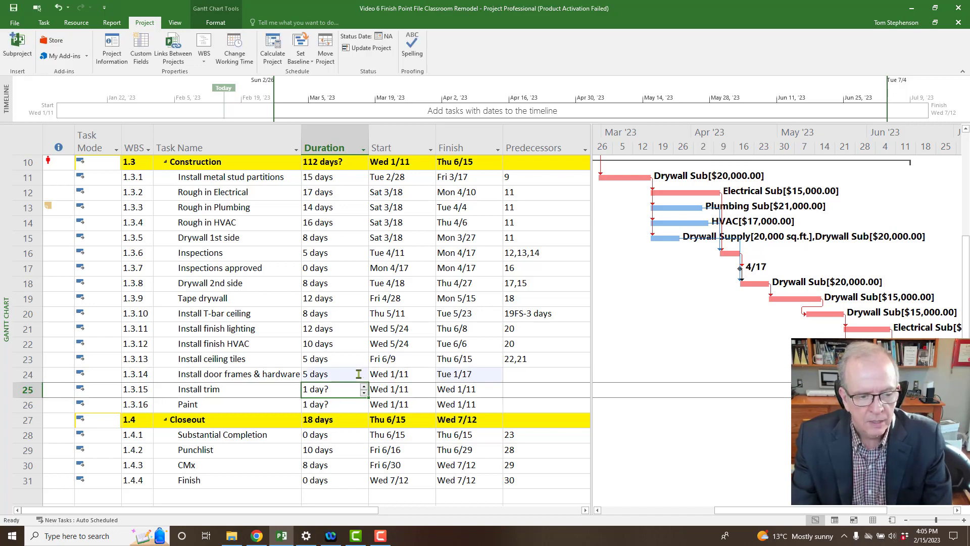
text(6)
key(Return)
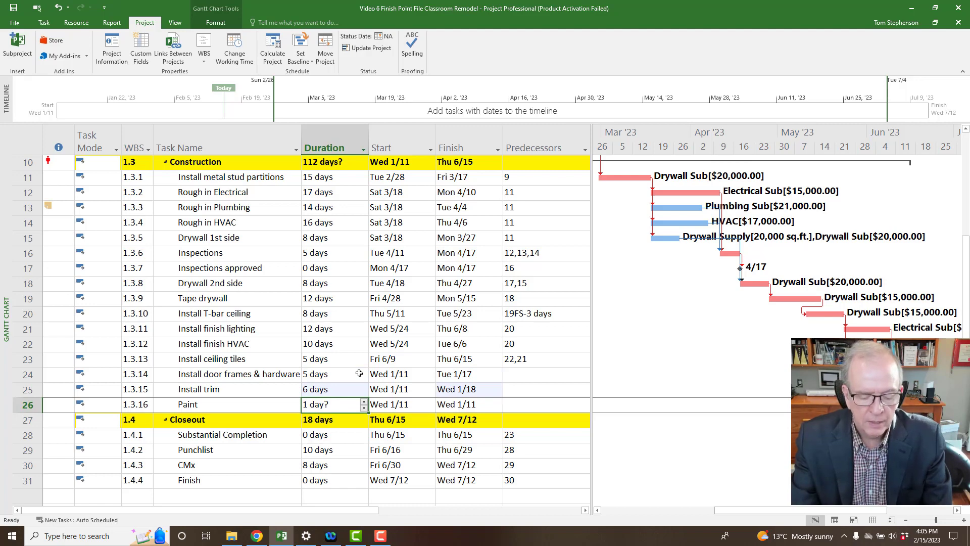
text(10)
key(Return)
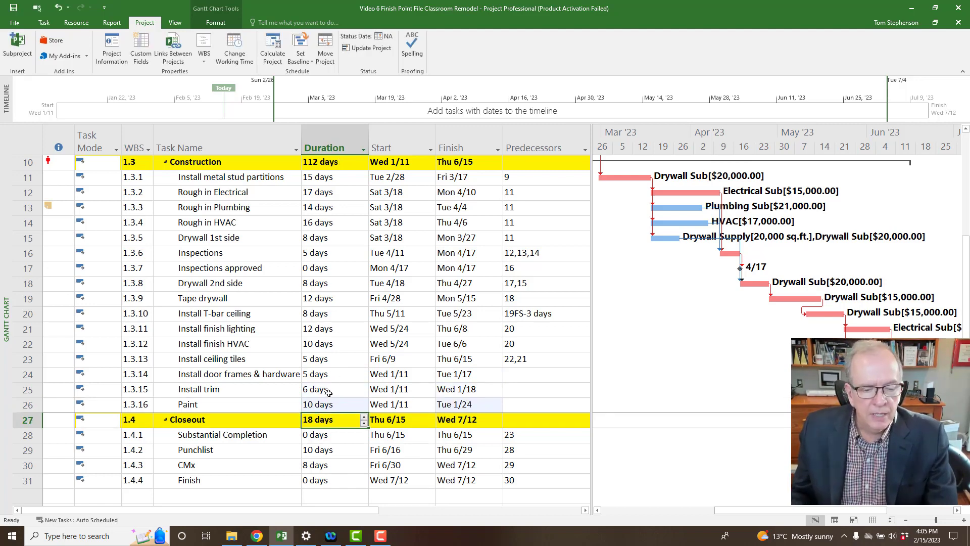
click(339, 376)
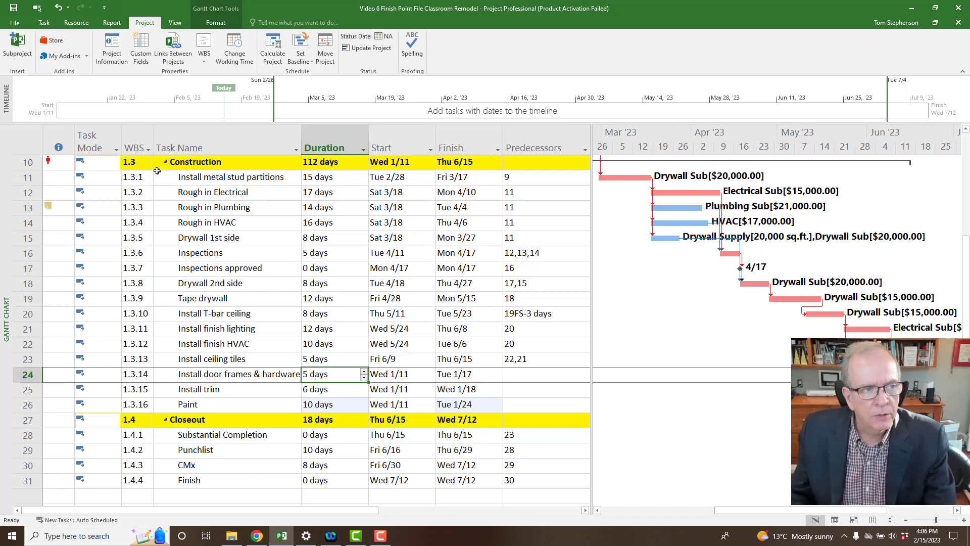
Use Assign Resources to give Install door frames & hardware Carpenters at 200% units.
click(76, 23)
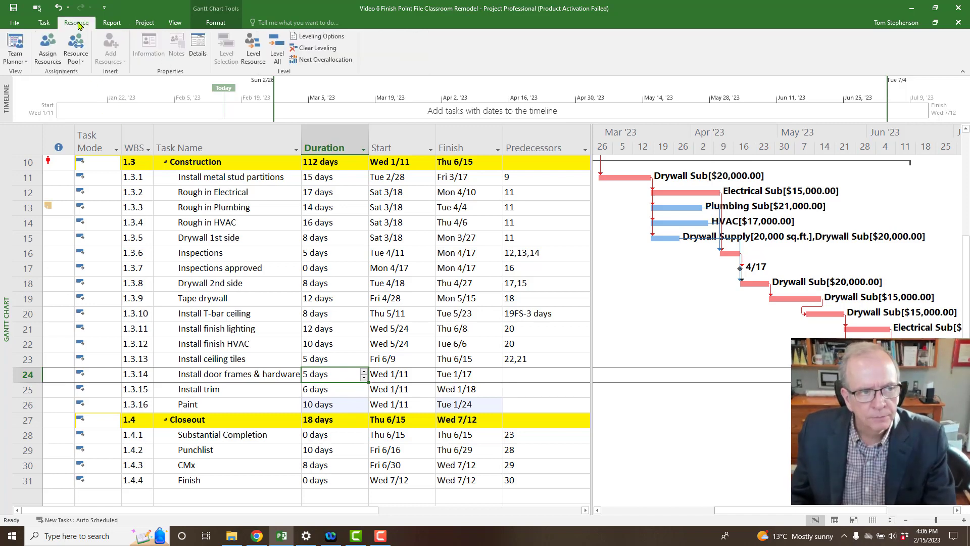
click(48, 45)
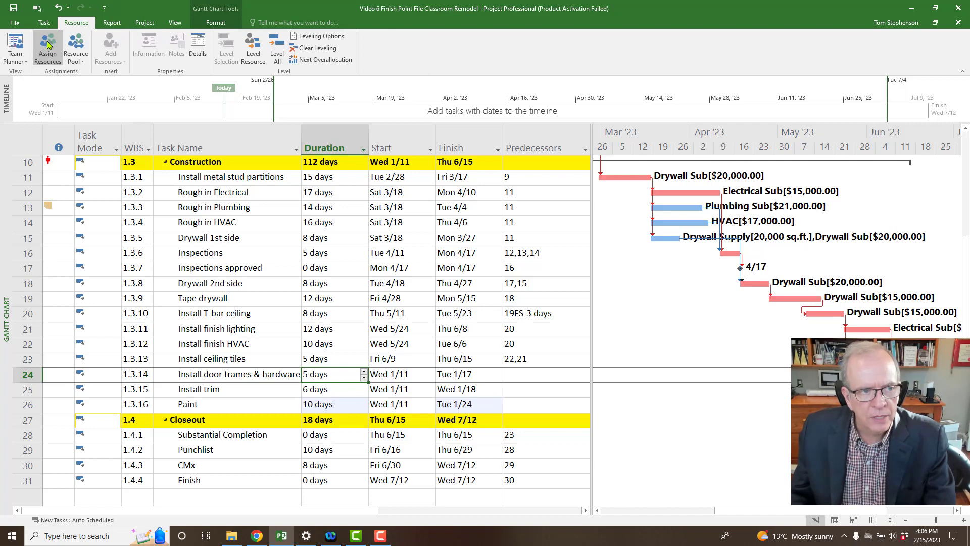
drag(559, 103, 426, 65)
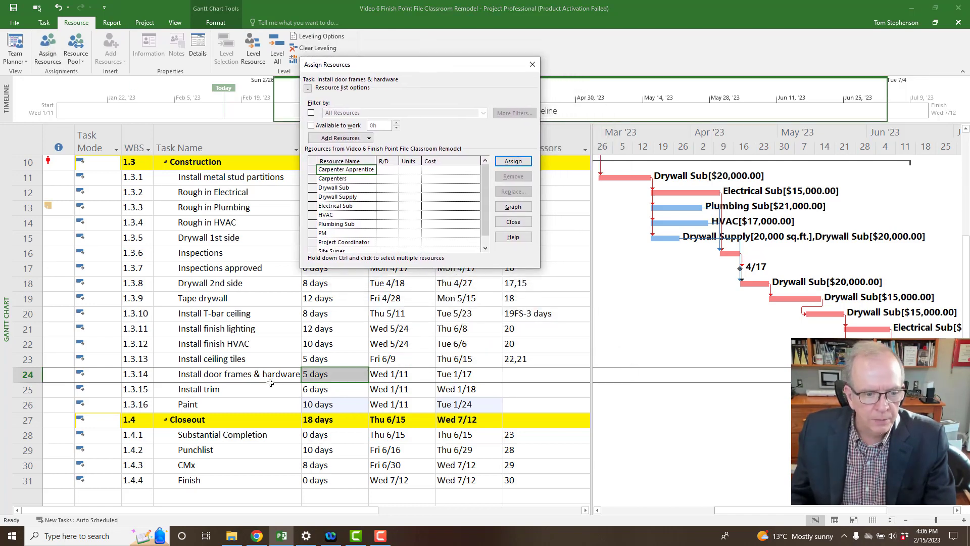
click(246, 377)
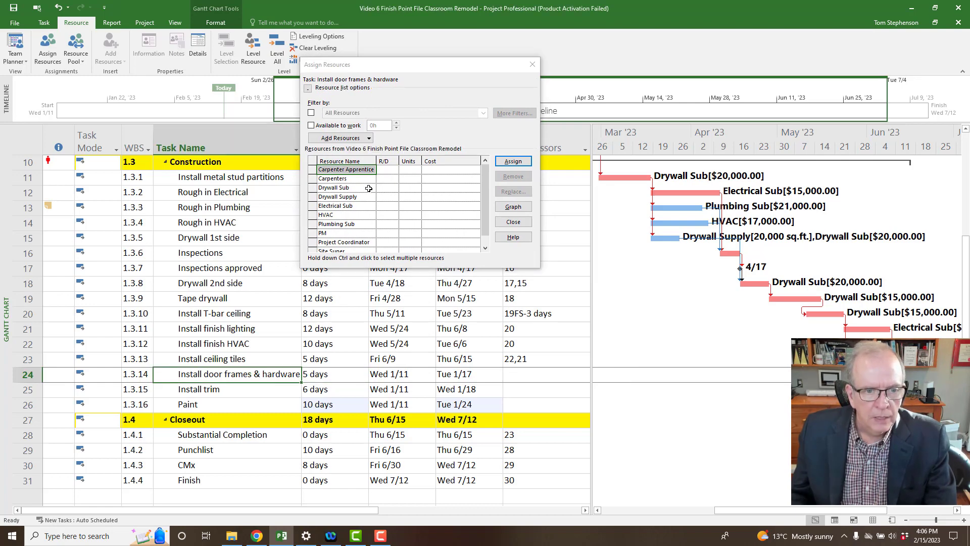
click(354, 179)
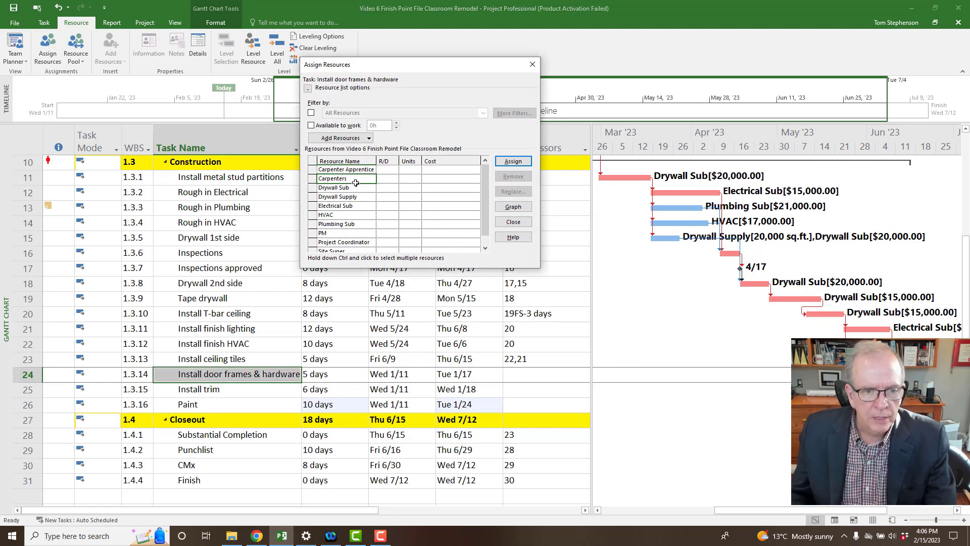
click(410, 179)
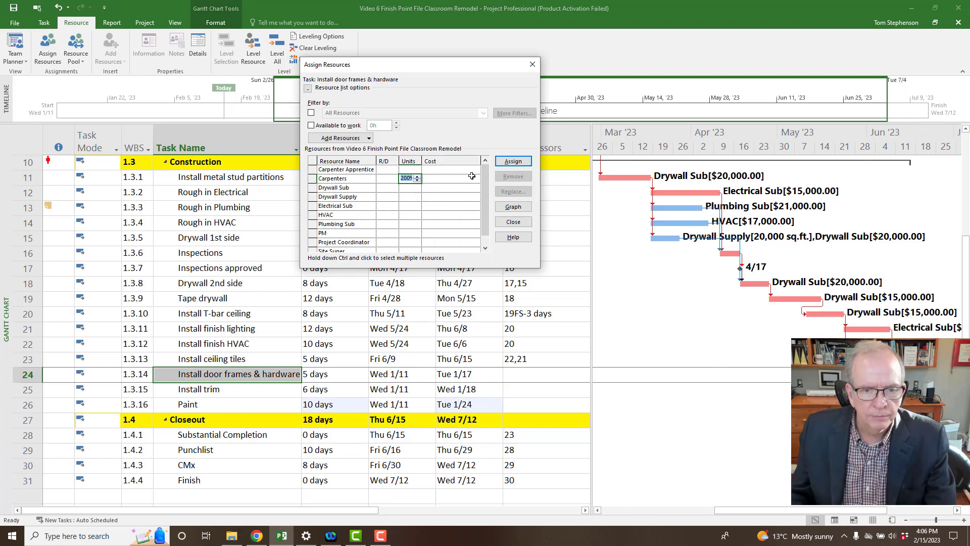
click(512, 162)
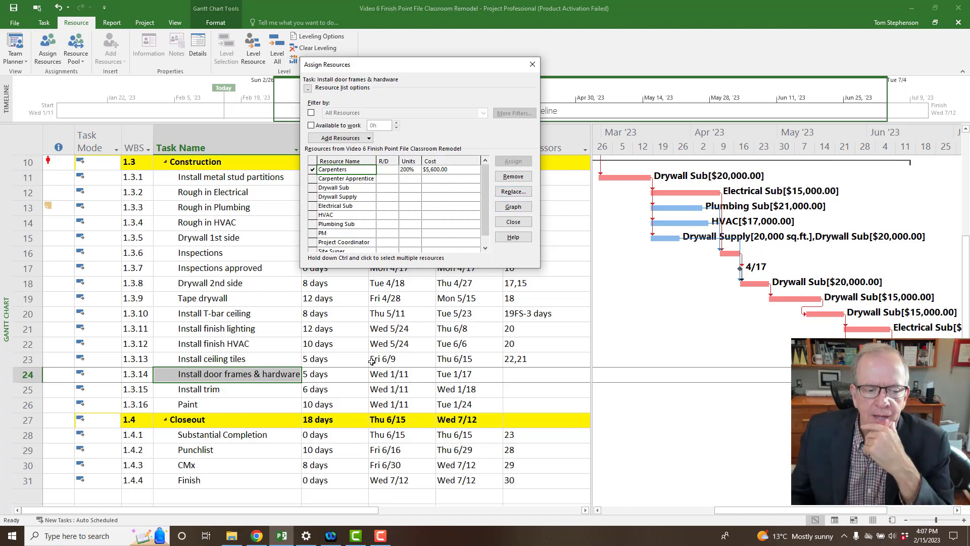
Select the Install trim task in the Gantt table for resource assignment.
click(231, 392)
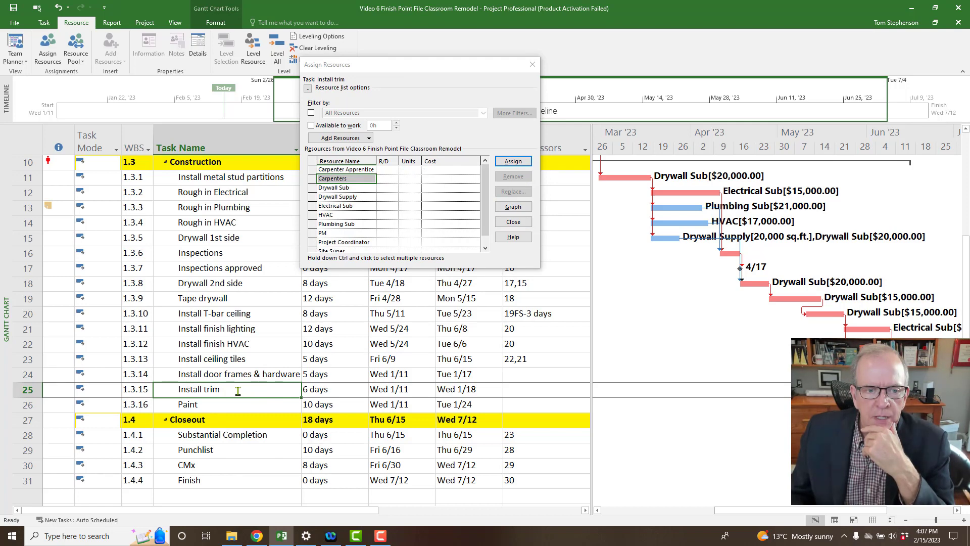
Assign Carpenters and Carpenter Apprentice to Install trim at 100% units each.
click(413, 178)
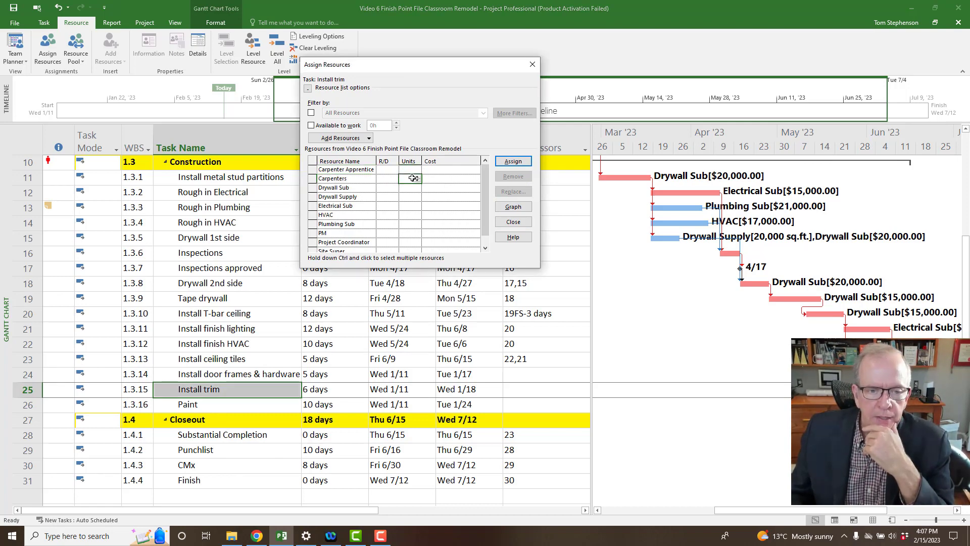
click(417, 180)
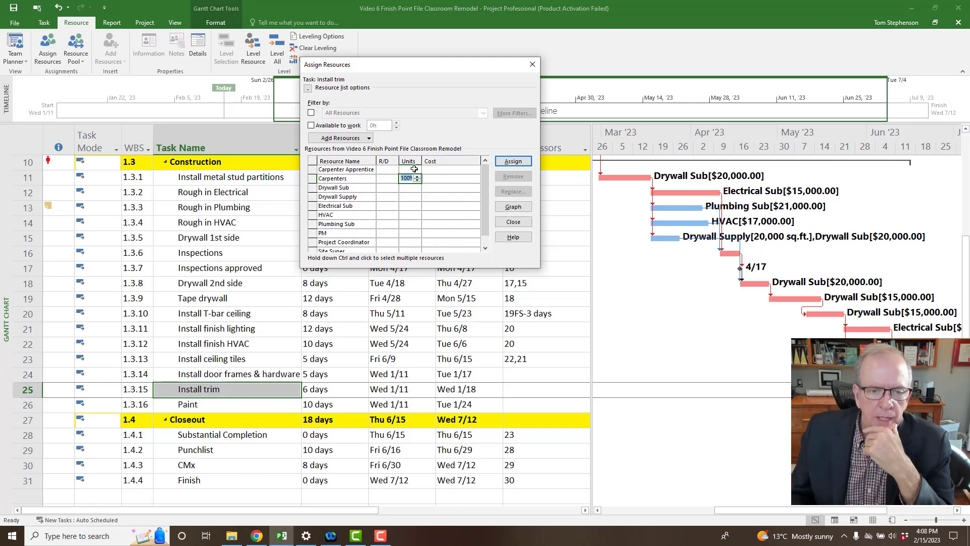
key(Return)
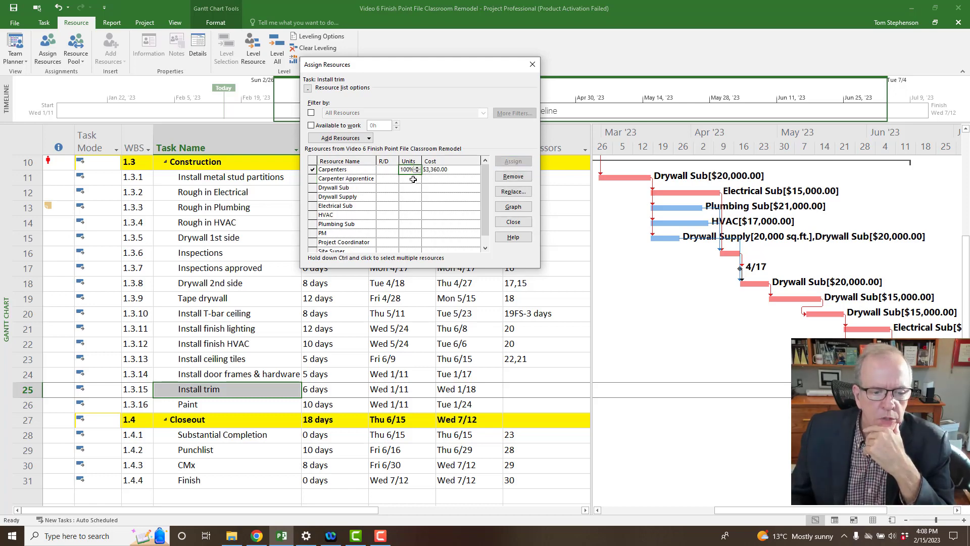
click(414, 180)
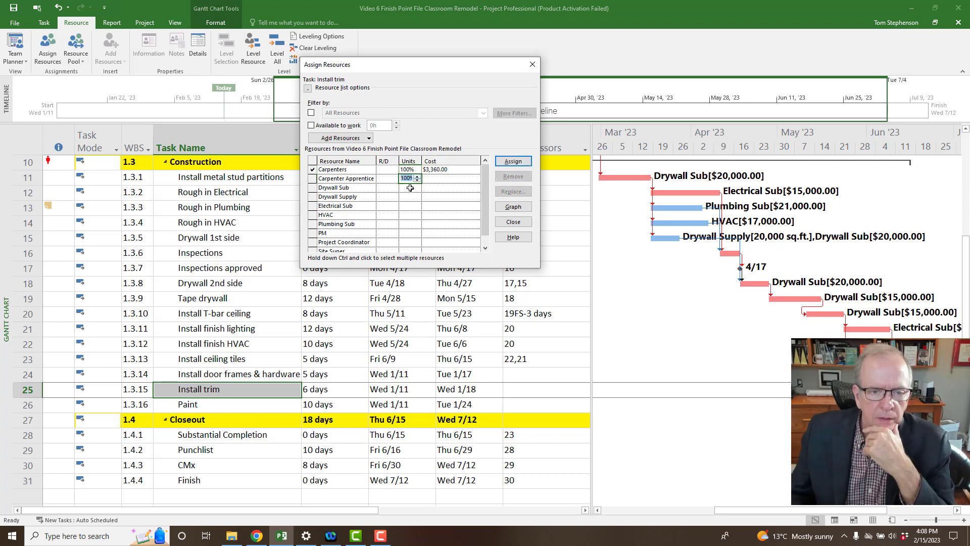
key(Return)
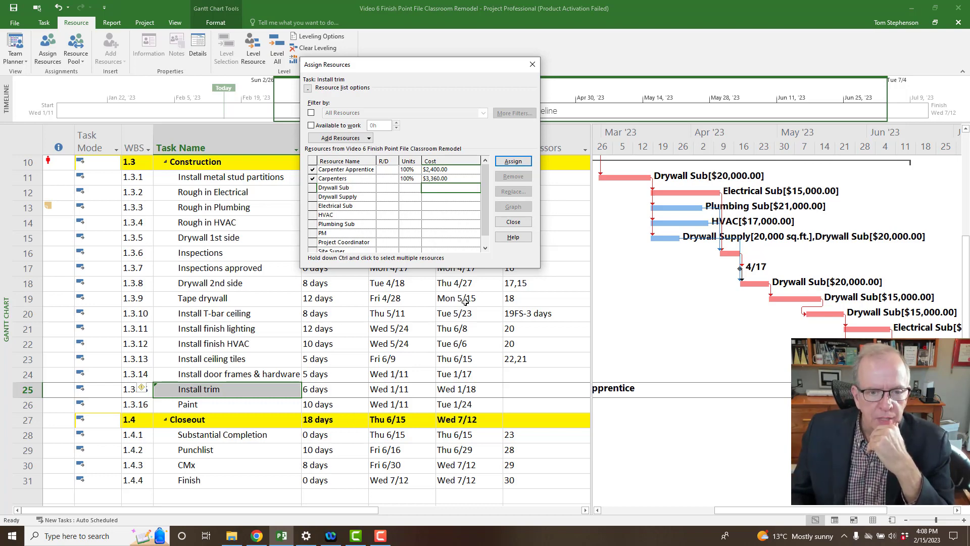
Select the Paint task and switch to the Resource Sheet view.
click(249, 407)
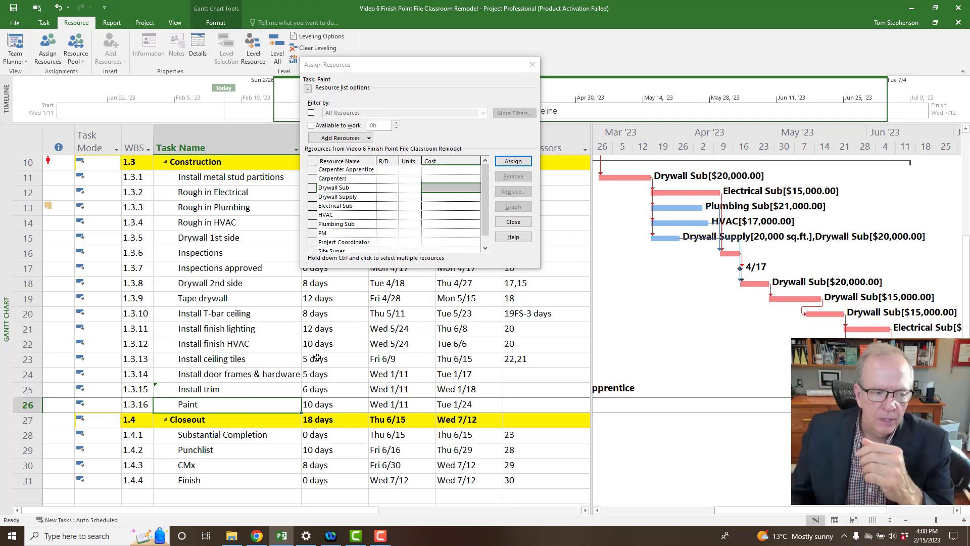
right_click(4, 350)
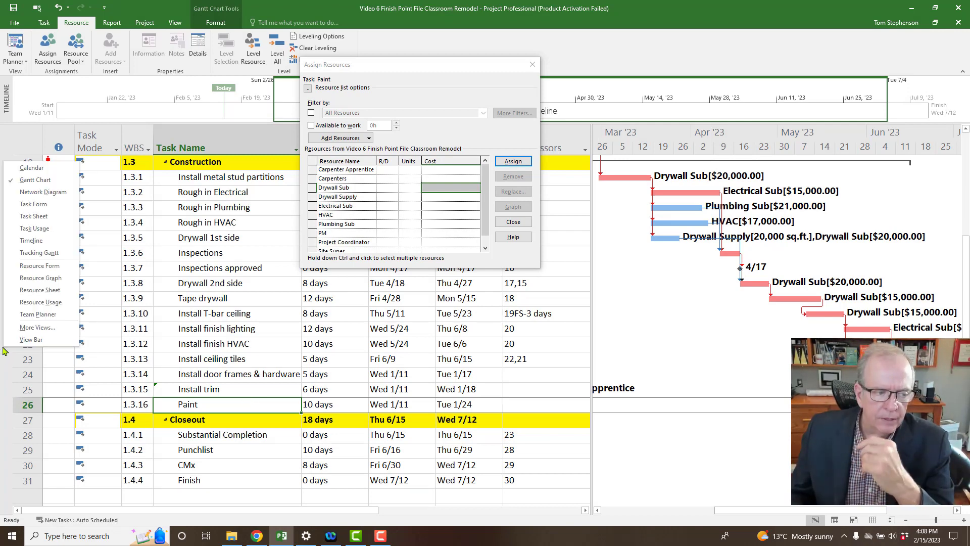
click(16, 290)
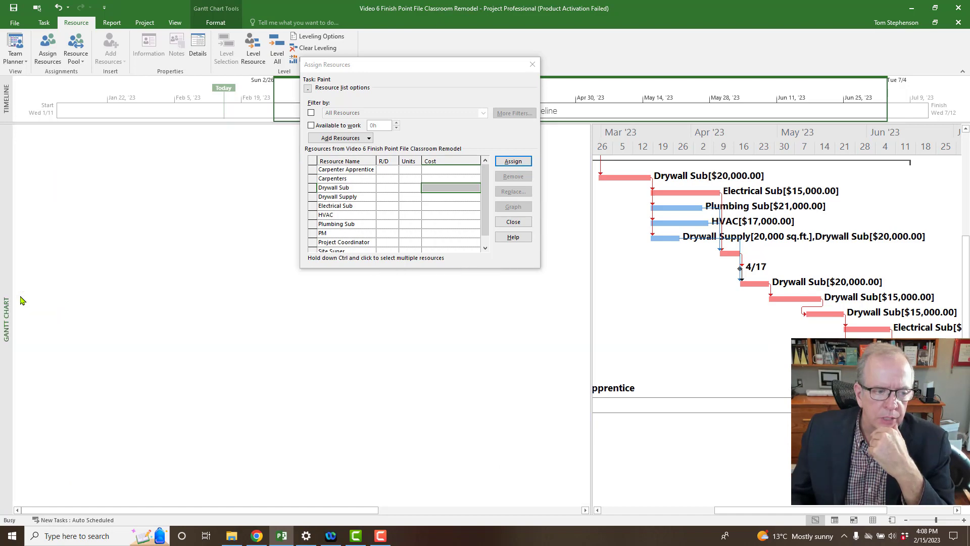
Add 'Painting Sub' in row 11 of the Resource Sheet with type Cost.
click(120, 292)
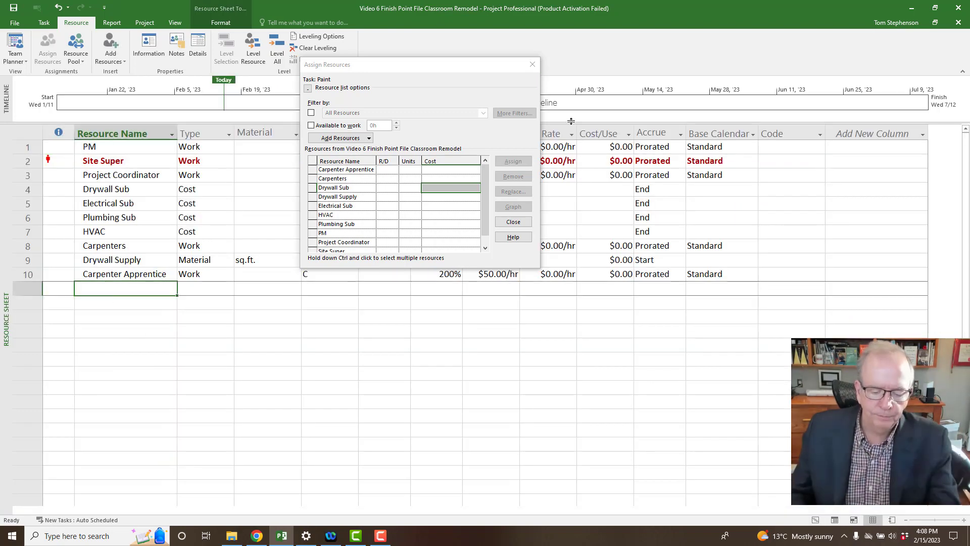
text(Pain)
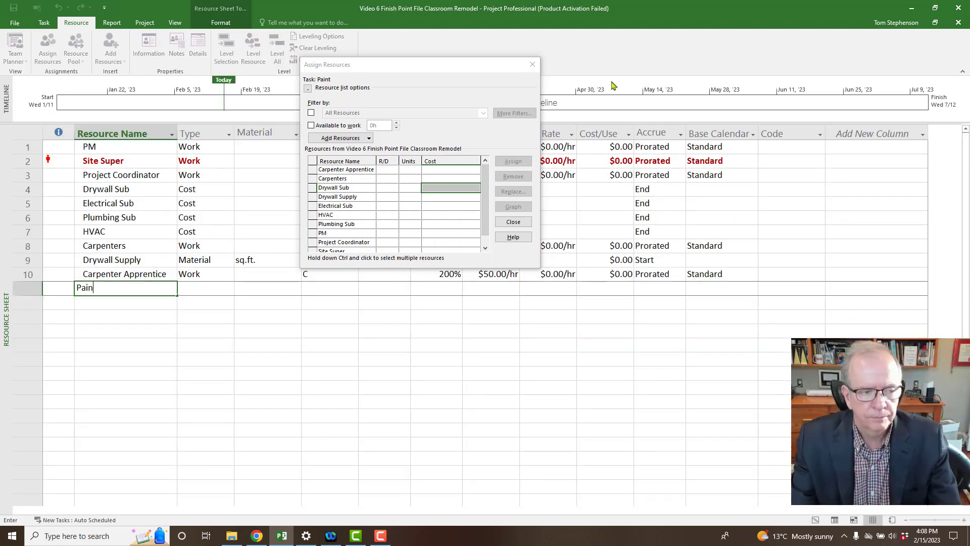
text(ting S)
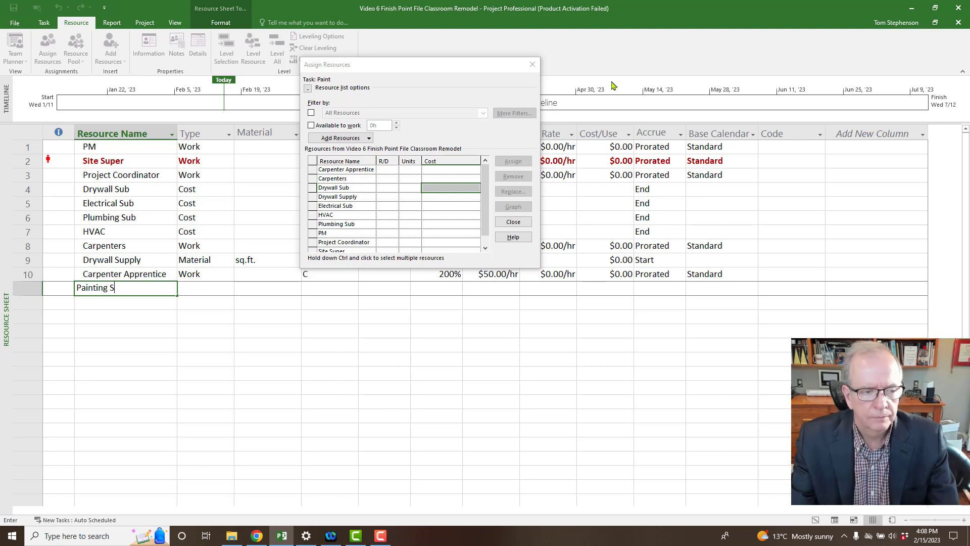
text(ub)
key(Tab)
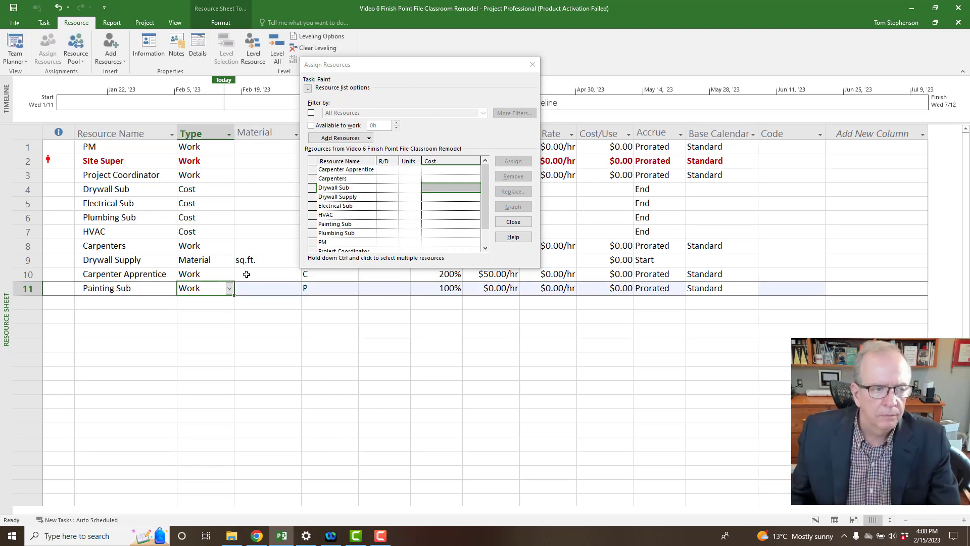
click(229, 288)
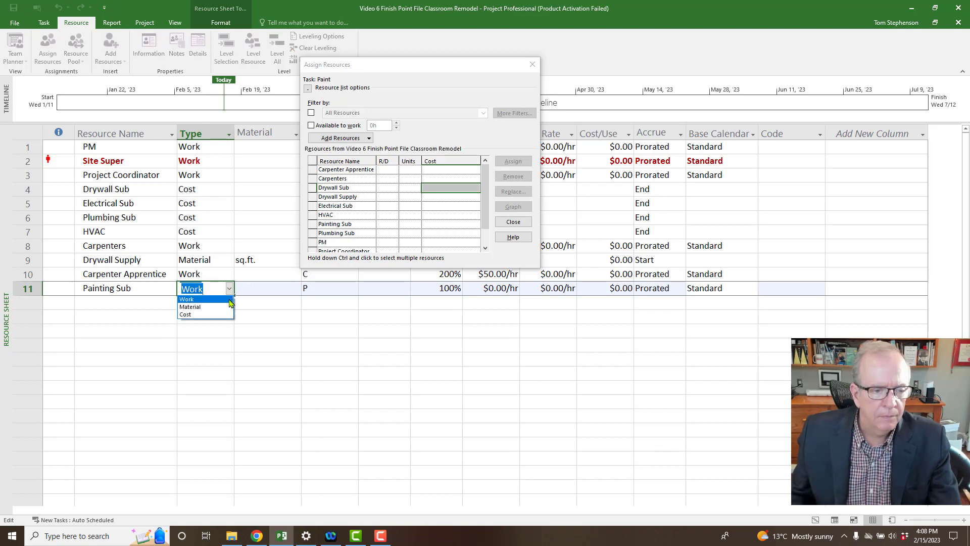
click(221, 315)
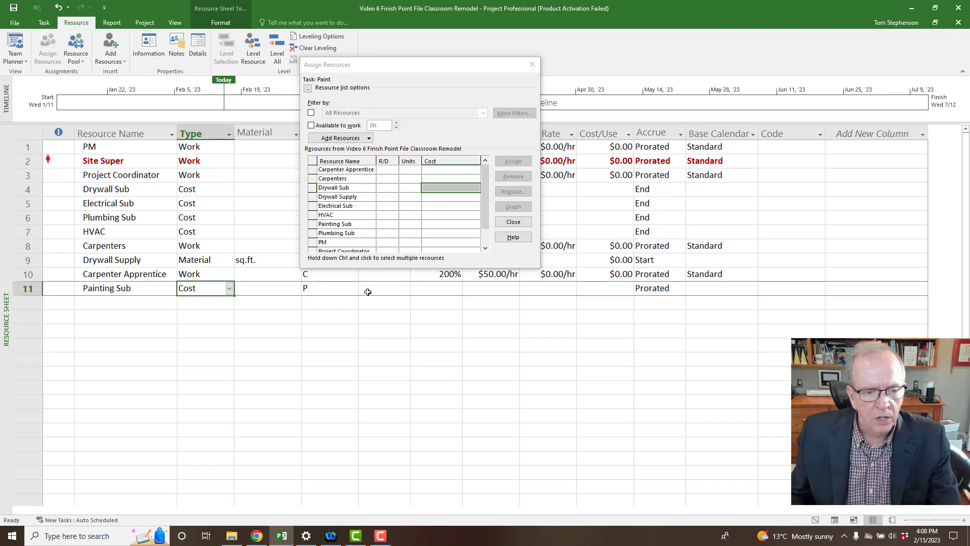
drag(423, 72, 386, 159)
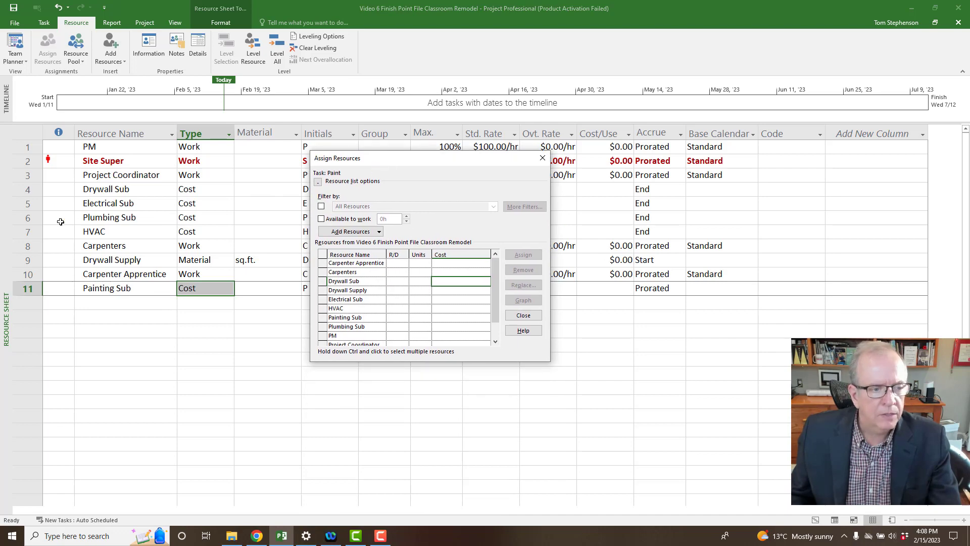
Return to the Gantt Chart, select the Paint task, and go to Painting Sub's Cost cell.
right_click(6, 231)
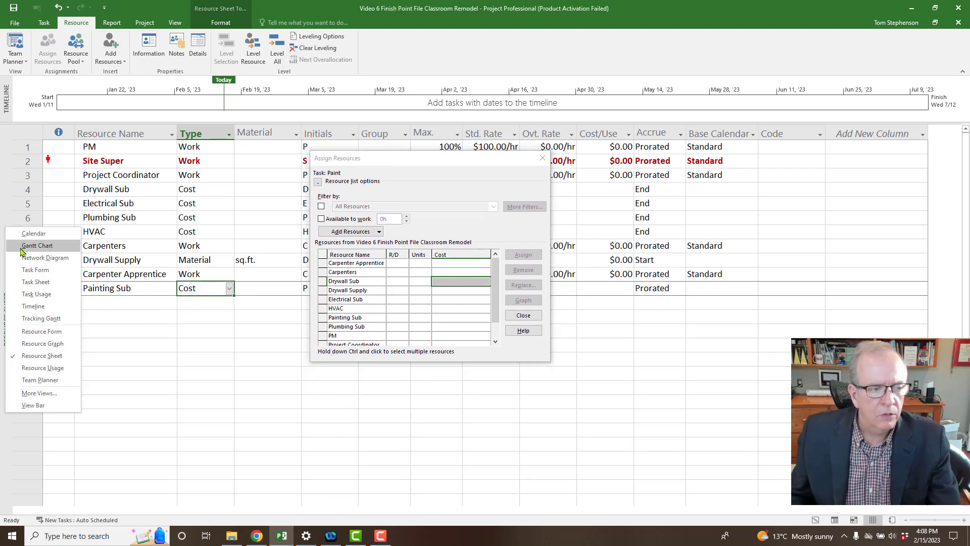
click(21, 248)
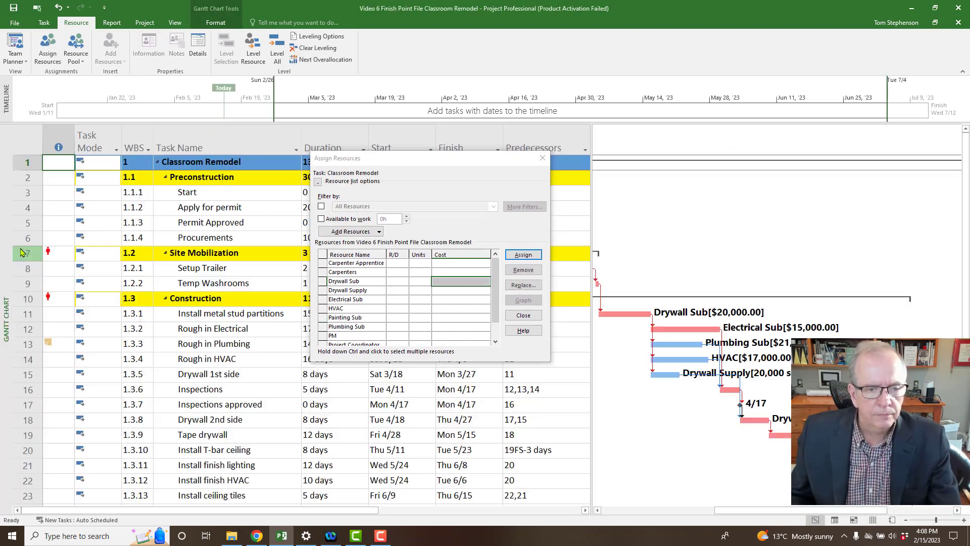
drag(455, 163, 767, 91)
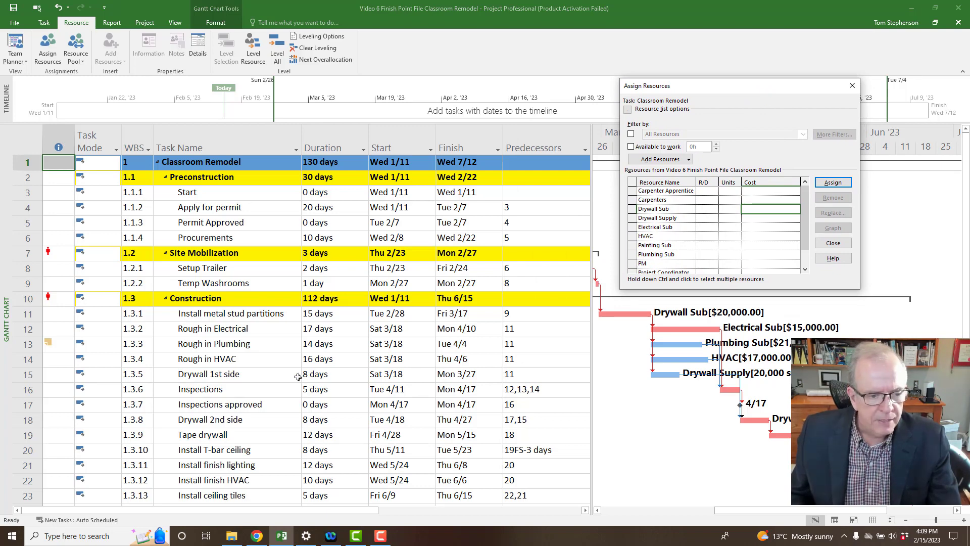
scroll(250, 346, down, 4)
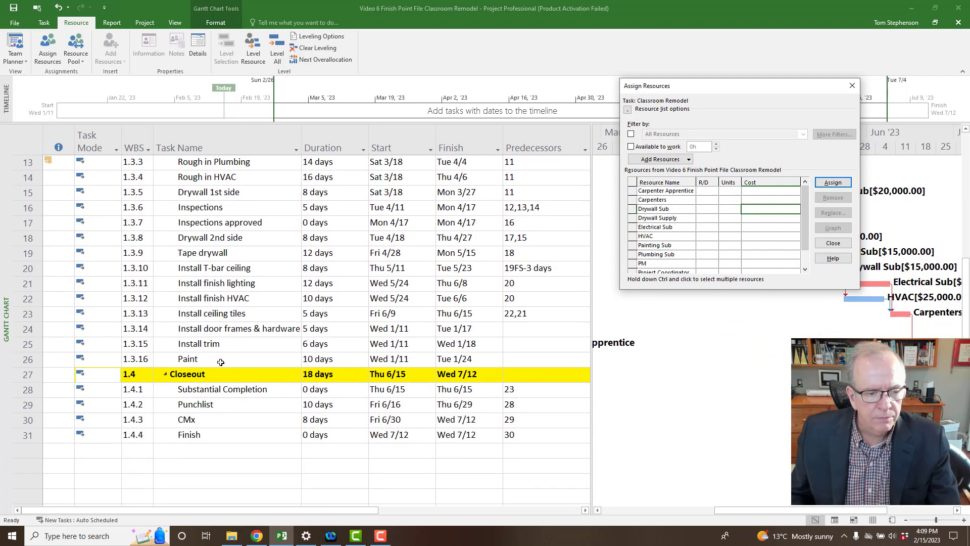
click(221, 362)
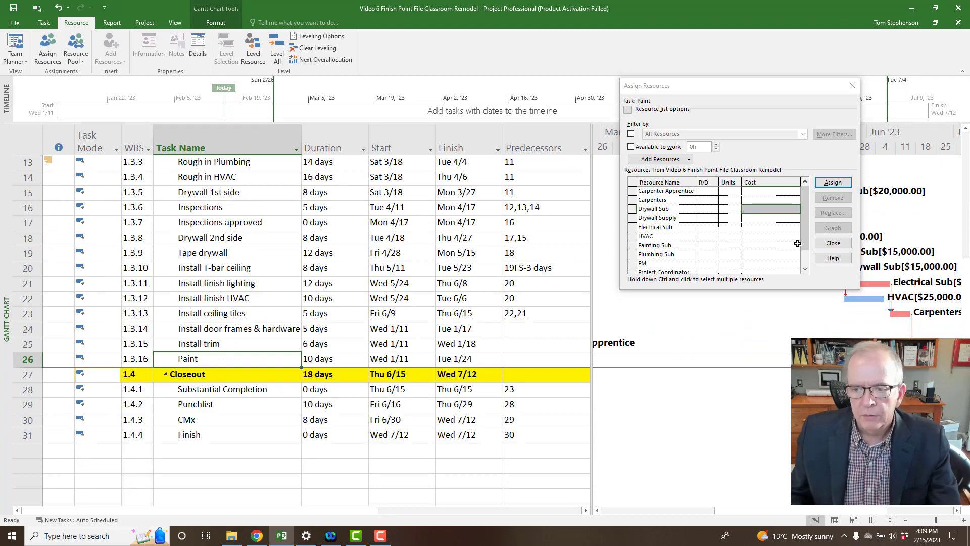
drag(806, 246, 817, 263)
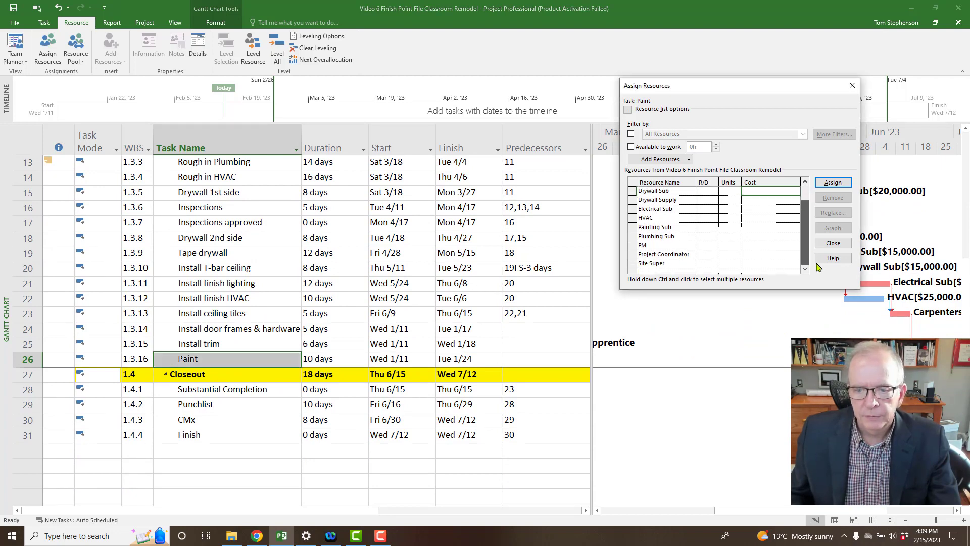
click(747, 228)
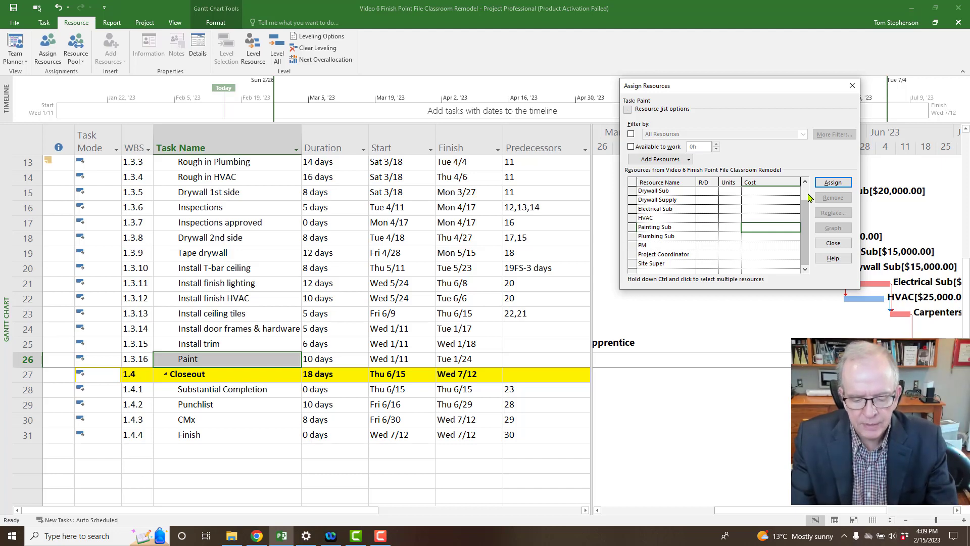
Assign Painting Sub to the Paint task with a cost of 12000.
text(120)
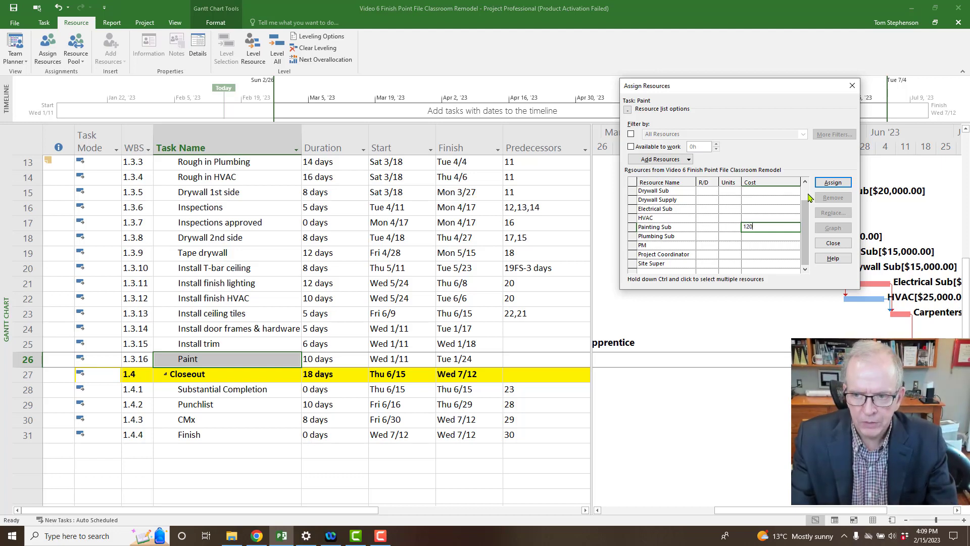
text(00)
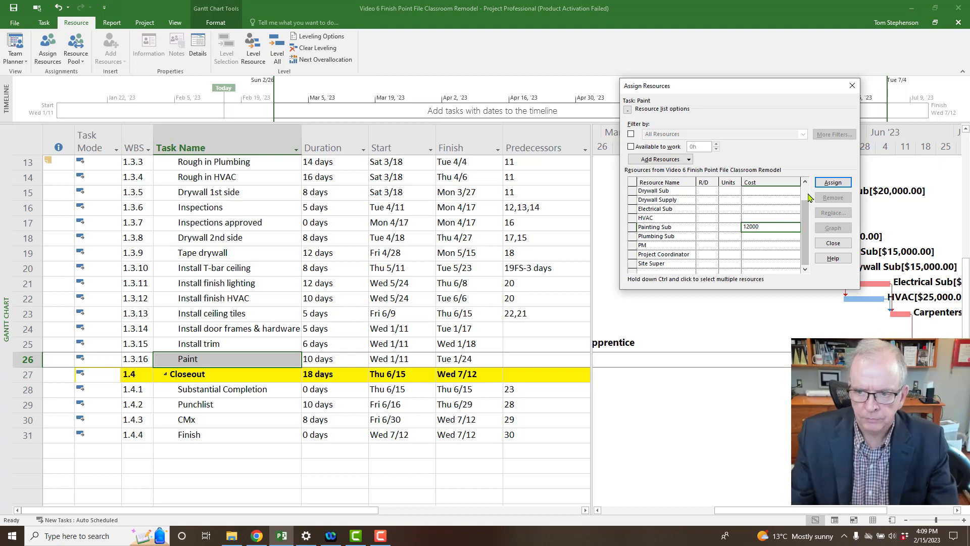
click(840, 185)
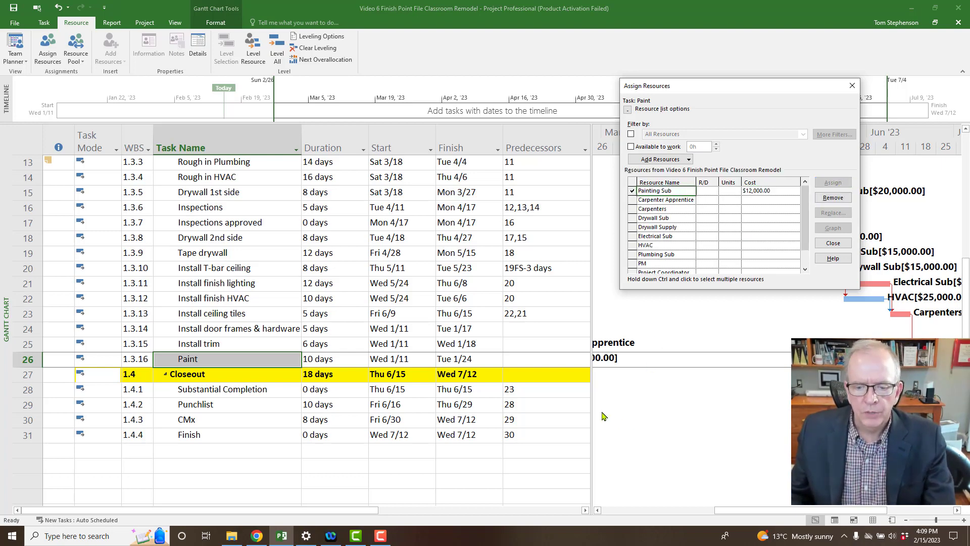
drag(720, 90, 702, 49)
Widen the chart toward earlier dates and select the door frames, trim and Paint tasks (rows 24–26).
drag(591, 301, 571, 303)
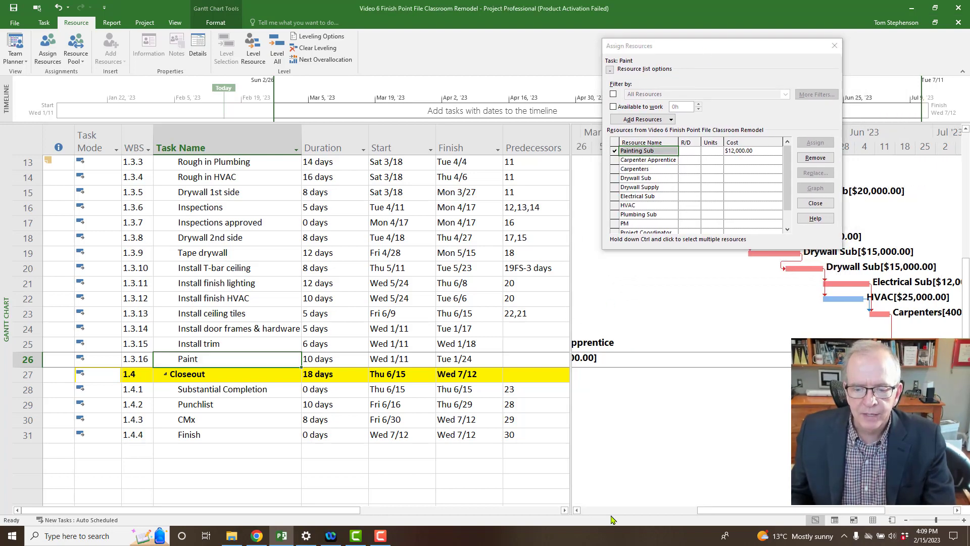
click(578, 511)
click(578, 511)
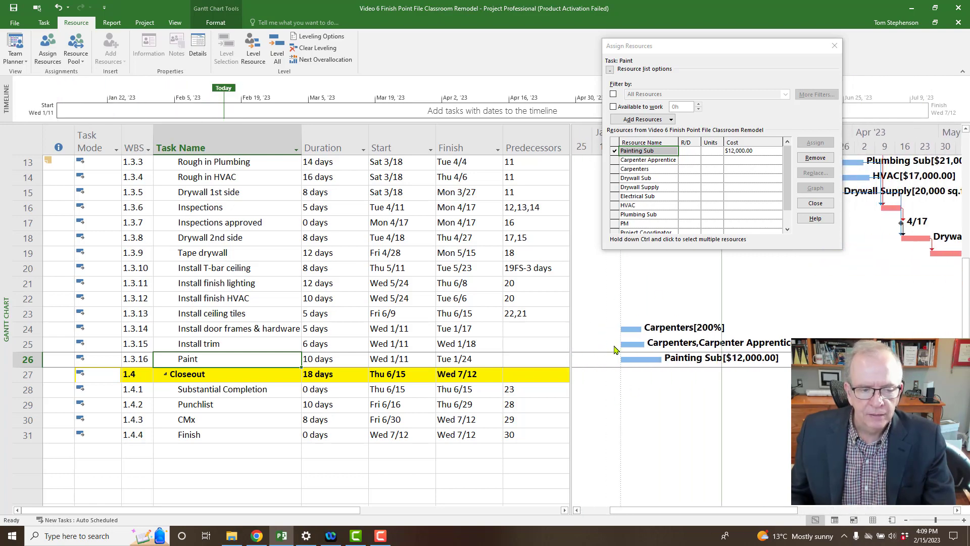
drag(25, 329, 27, 360)
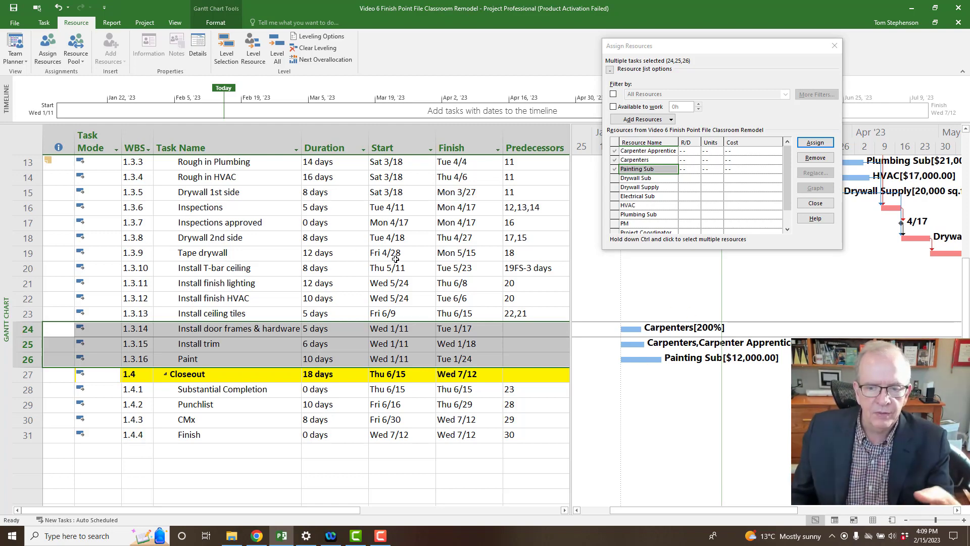
Link rows 24–26 in sequence and give Install door frames & hardware predecessor 23.
click(44, 23)
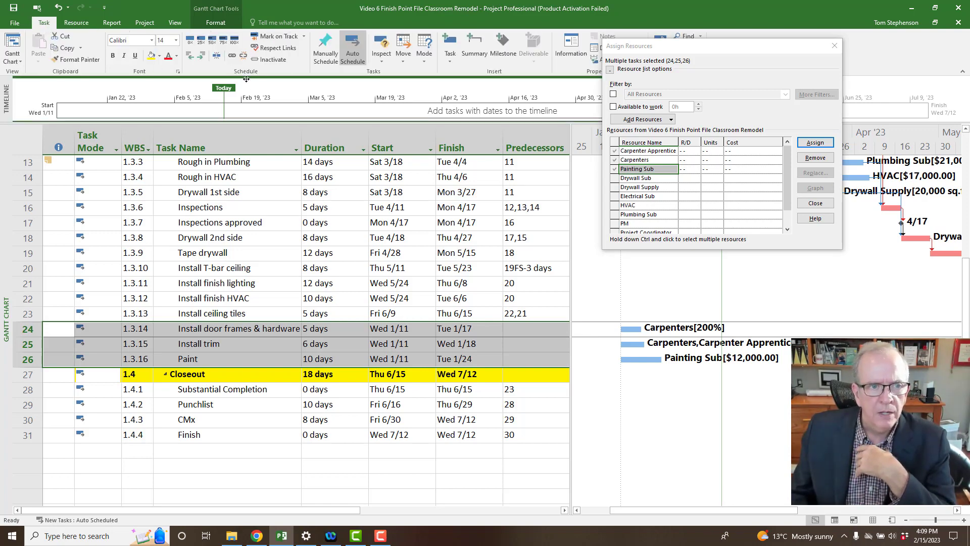
click(231, 56)
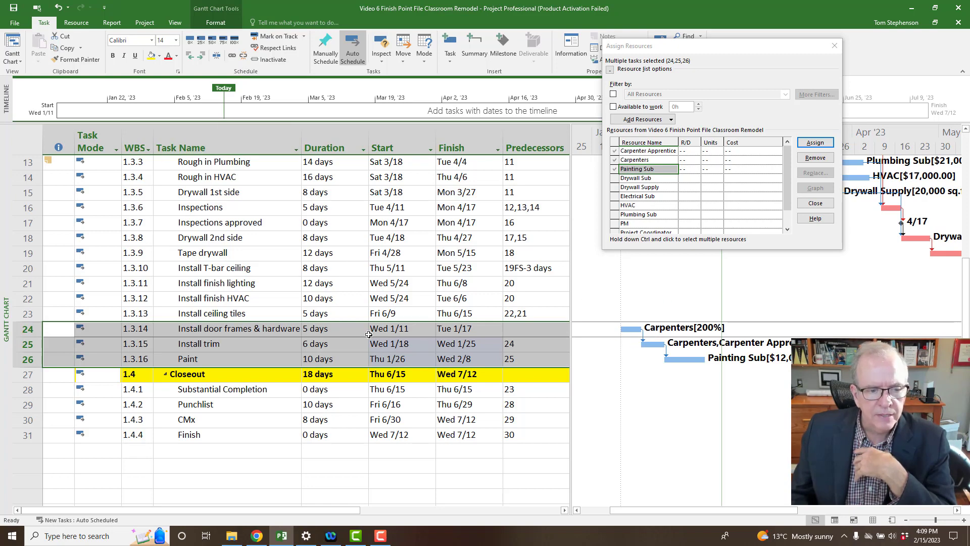
click(520, 331)
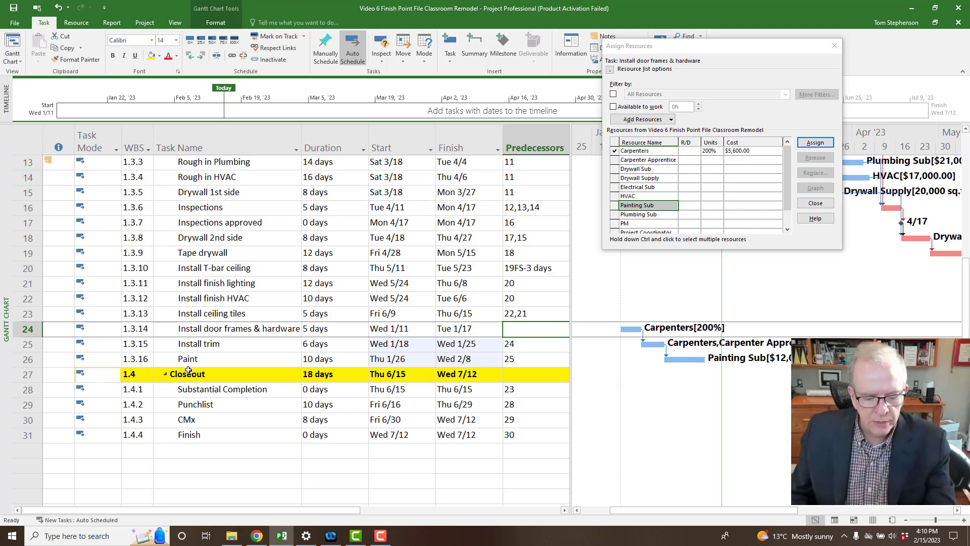
text(23)
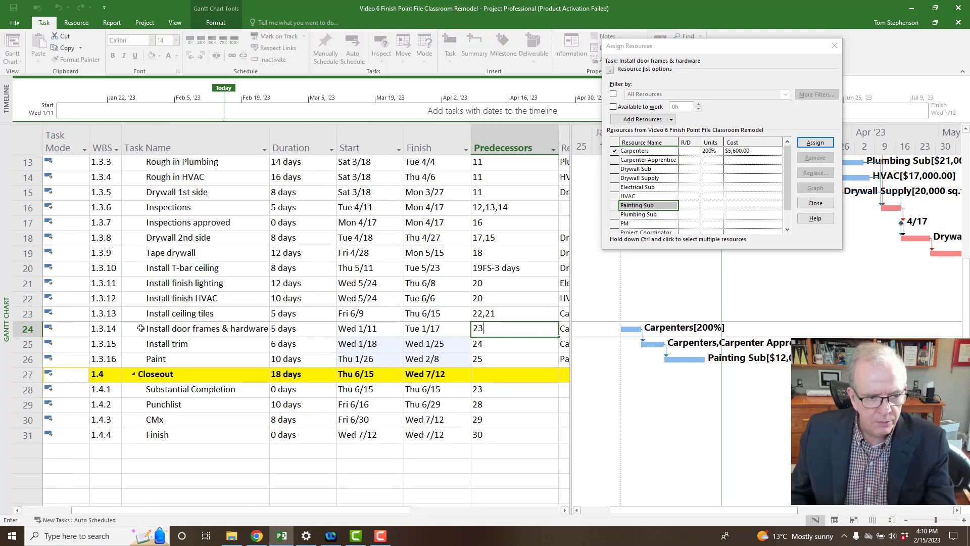
key(Return)
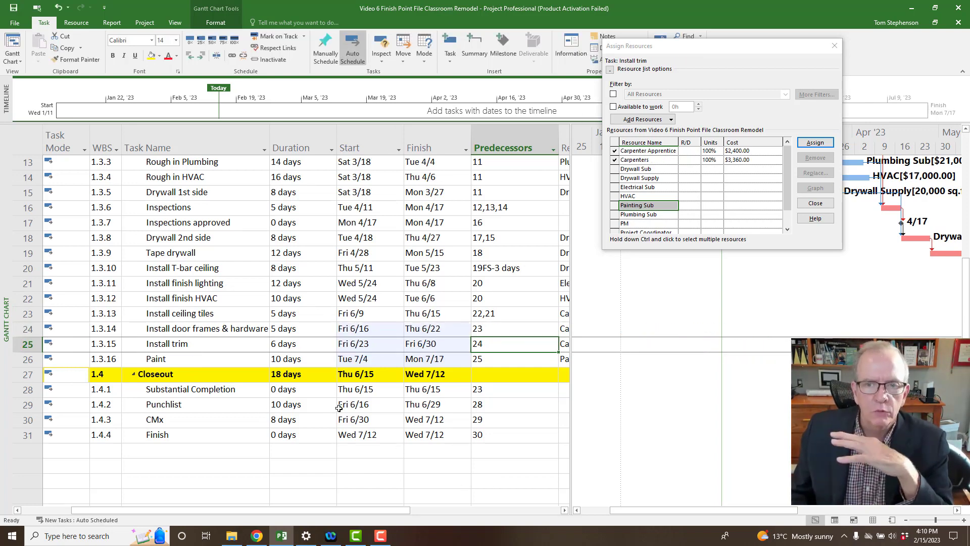
drag(729, 46, 730, 225)
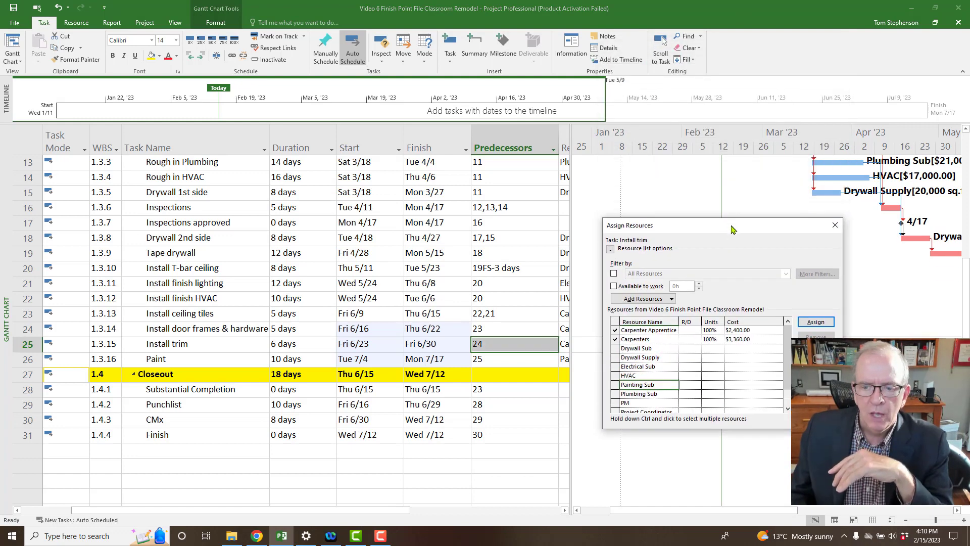
Close the Assign Resources dialog and scroll the chart to the selected task's bar.
click(835, 226)
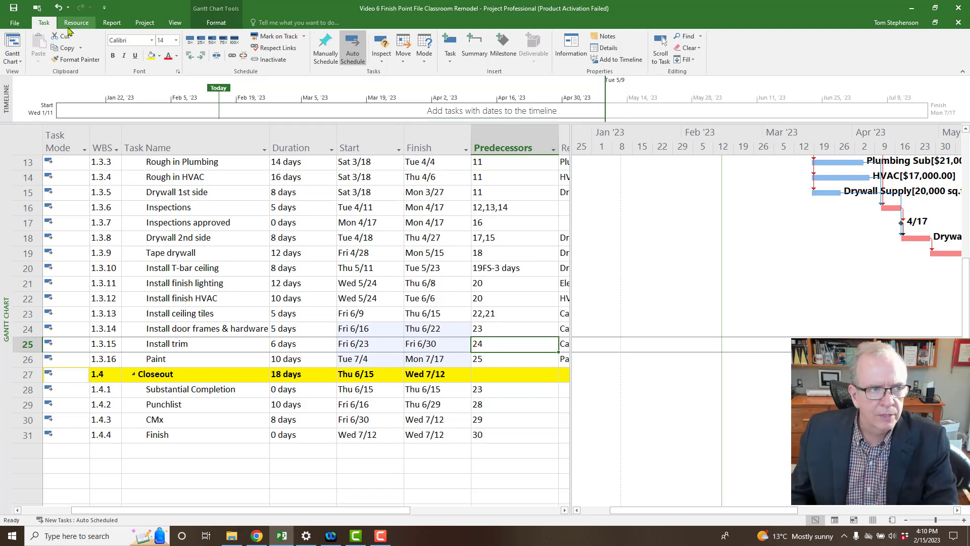
click(661, 53)
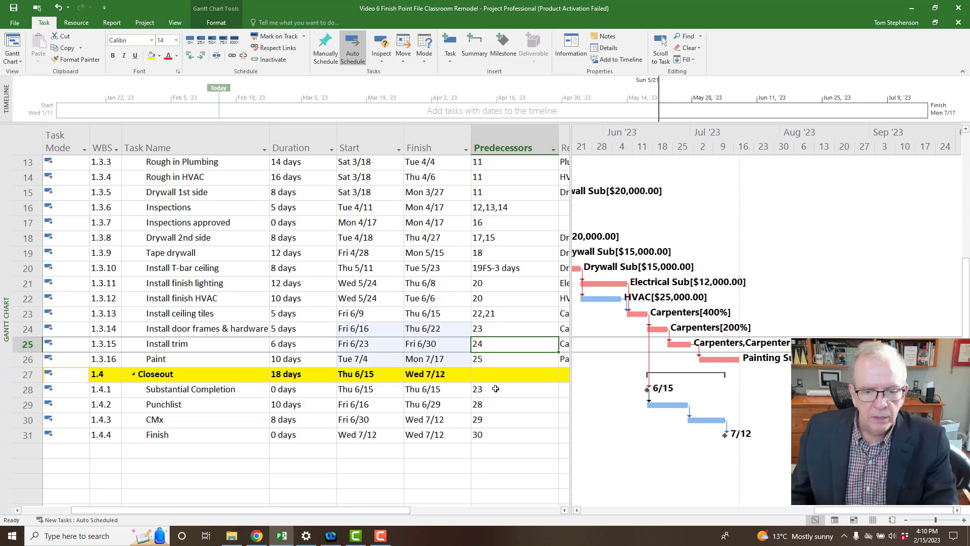
Change Substantial Completion's predecessor from 23 to 26 (Paint).
click(495, 388)
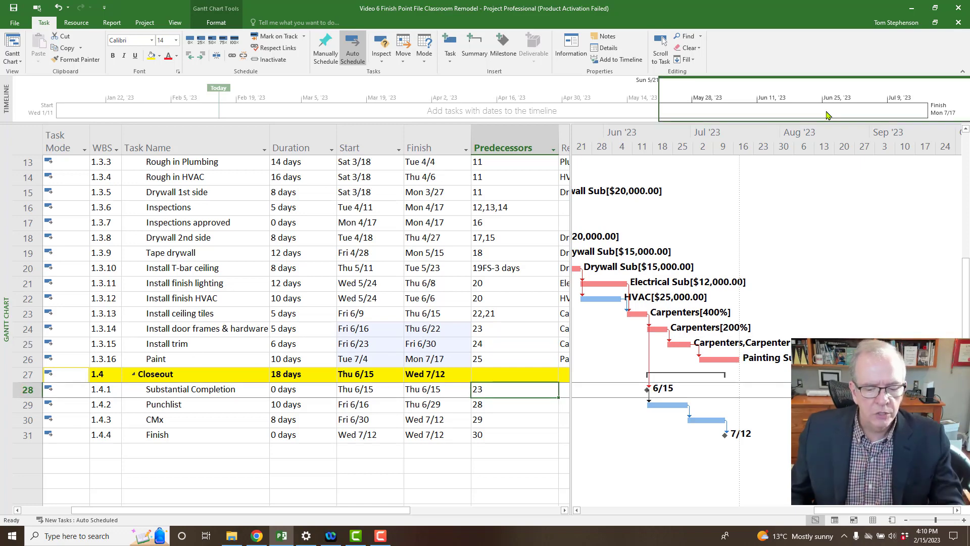
key(BackSpace)
text(2)
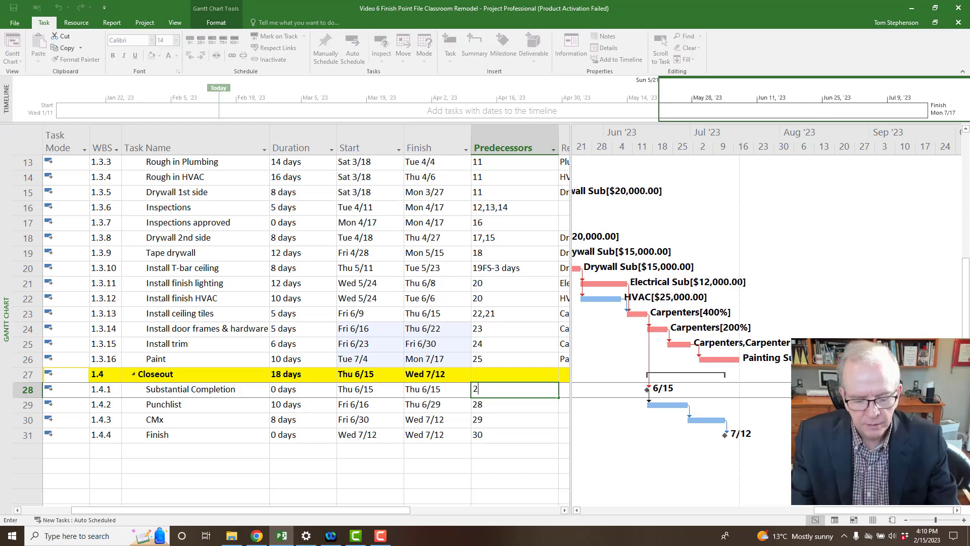
text(6)
key(Return)
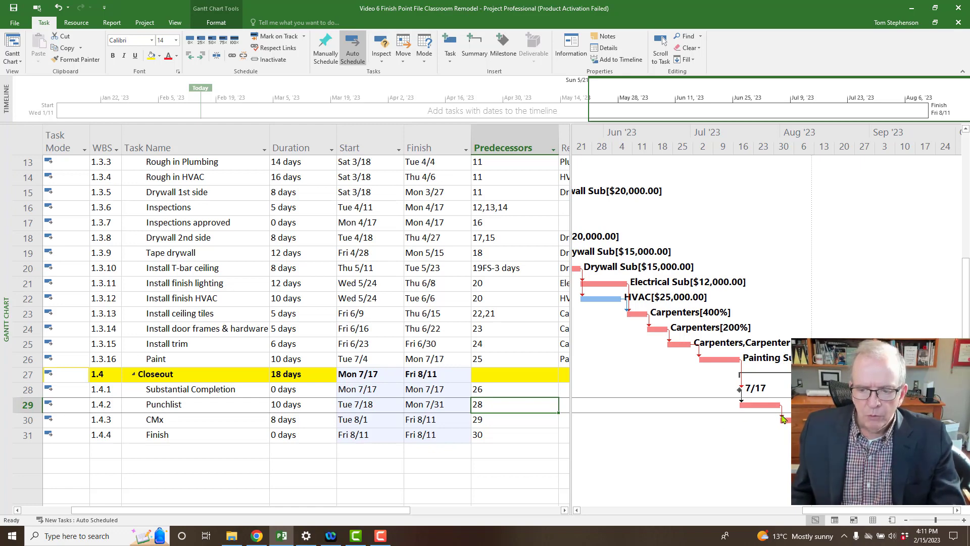
click(292, 421)
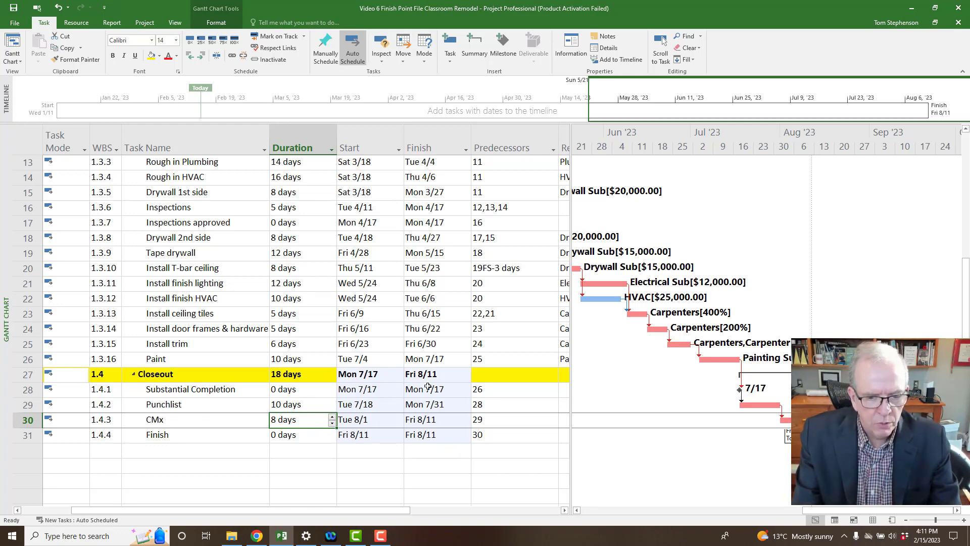
Set the CMx task's predecessor to 28, Substantial Completion.
click(496, 424)
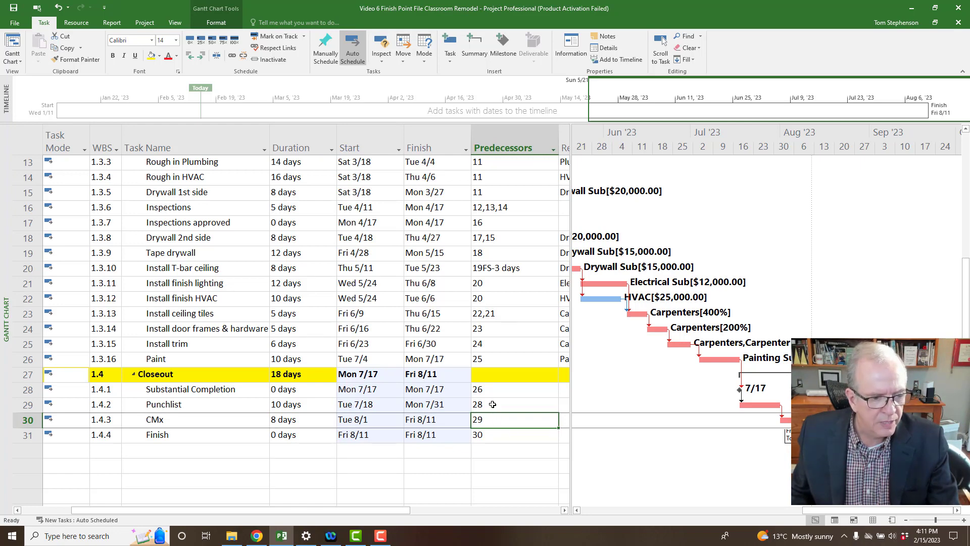
click(493, 404)
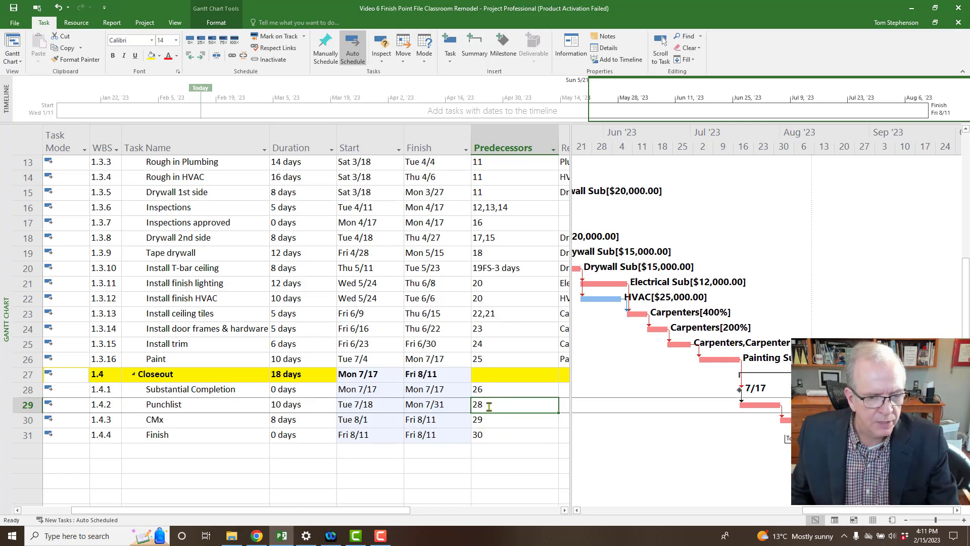
click(489, 419)
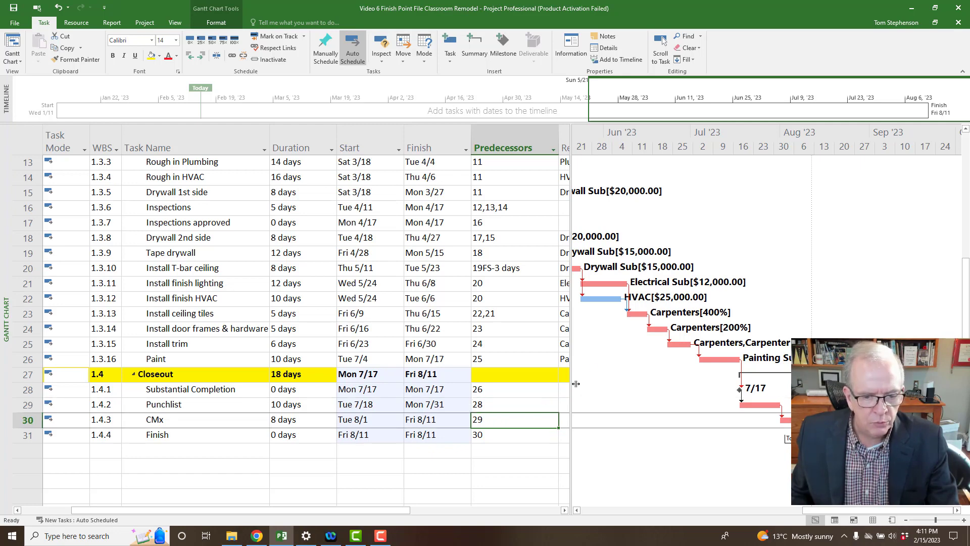
text(28)
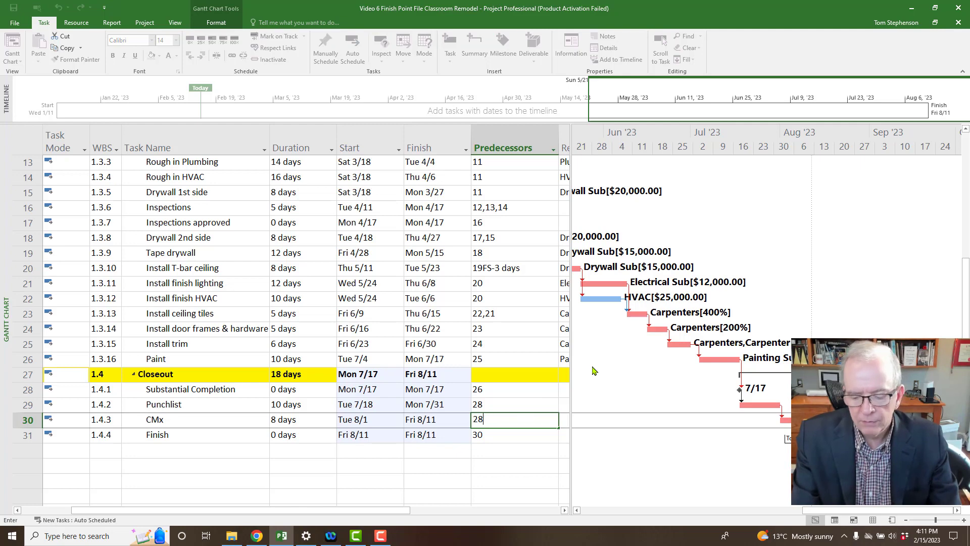
key(Return)
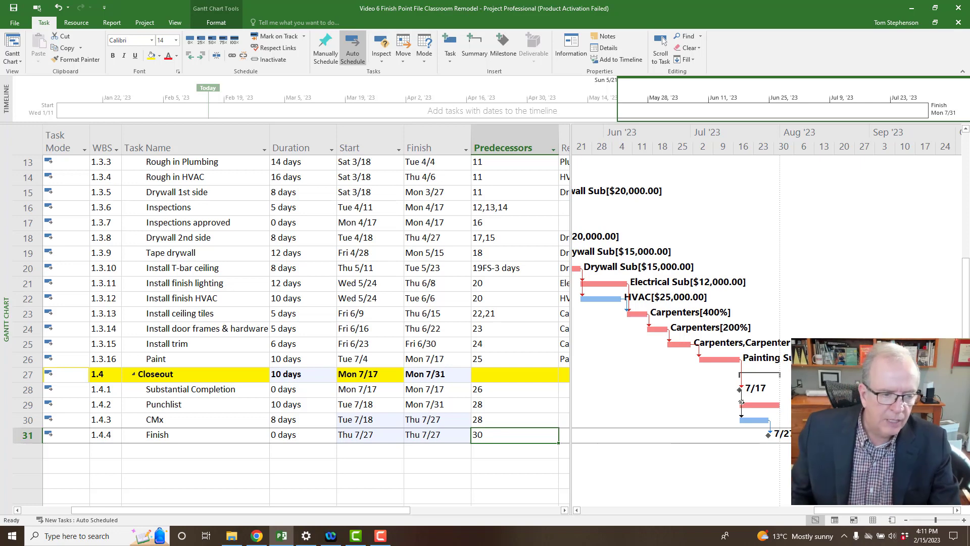
Give Finish predecessors 29,30 (Punchlist and CMx), save, and return to the top of the list.
mouse_move(742, 403)
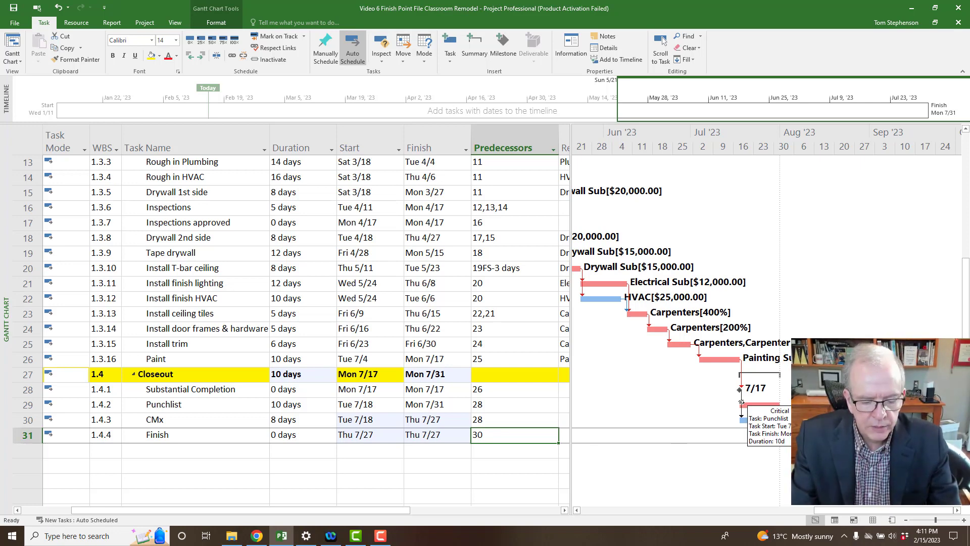
text(29,)
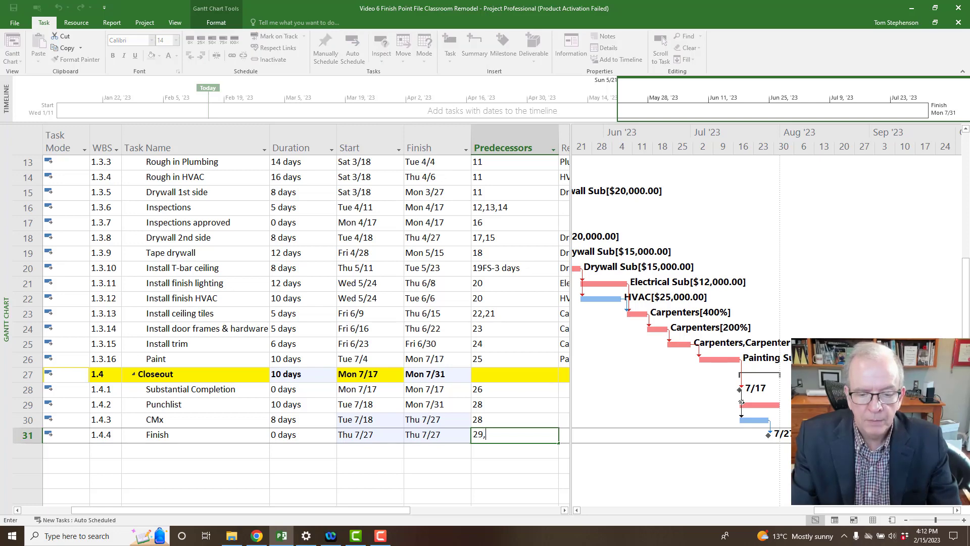
text(30)
key(Return)
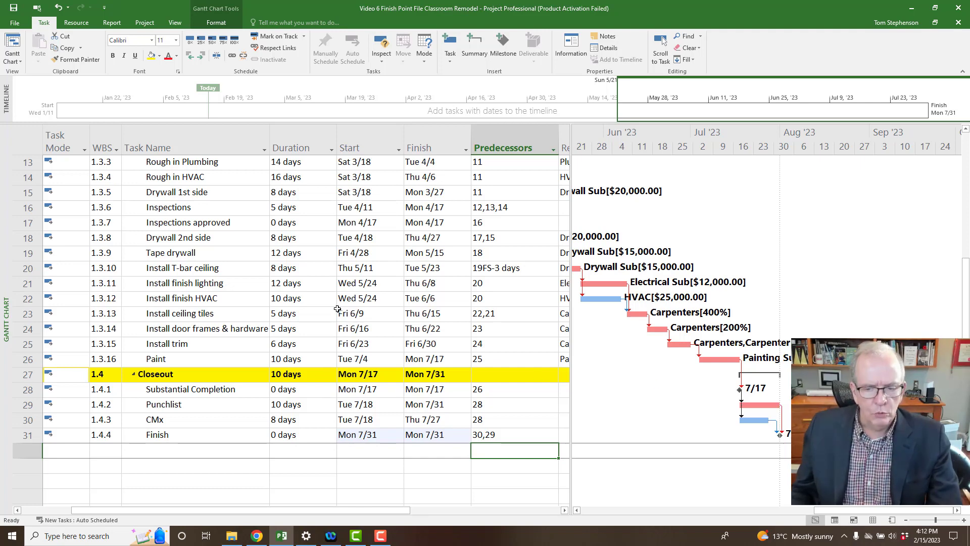
click(12, 9)
key(ctrl+Home)
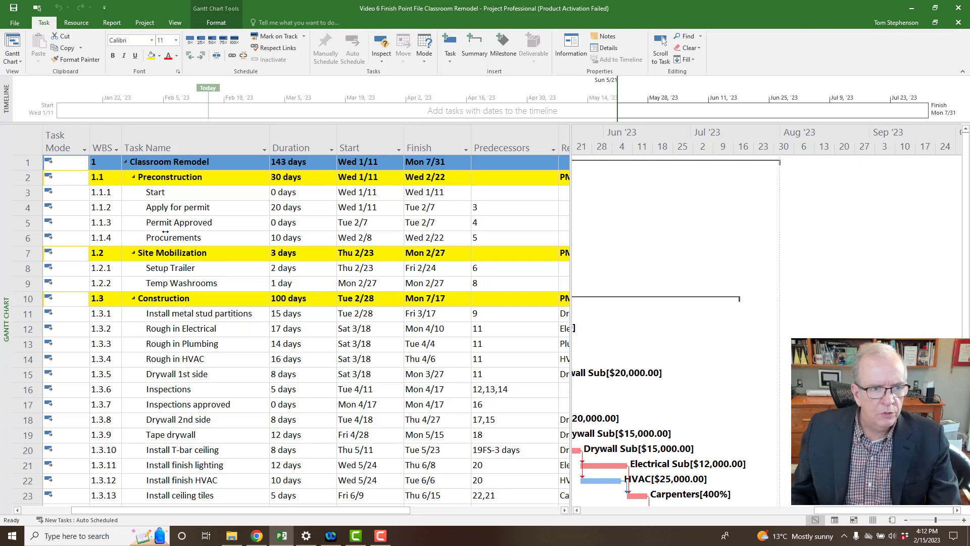
drag(86, 510, 48, 512)
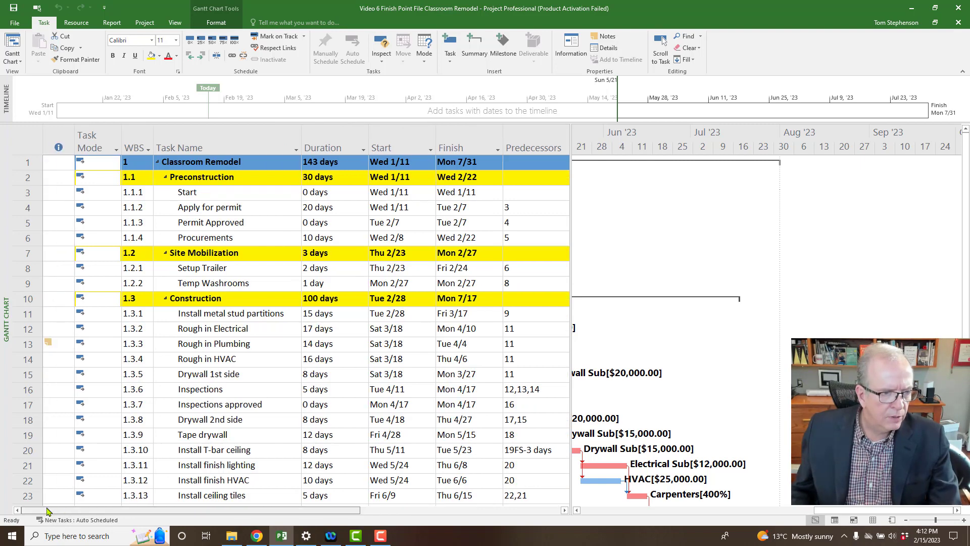
click(216, 360)
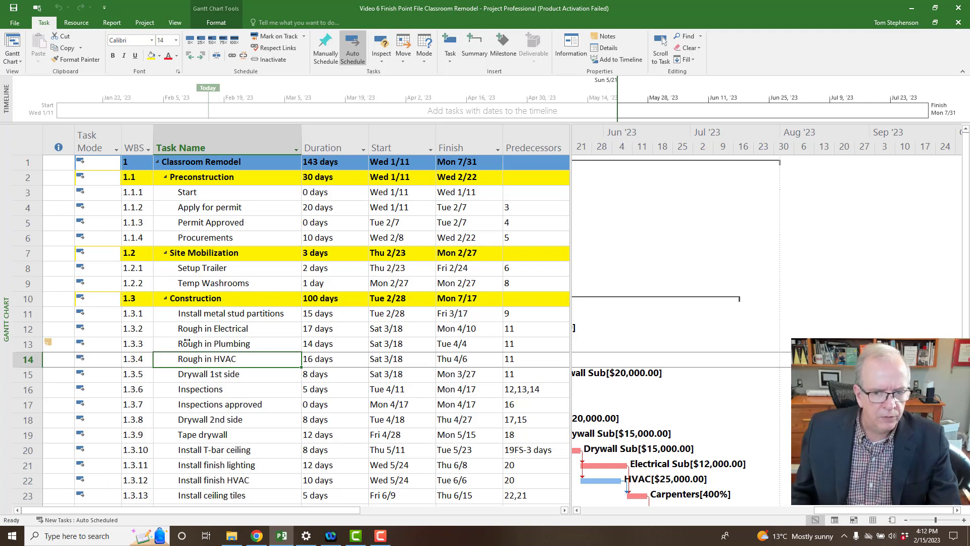
scroll(218, 341, down, 3)
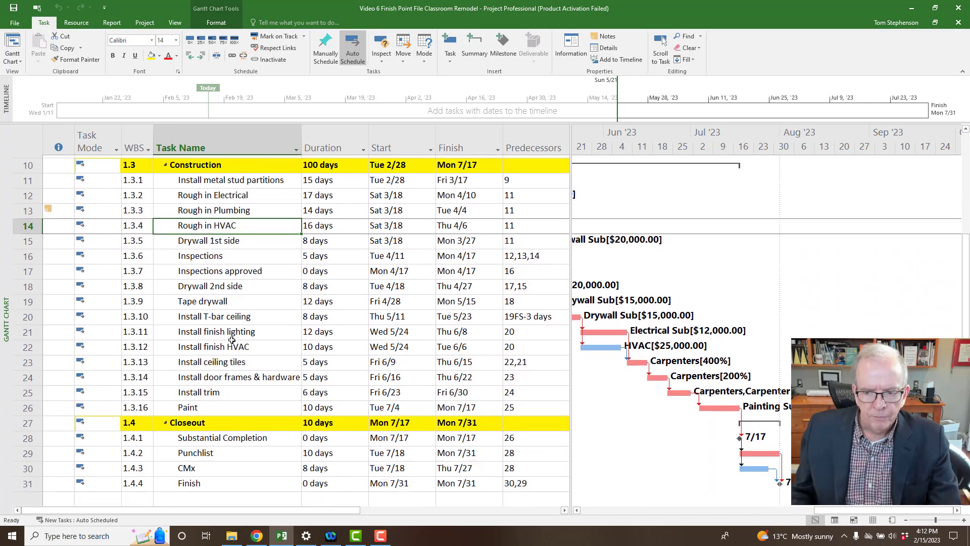
scroll(232, 341, up, 3)
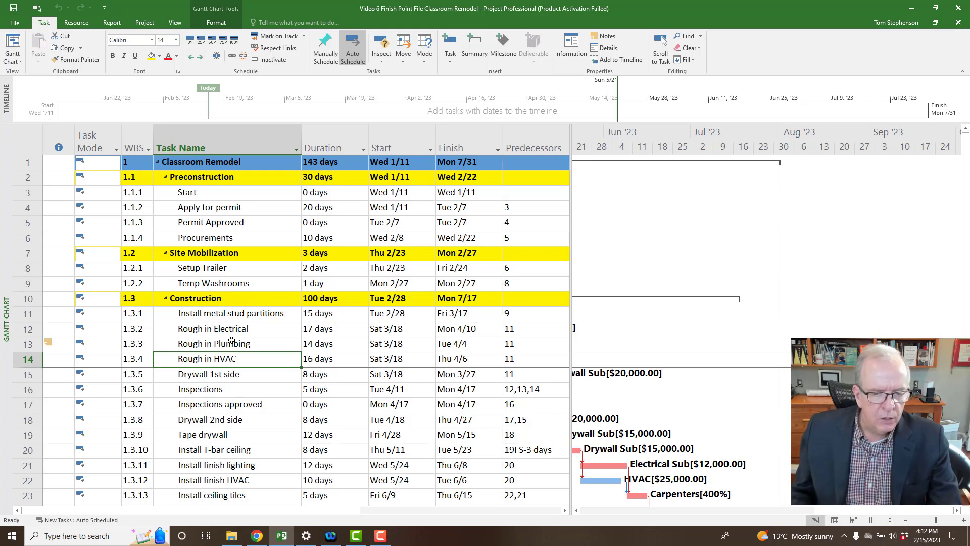
scroll(232, 341, down, 2)
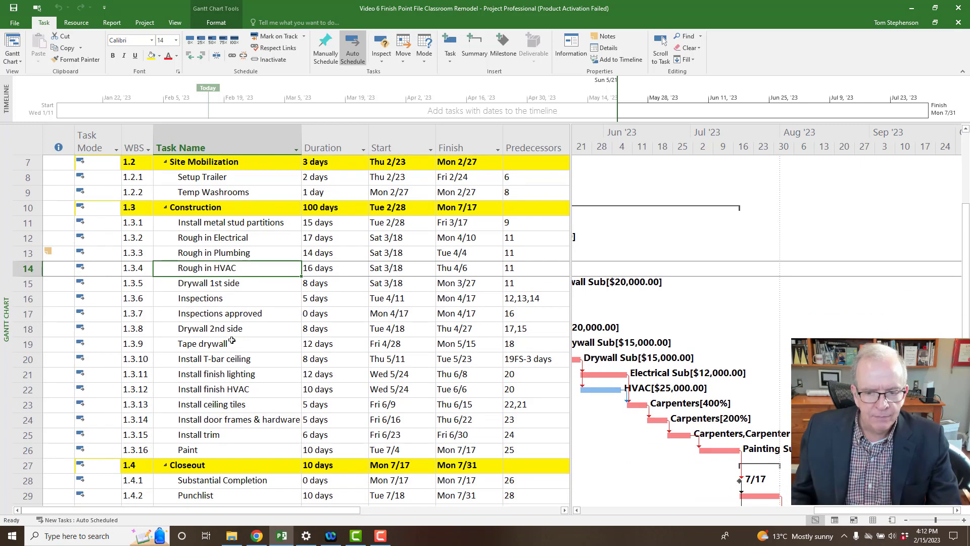
scroll(231, 341, down, 2)
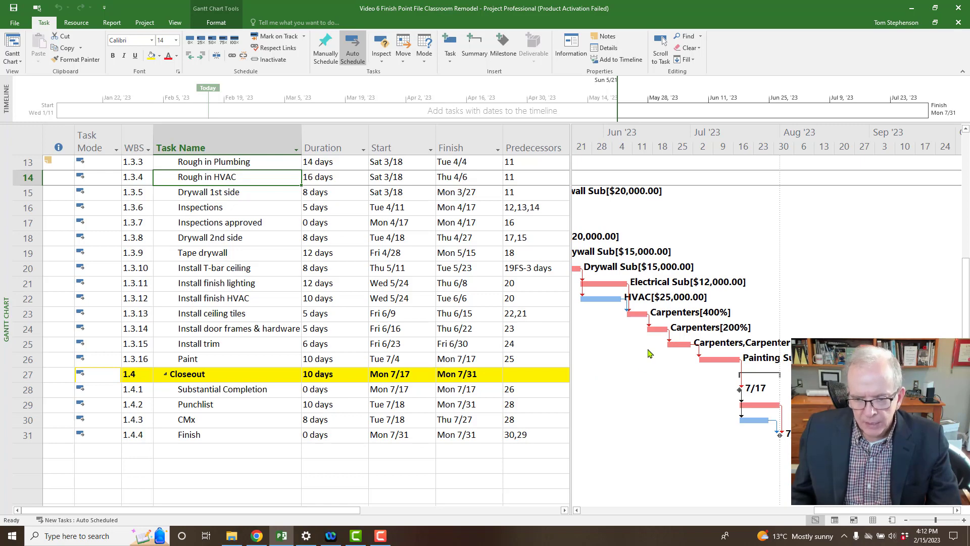
click(253, 347)
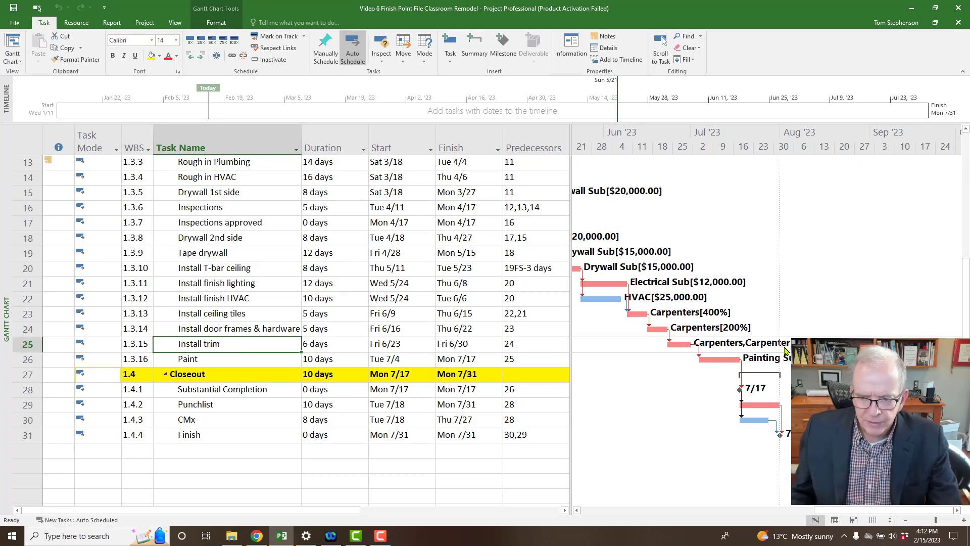
Raise Carpenters on Install trim to 200% units, then select Install door frames & hardware.
click(76, 23)
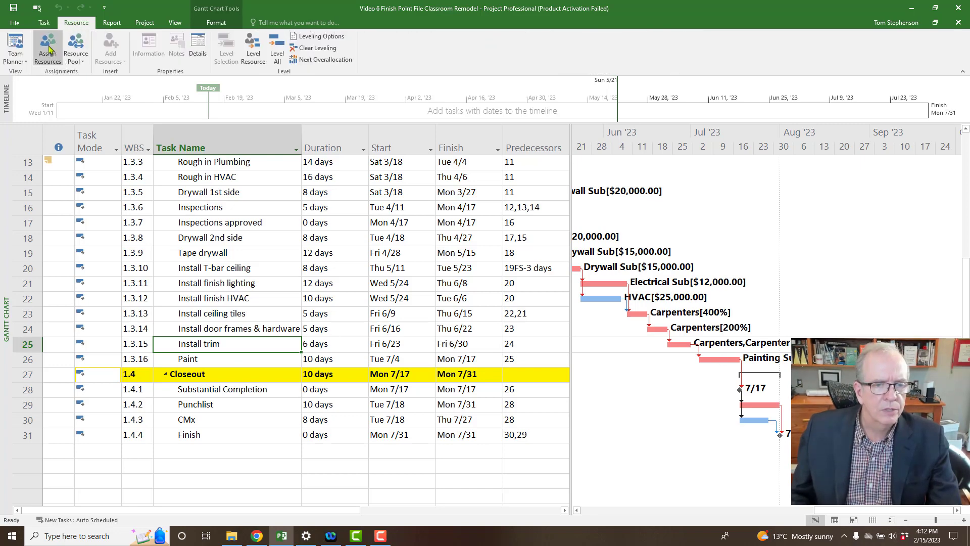
click(49, 49)
drag(516, 167, 308, 84)
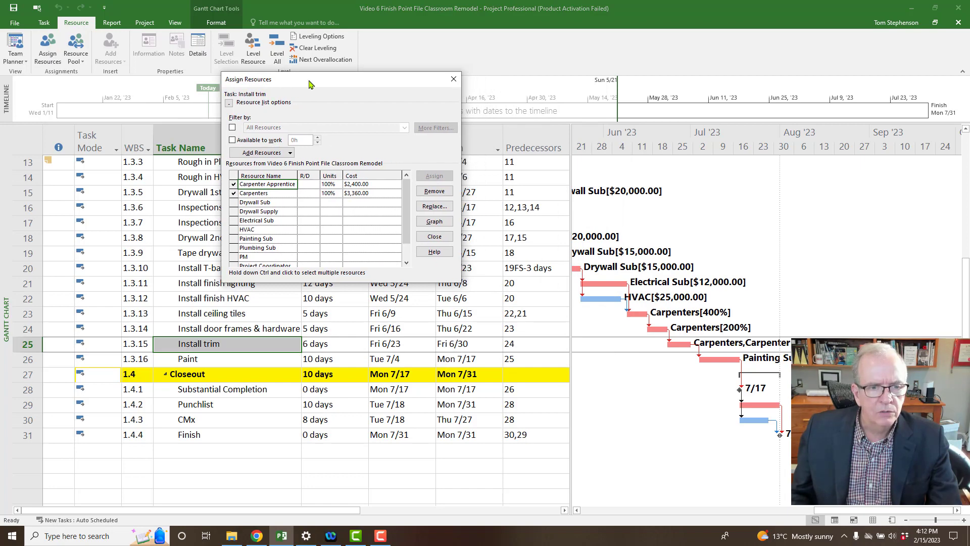
click(330, 194)
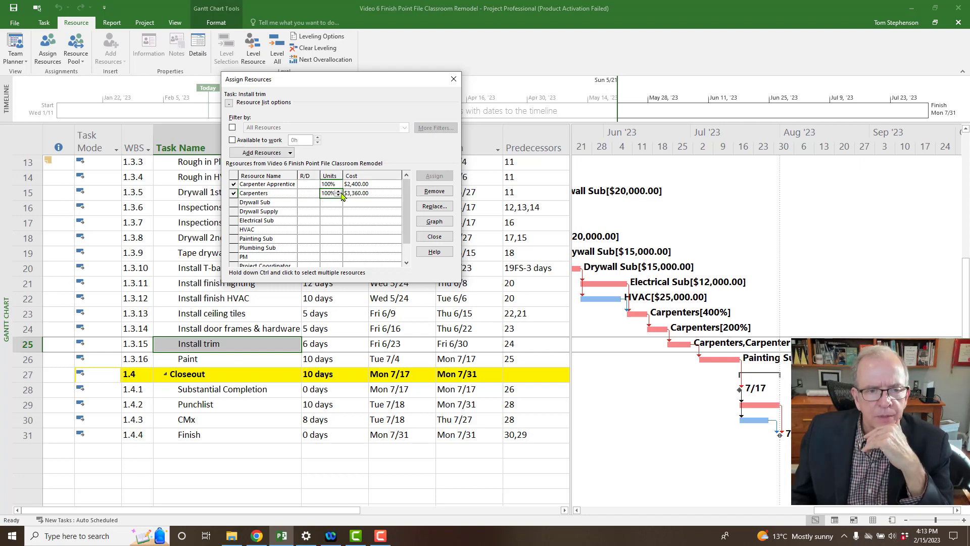
click(340, 191)
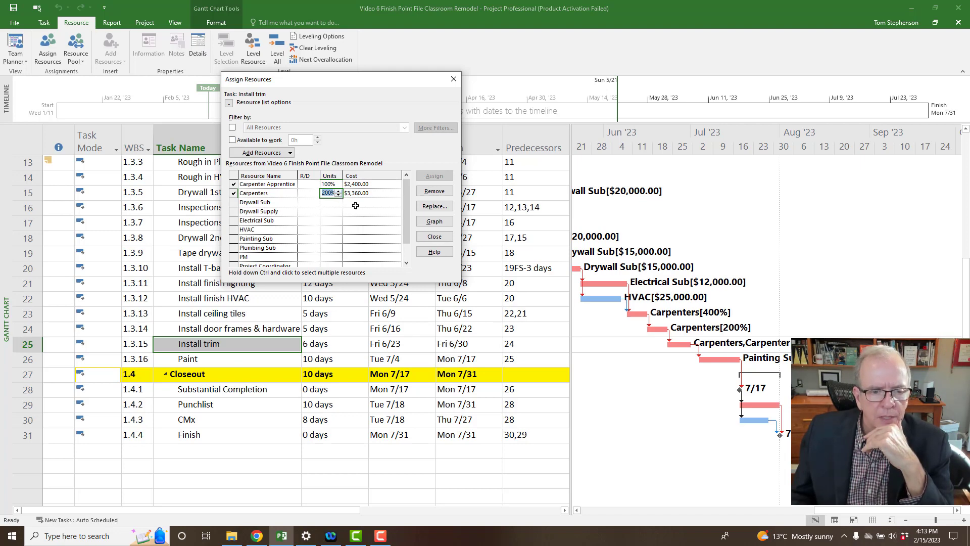
click(356, 204)
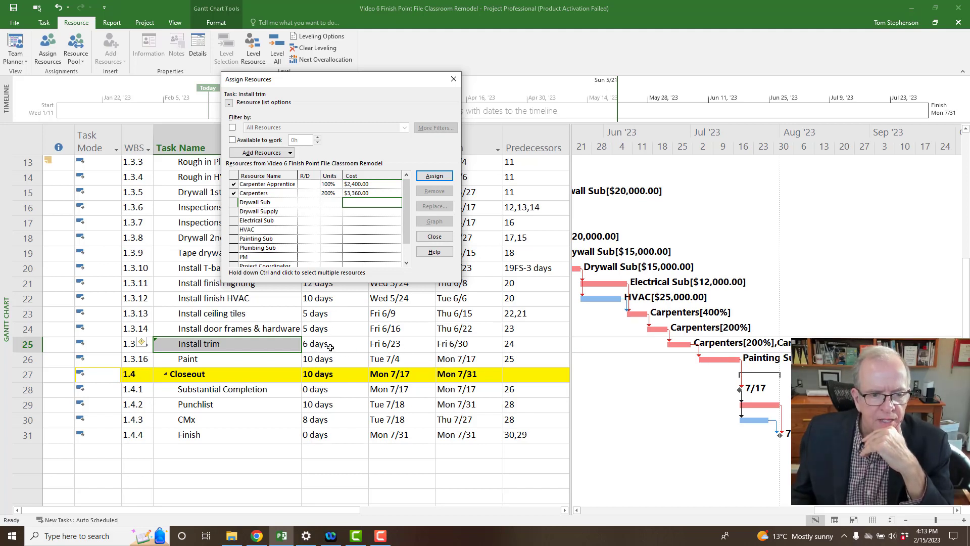
click(268, 329)
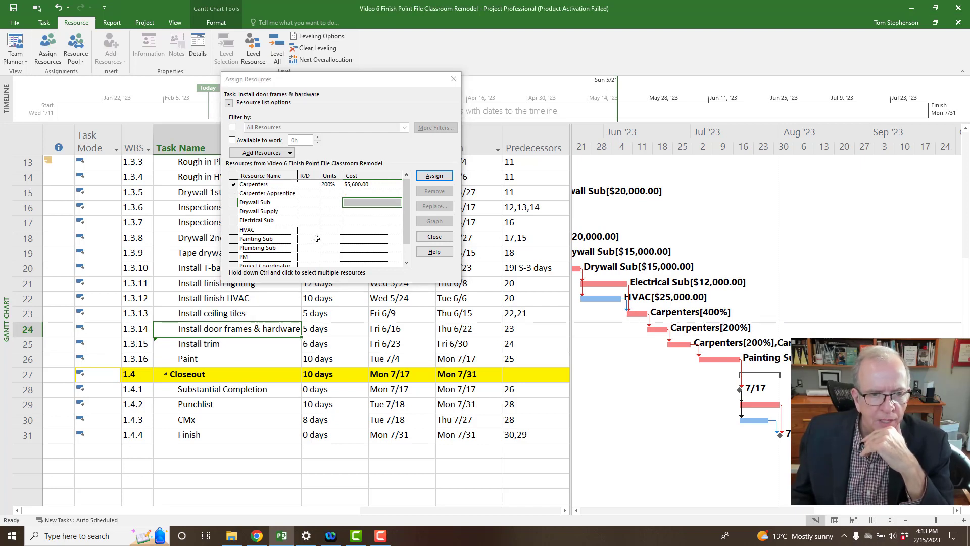
click(331, 184)
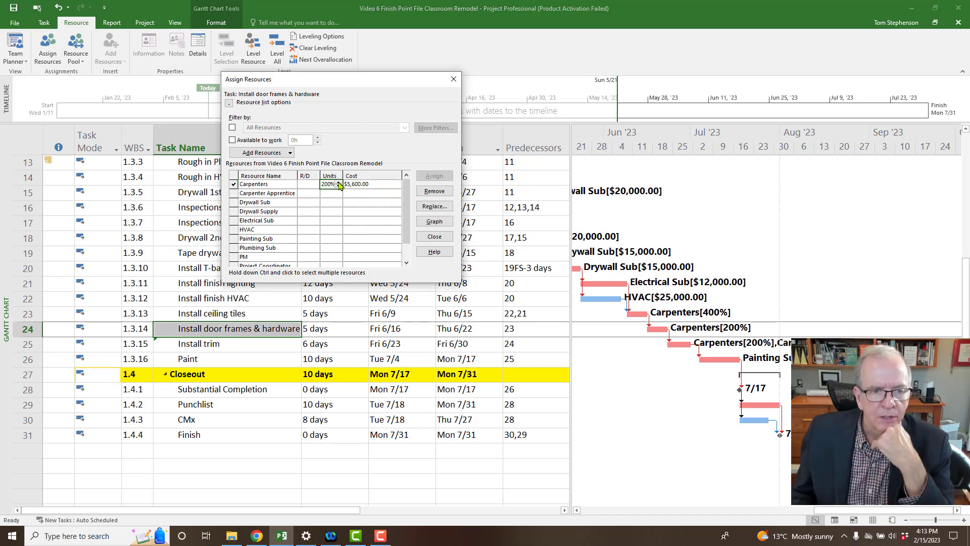
click(338, 183)
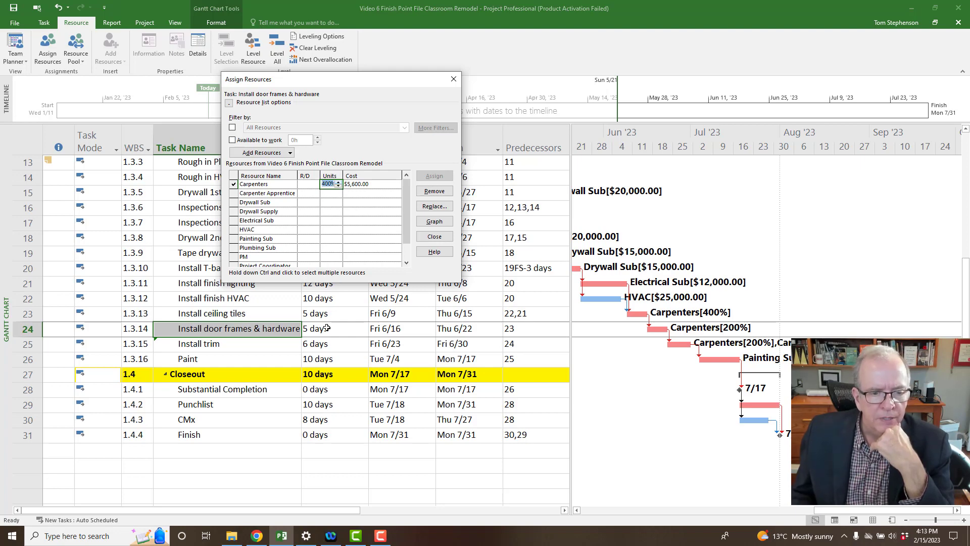
click(355, 196)
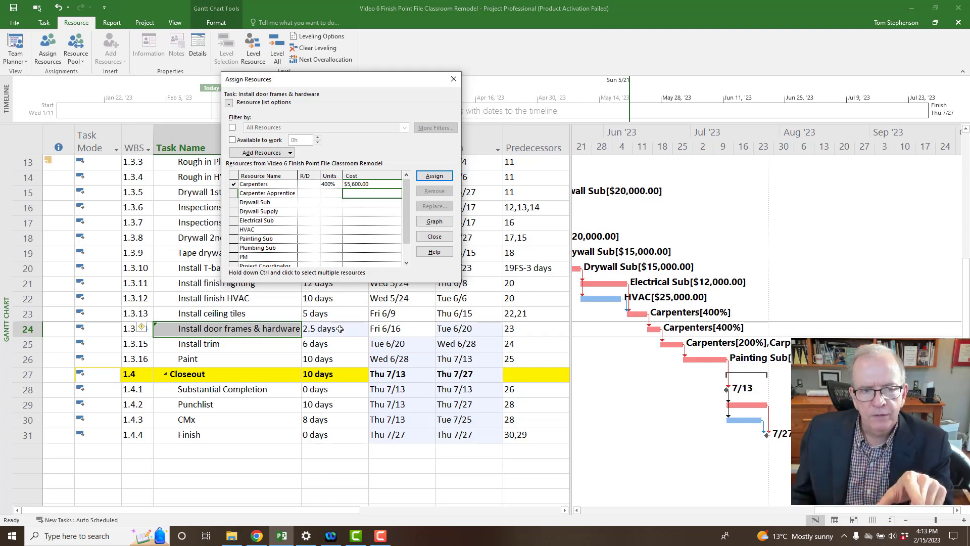
click(331, 184)
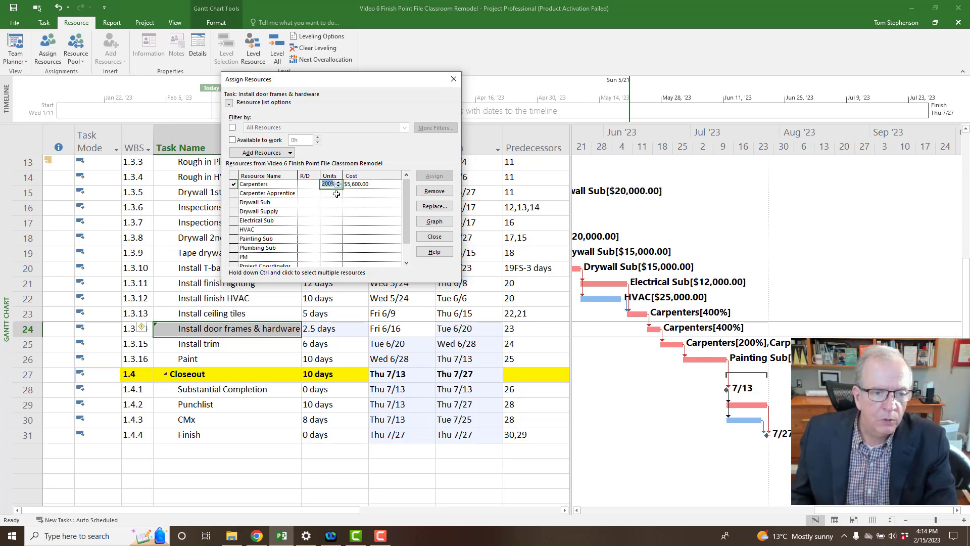
click(336, 194)
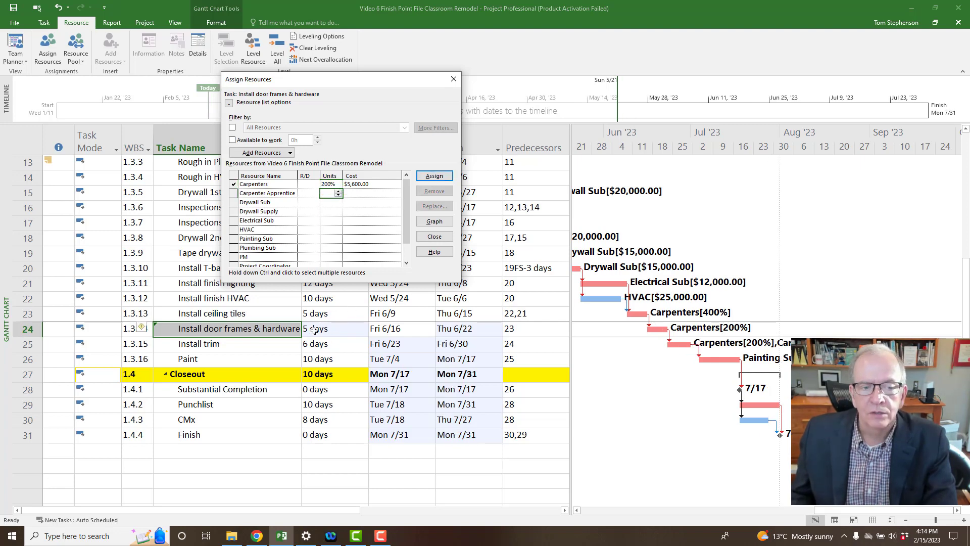
Try Carpenters at 100% (10 days), then 200% (5 days), on Install door frames & hardware.
click(329, 183)
click(338, 186)
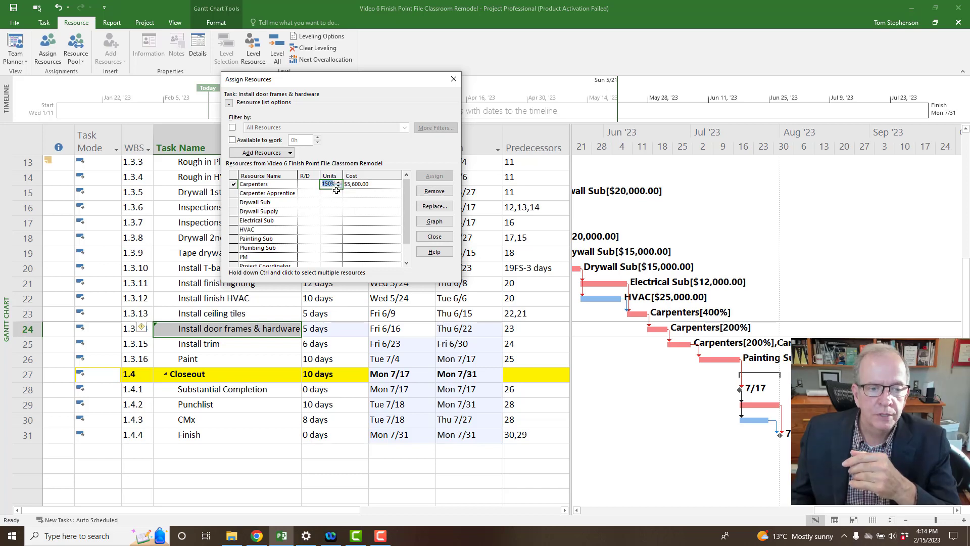
click(335, 194)
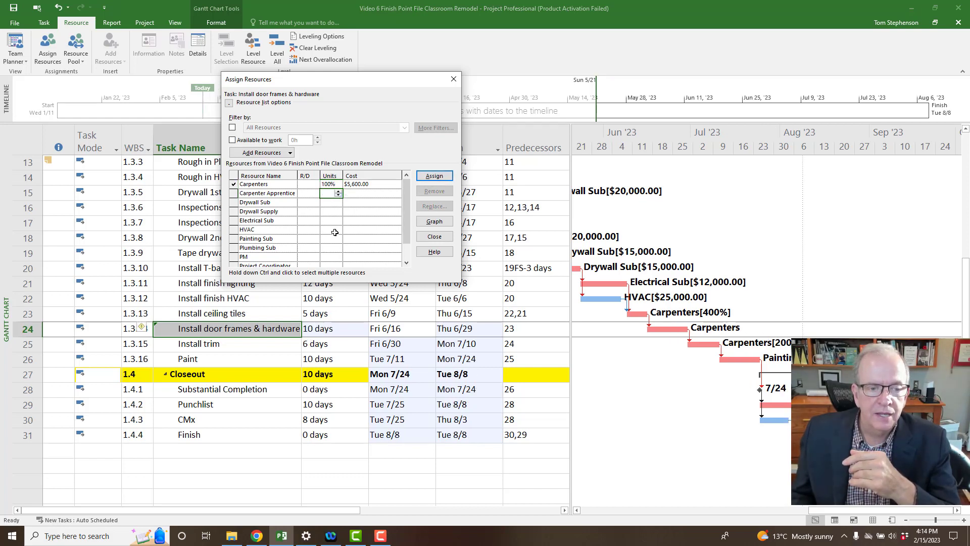
click(330, 185)
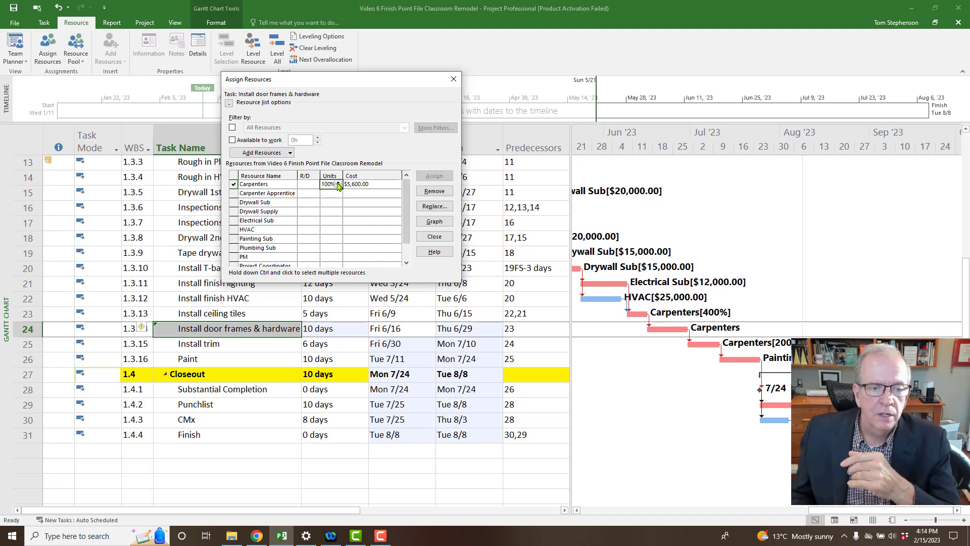
click(338, 182)
click(330, 210)
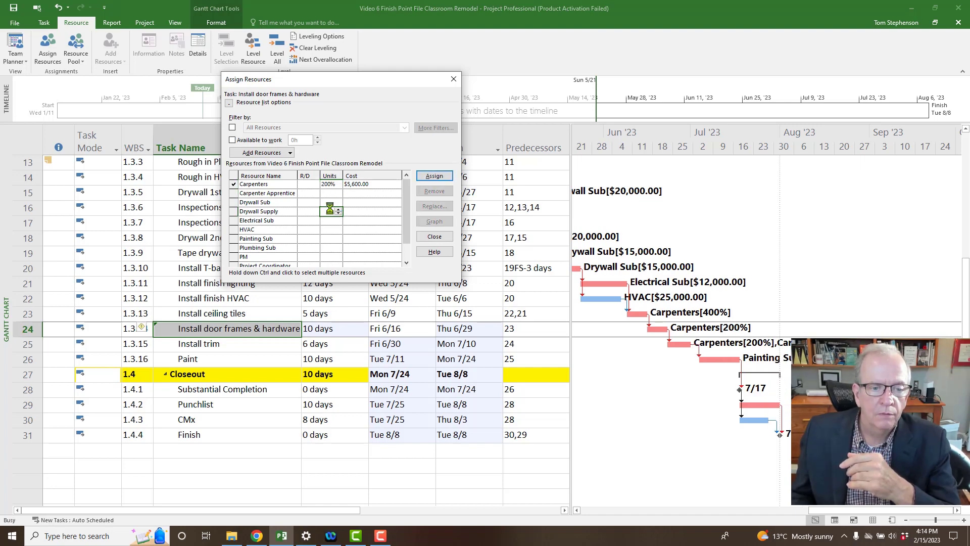
Set Carpenters to 600%, cutting the task to 1.67 days, and recheck the value.
click(336, 184)
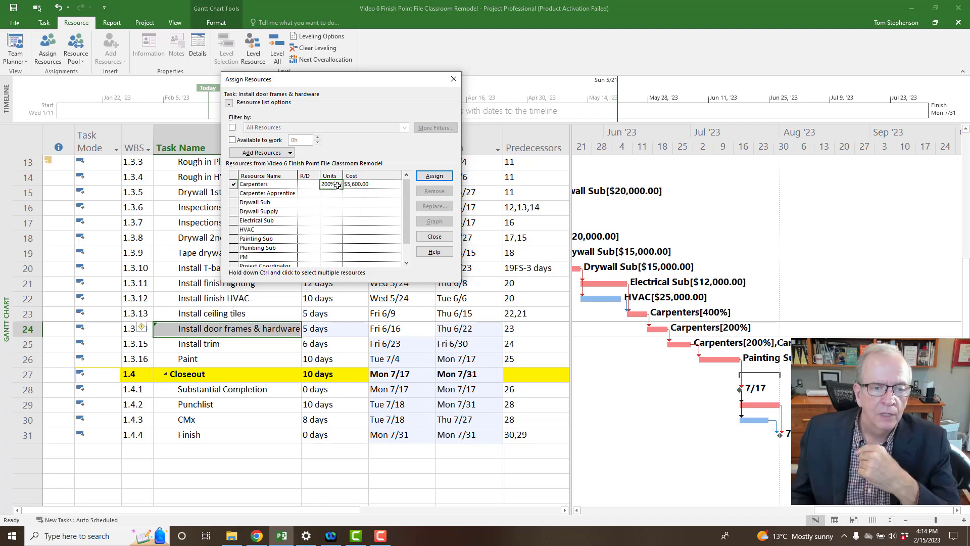
click(338, 183)
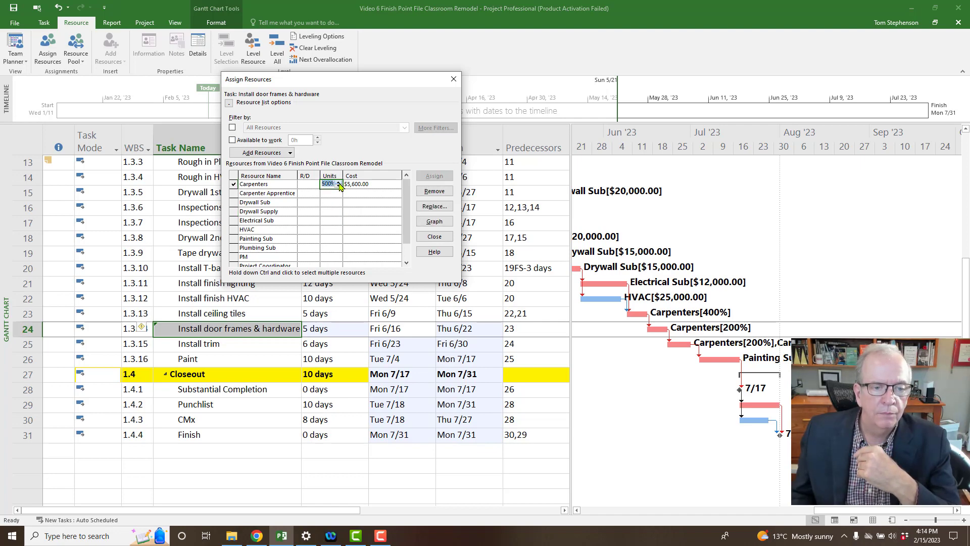
click(338, 186)
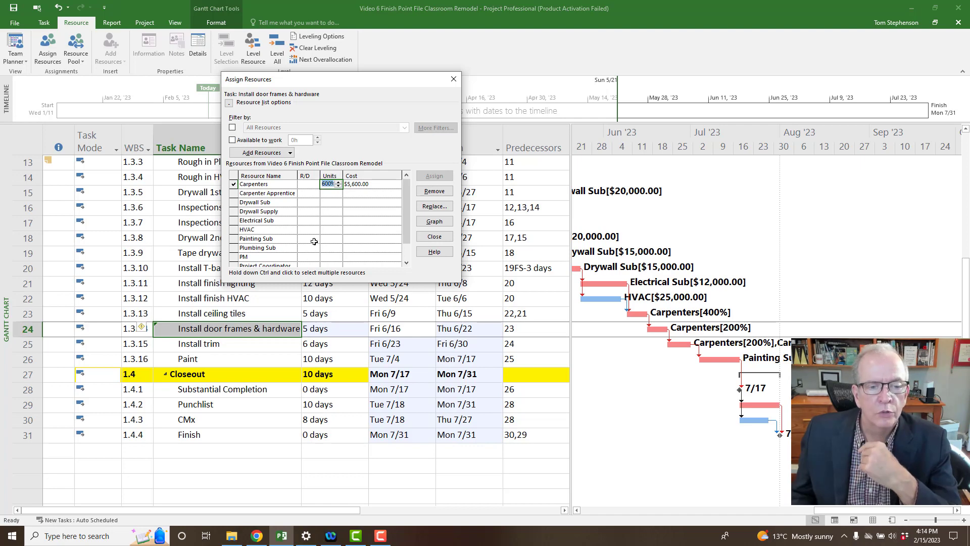
click(329, 201)
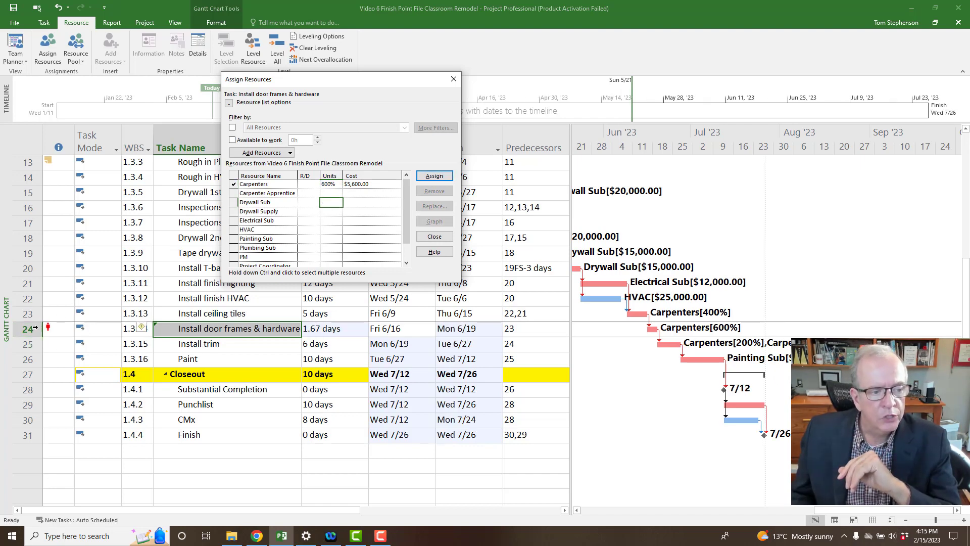
mouse_move(55, 330)
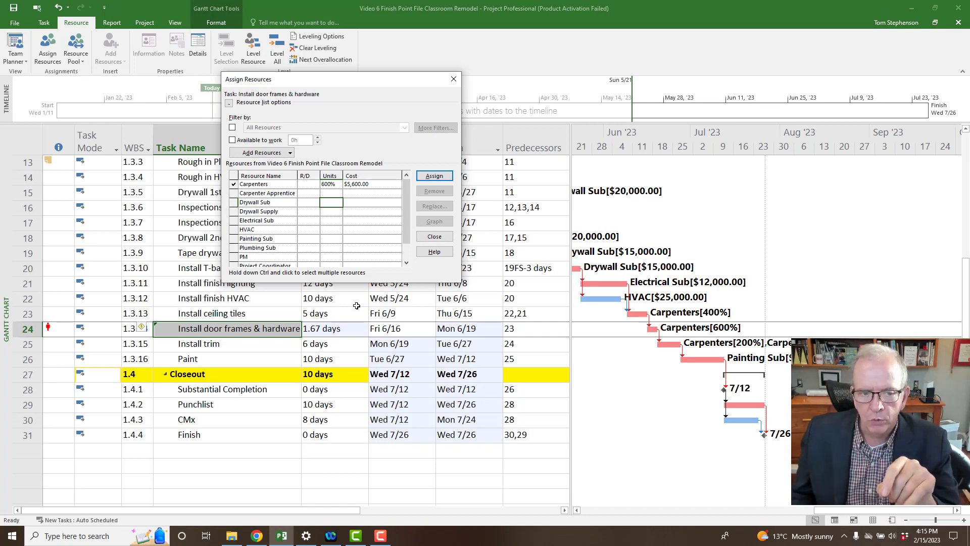
click(367, 186)
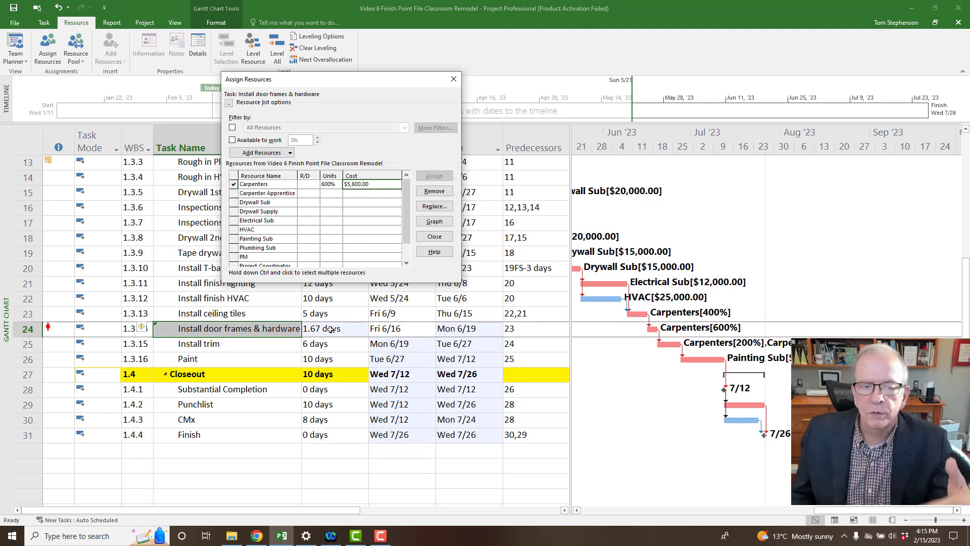
click(331, 184)
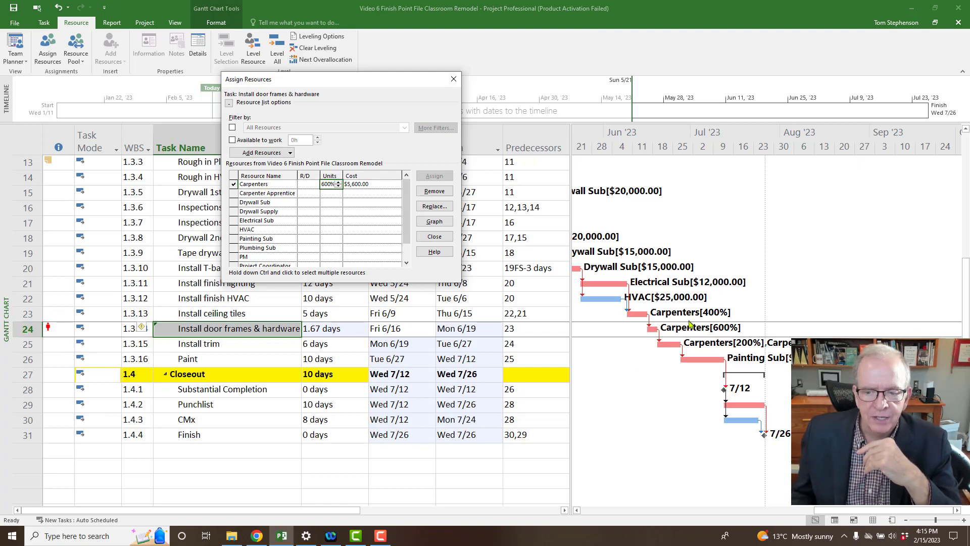
right_click(7, 334)
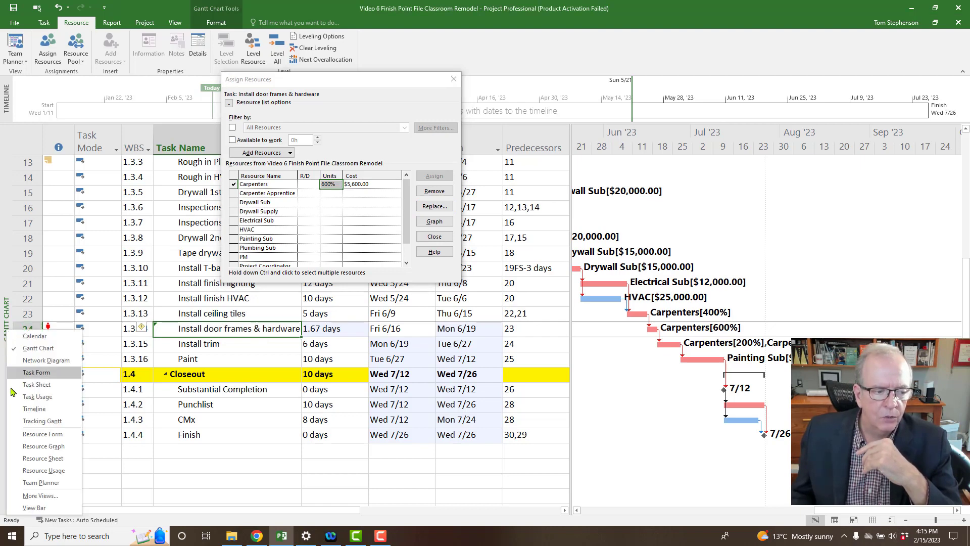
click(31, 459)
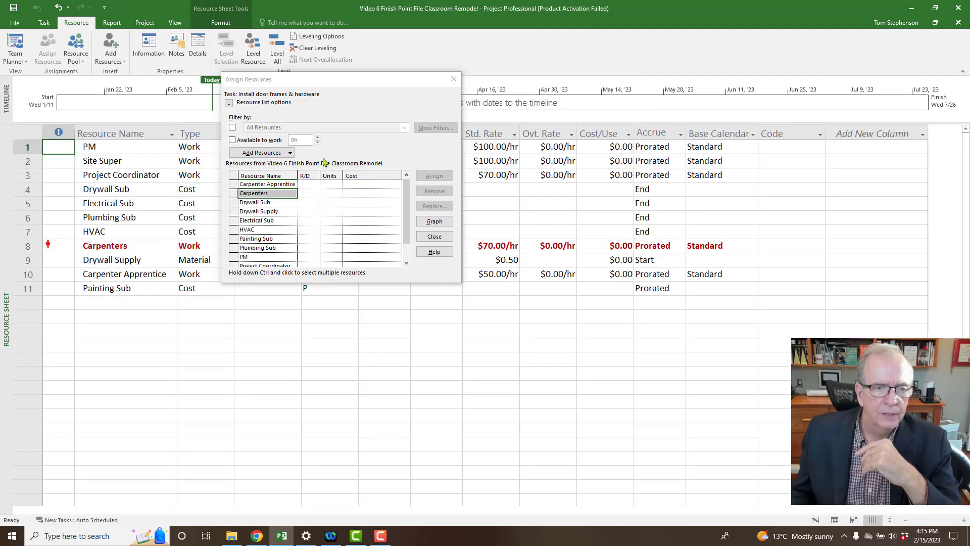
drag(352, 123, 778, 317)
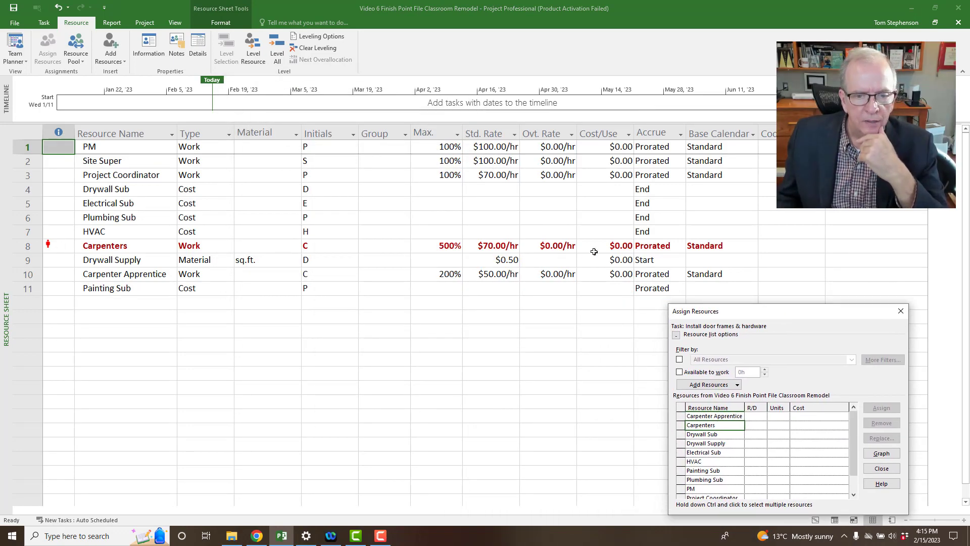
click(448, 247)
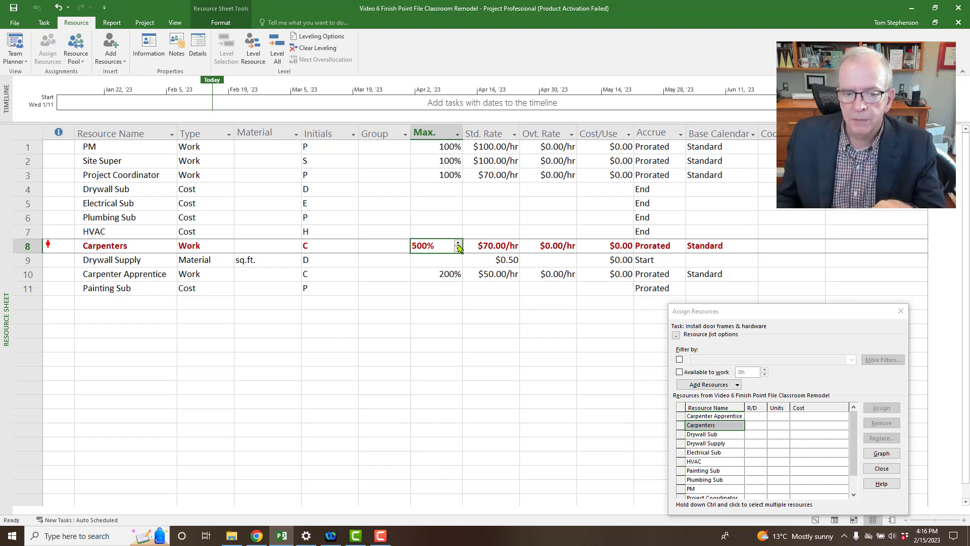
click(458, 245)
click(444, 305)
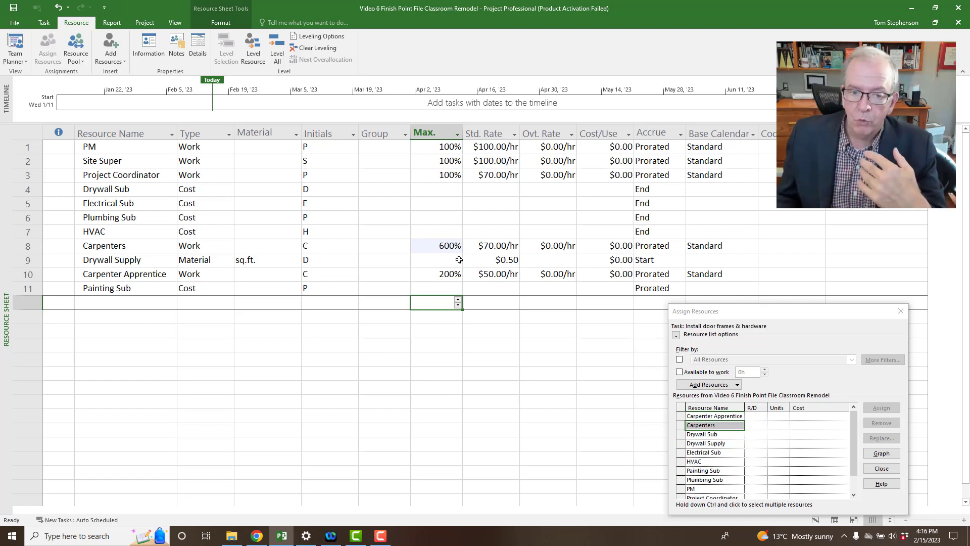
click(455, 251)
click(458, 249)
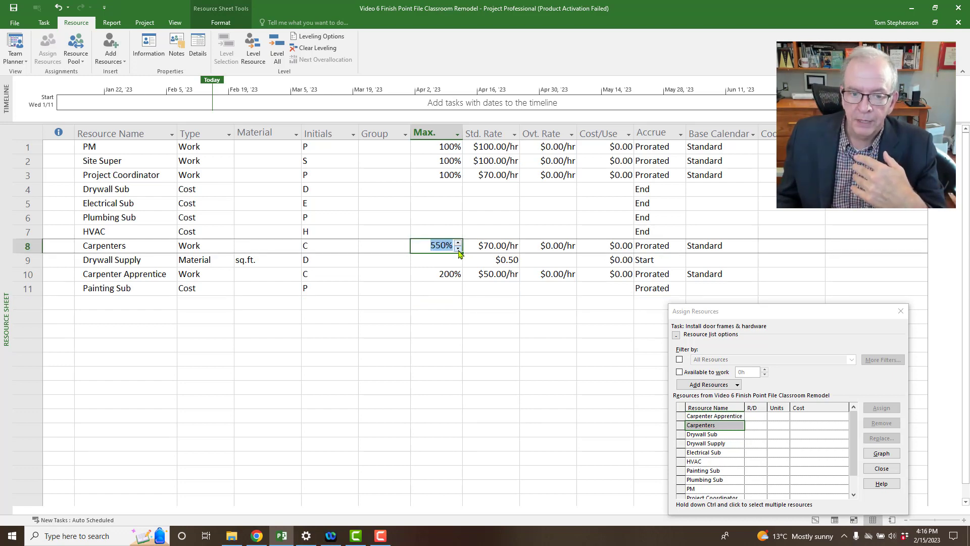
click(430, 298)
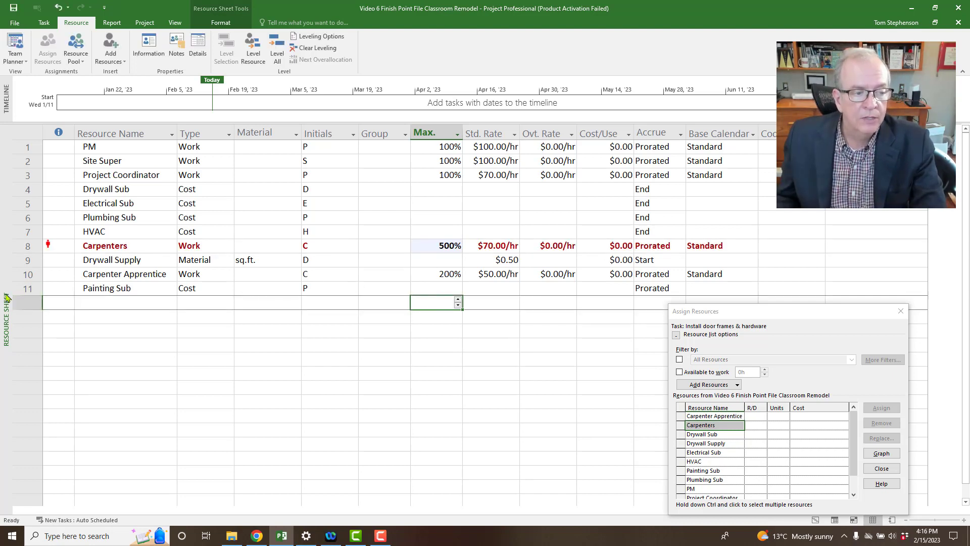
click(19, 312)
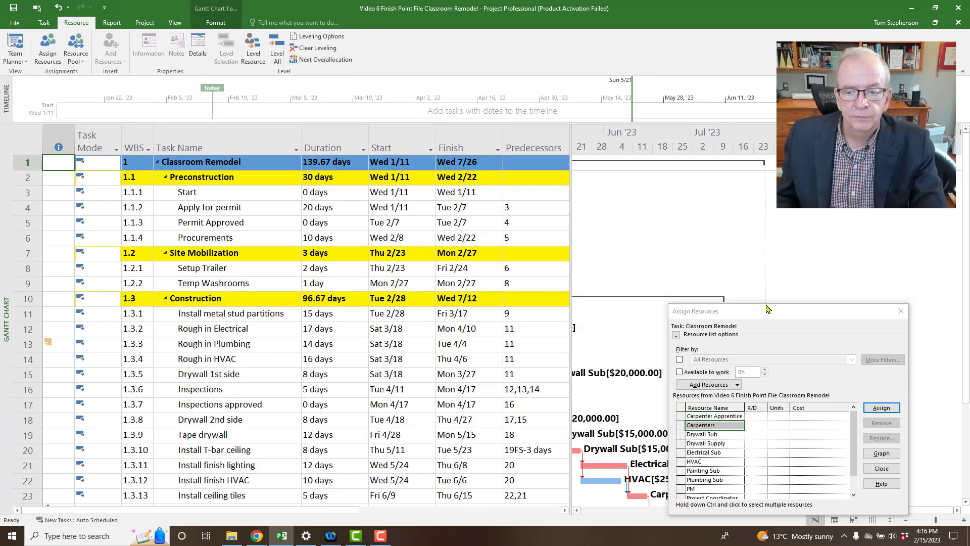
Lower Carpenters on Install door frames & hardware from 600% to 500%, making it 2 days.
drag(757, 311, 776, 98)
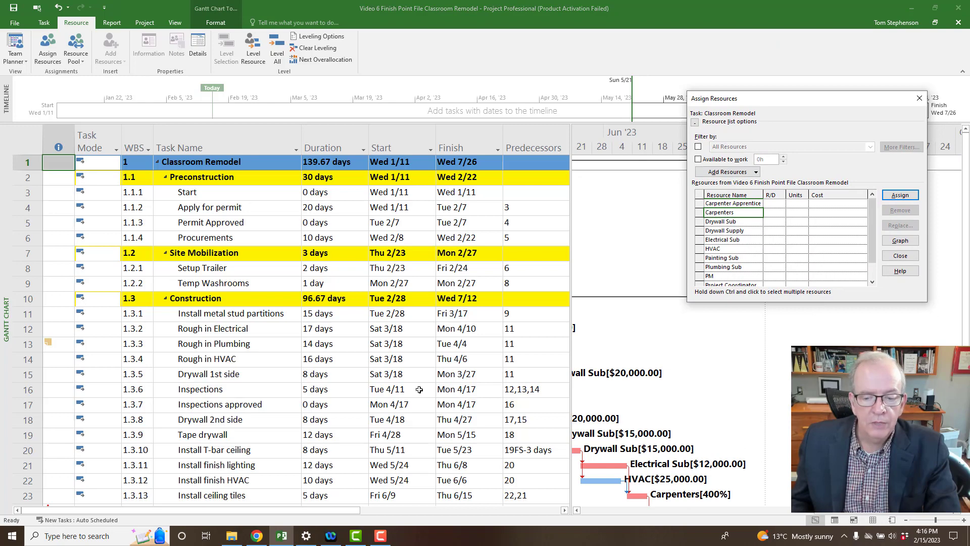
scroll(405, 389, down, 2)
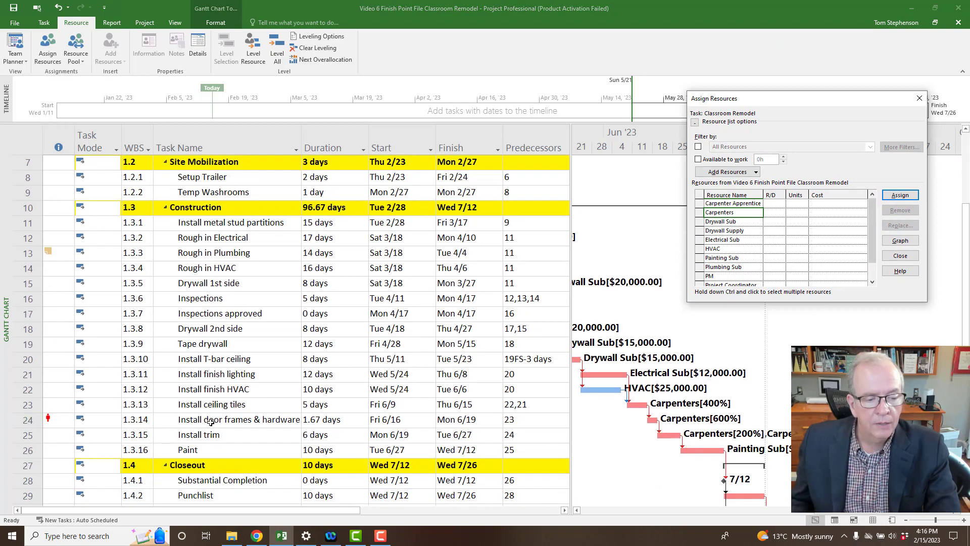
click(231, 422)
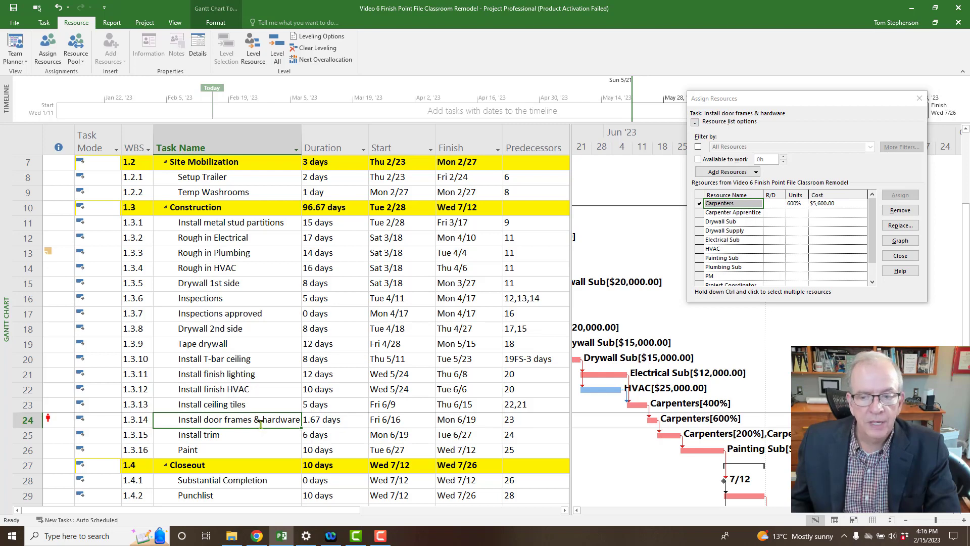
click(798, 204)
click(804, 205)
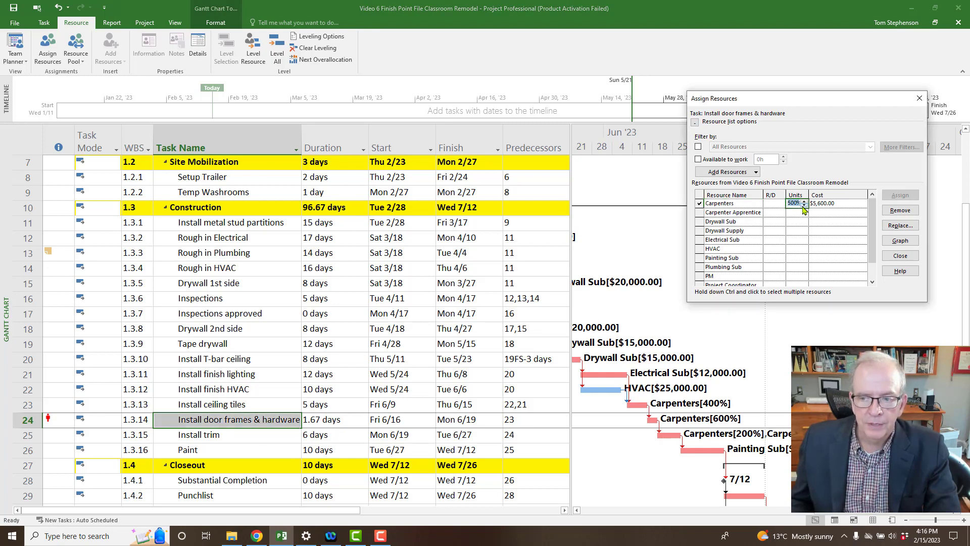
click(801, 212)
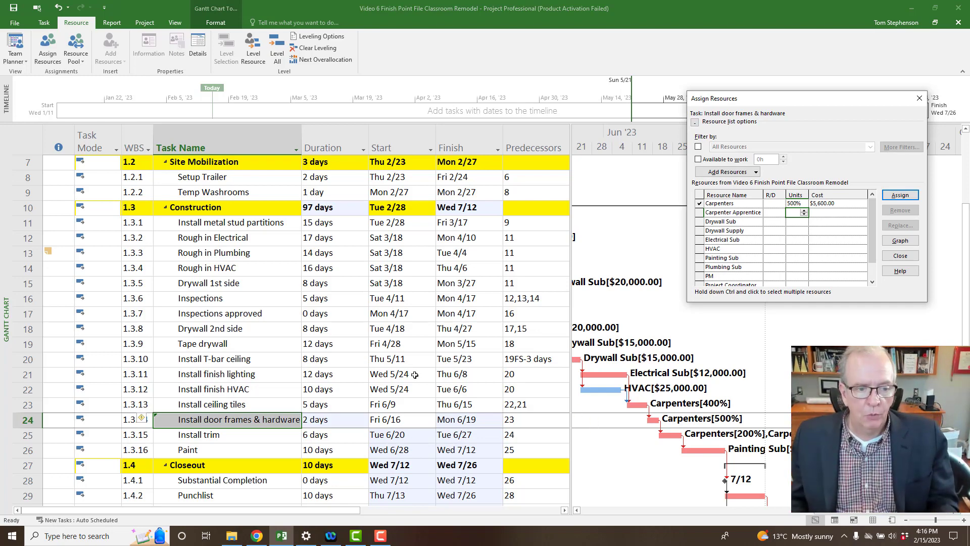
scroll(222, 331, up, 2)
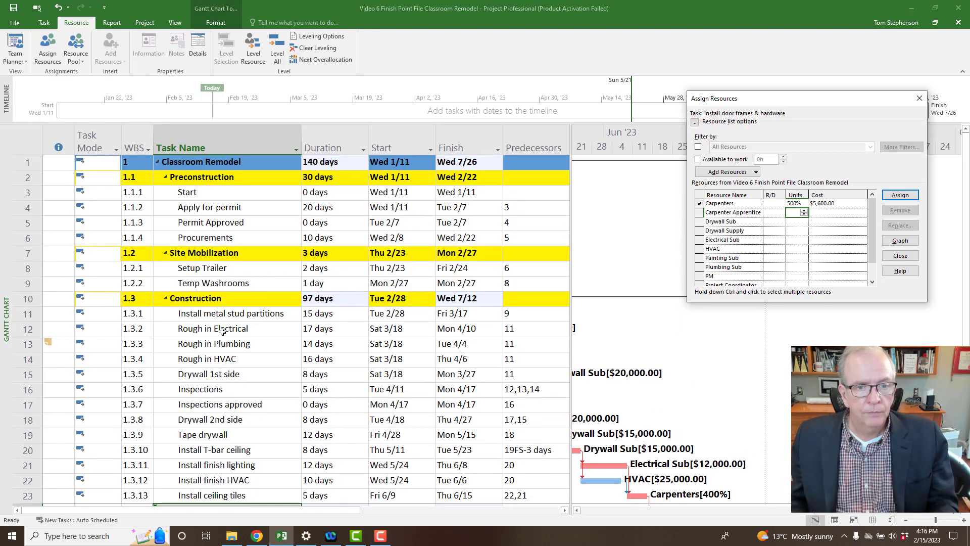
scroll(222, 331, down, 2)
scroll(223, 331, down, 1)
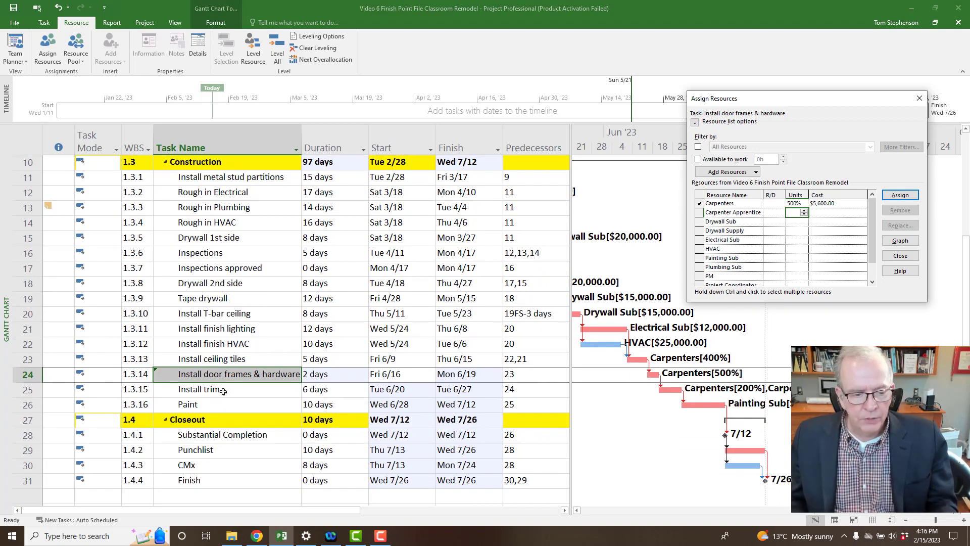
Assign Carpenters at 100% to the Punchlist task, adding $5,600.00 of cost.
click(216, 455)
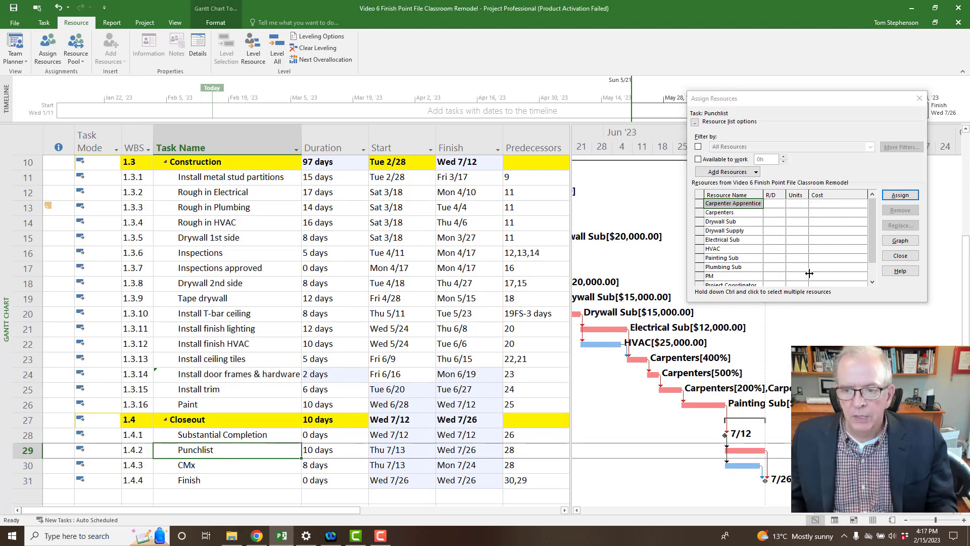
click(871, 265)
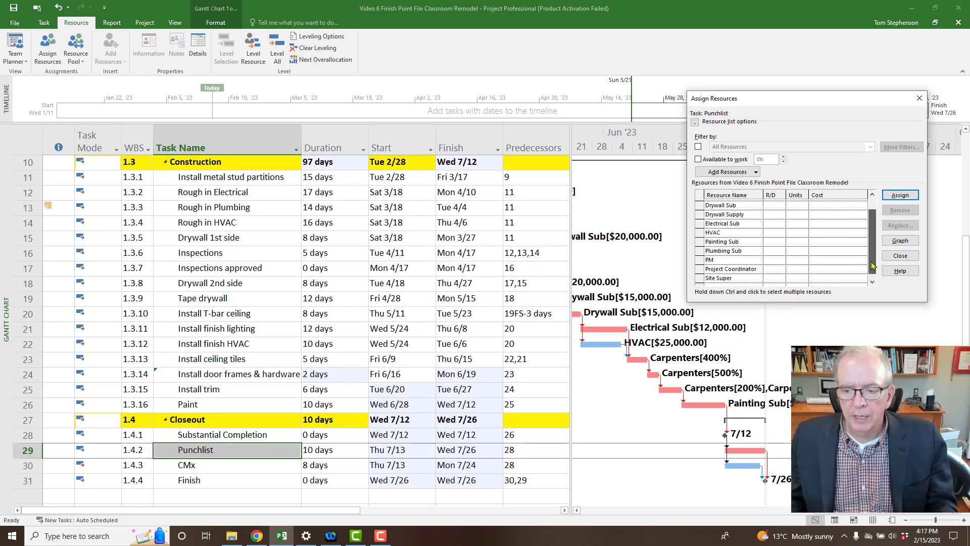
drag(871, 265, 872, 271)
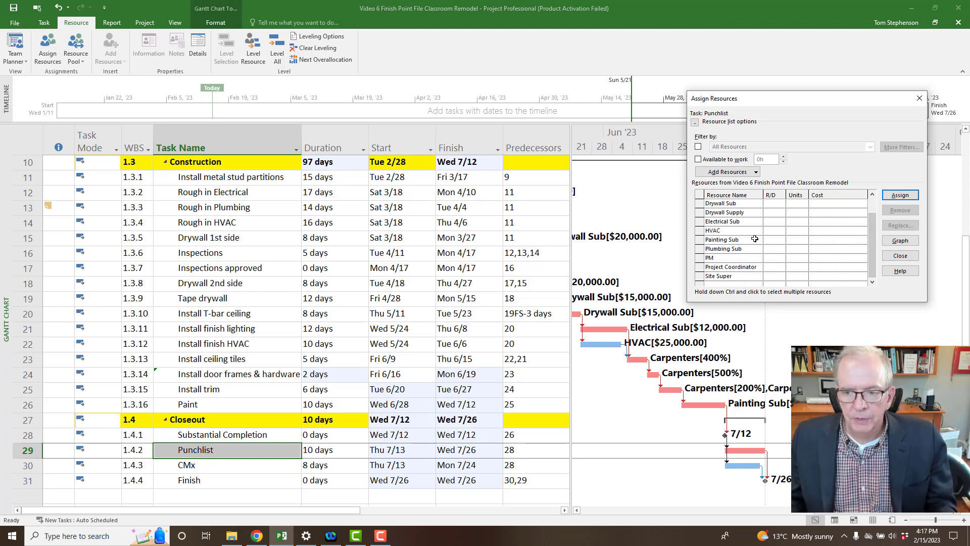
drag(873, 256, 871, 239)
click(744, 216)
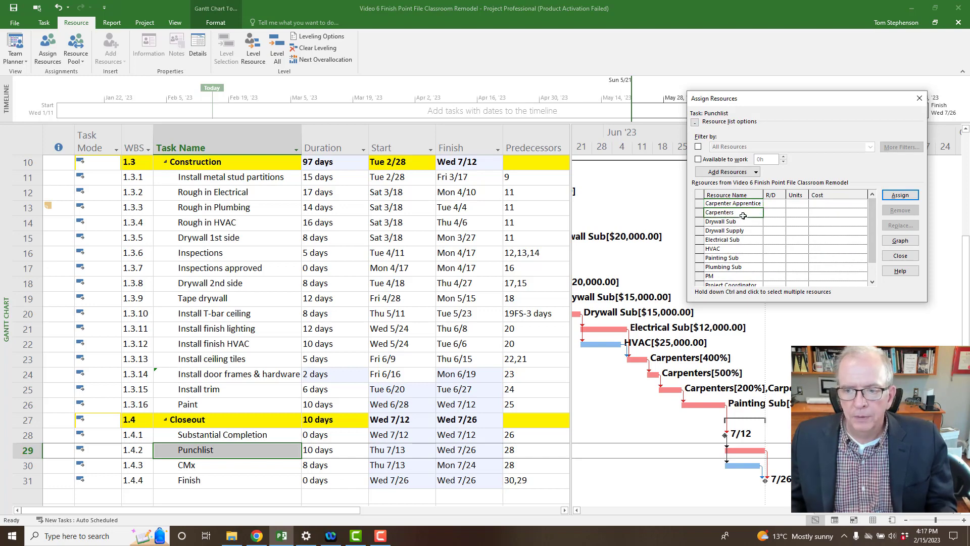
click(899, 196)
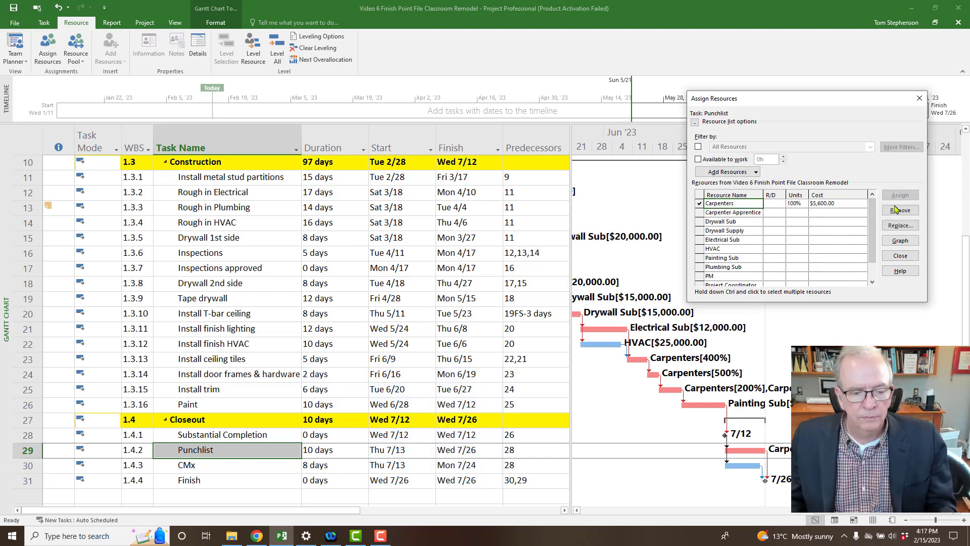
click(211, 470)
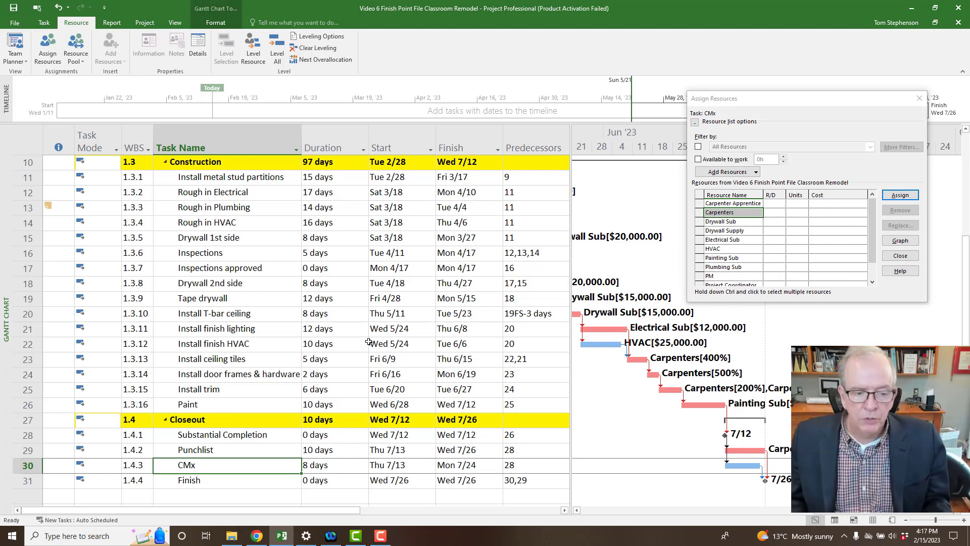
Add Client CMx Agent as a Cost resource in row 12 of the Resource Sheet, then return to Gantt Chart.
right_click(8, 329)
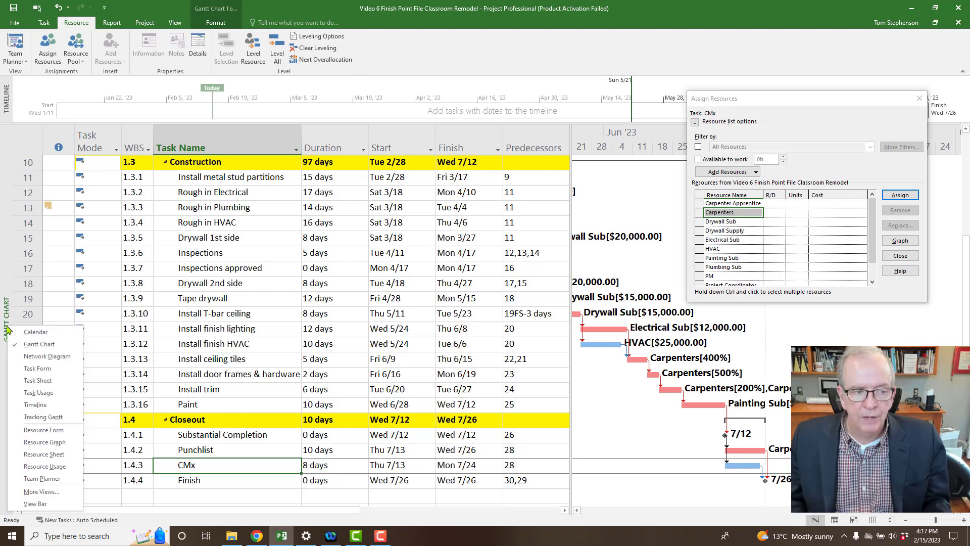
click(31, 454)
click(142, 302)
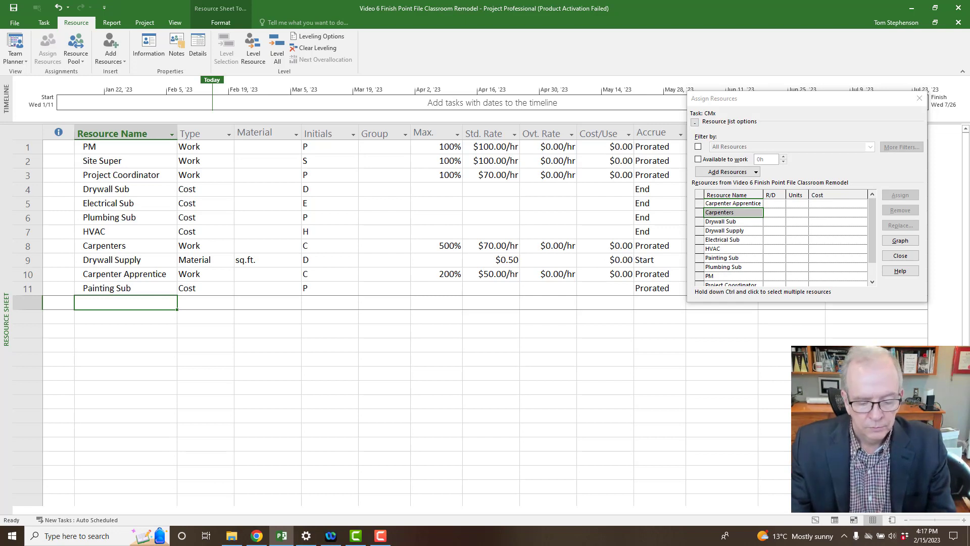
text(Client CMx Agent)
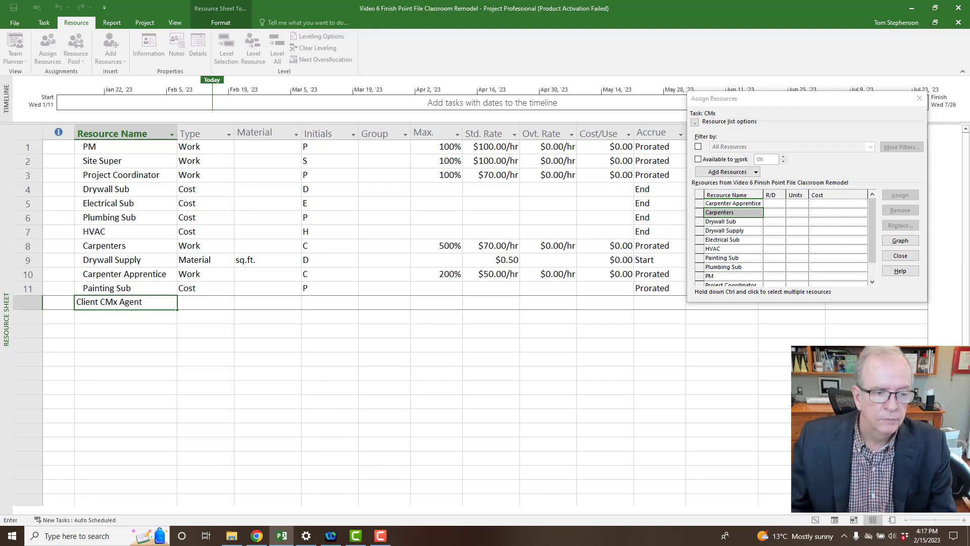
click(215, 302)
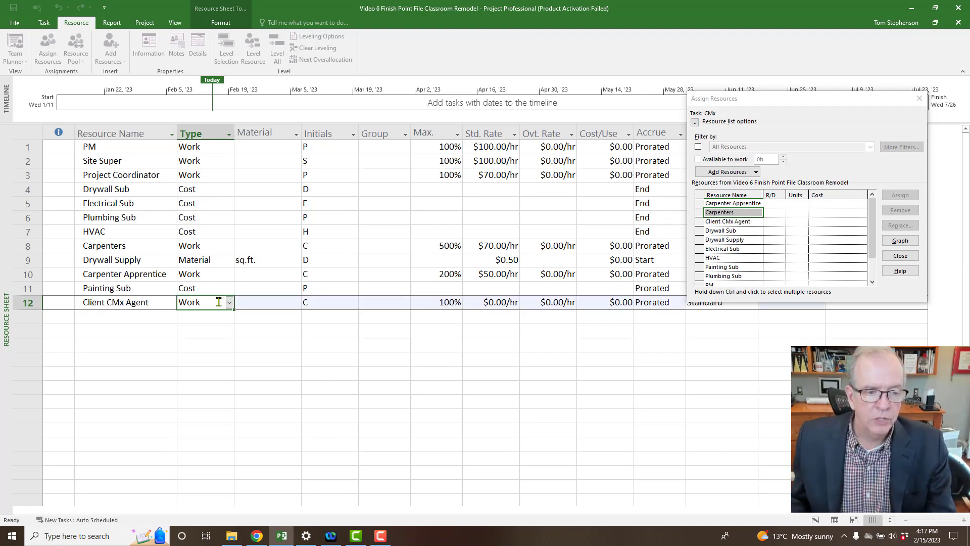
click(229, 302)
click(225, 329)
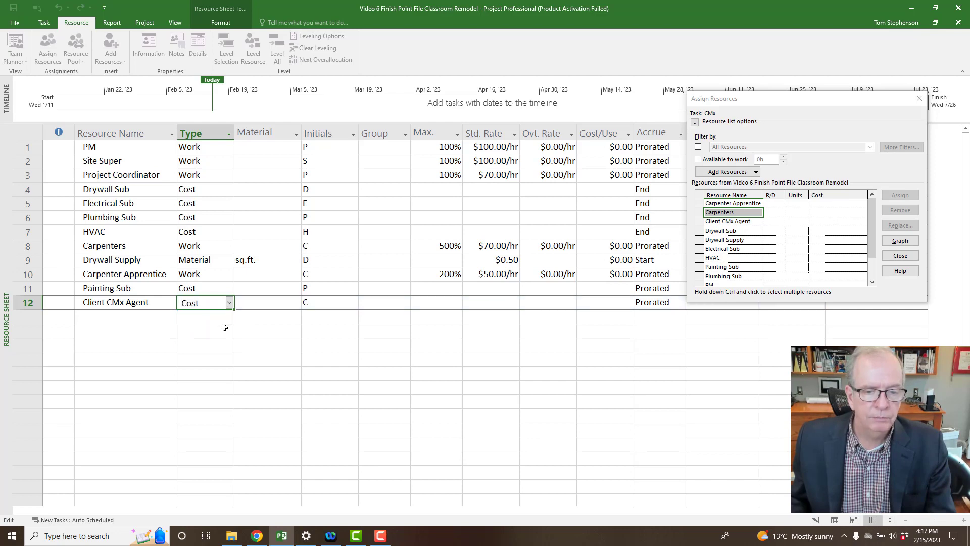
click(263, 331)
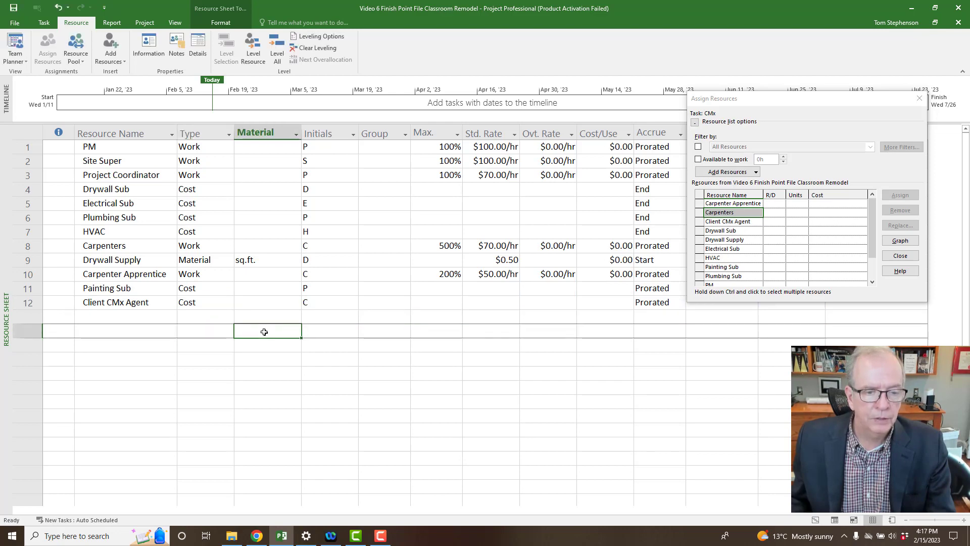
right_click(2, 293)
click(21, 317)
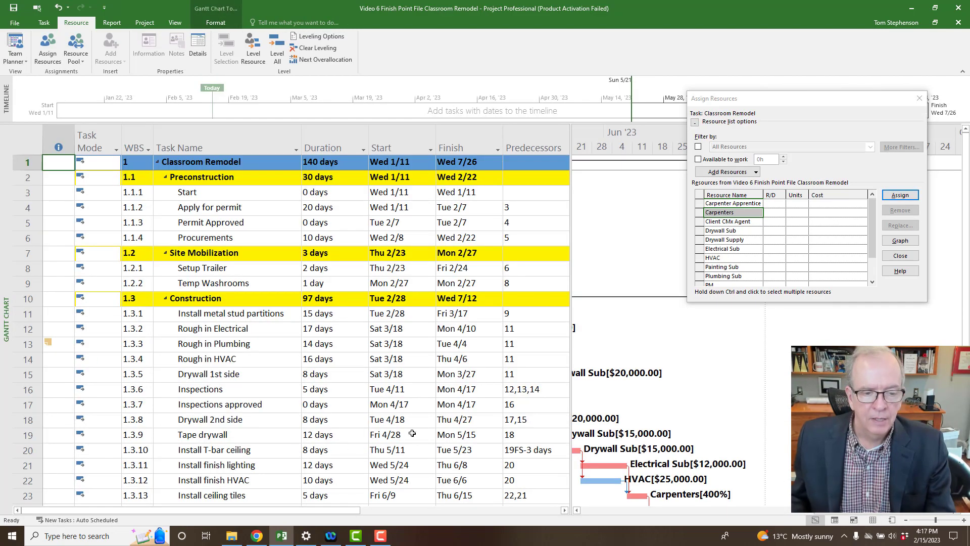
Assign Client CMx Agent to the CMx task, leaving its cost at $0.00.
scroll(364, 435, down, 4)
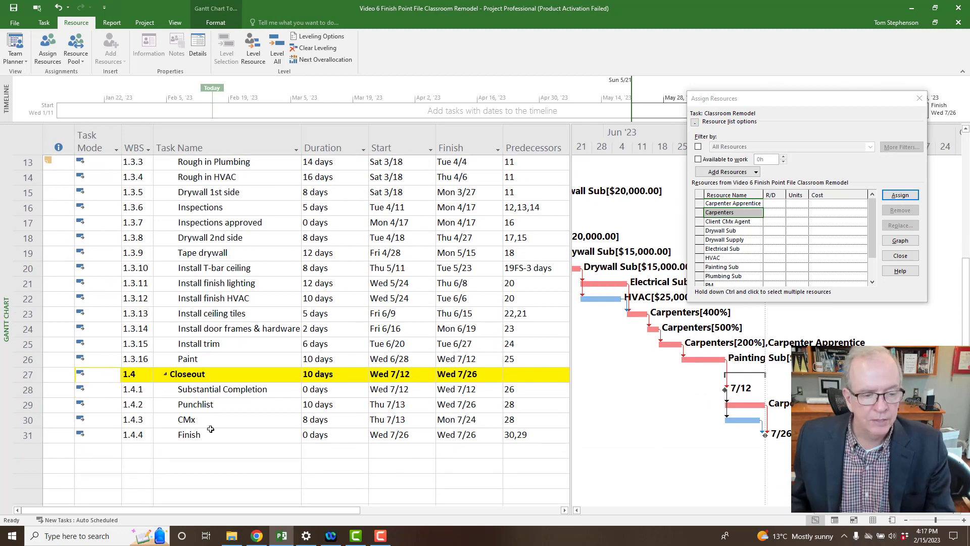
click(217, 425)
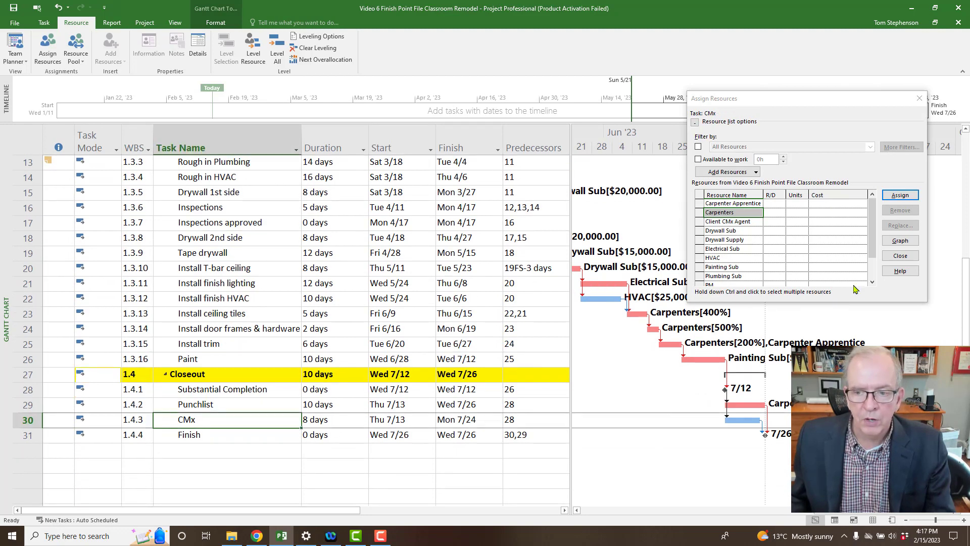
click(751, 225)
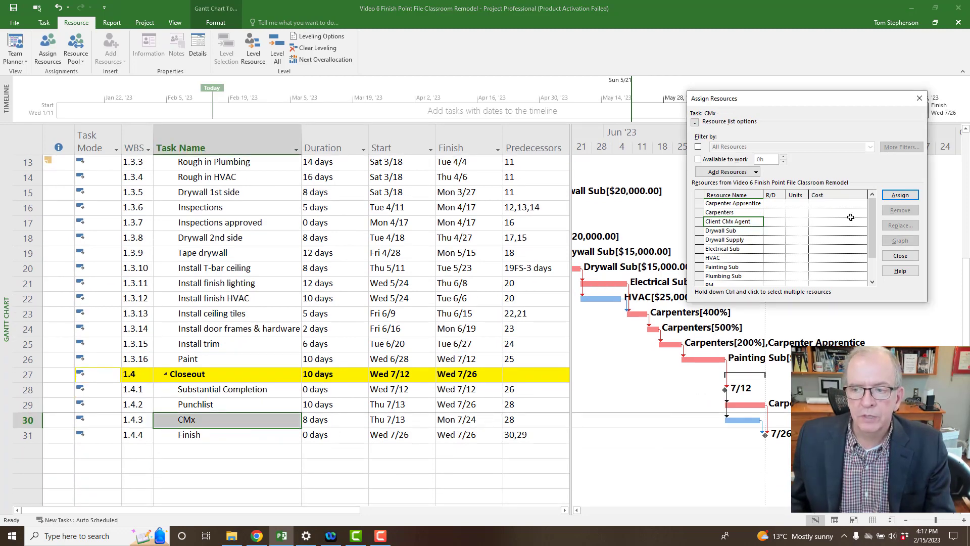
click(900, 196)
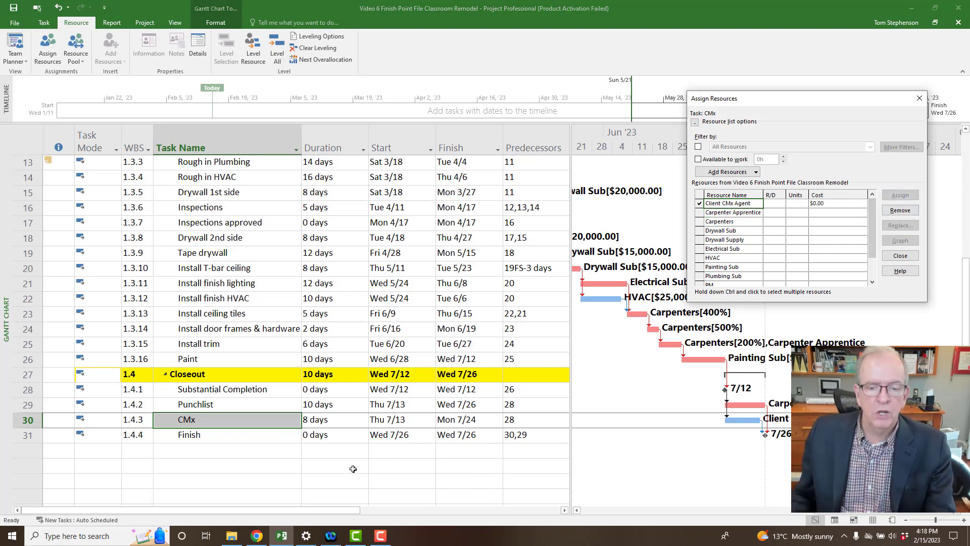
click(252, 464)
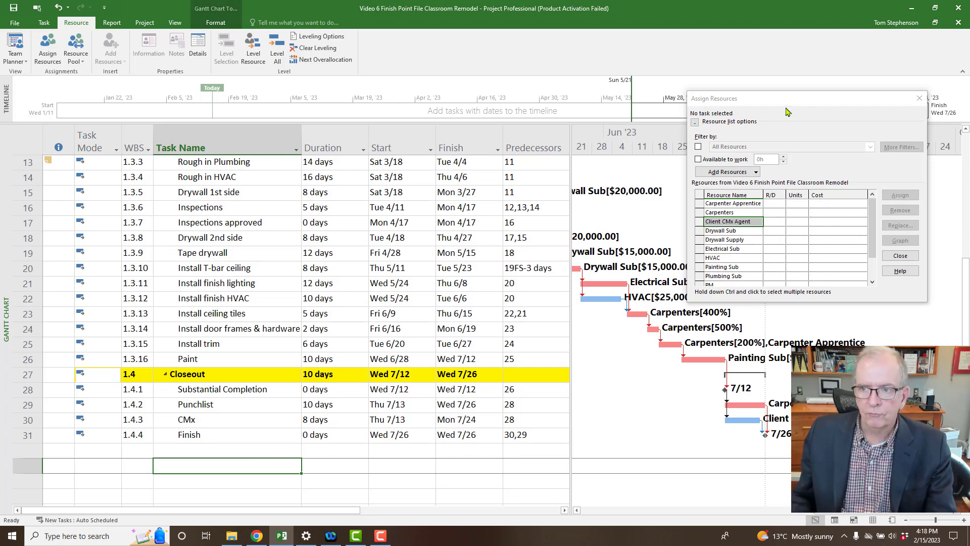
Move the assignment window aside and widen the task table to show Resource Names.
drag(789, 108, 809, 53)
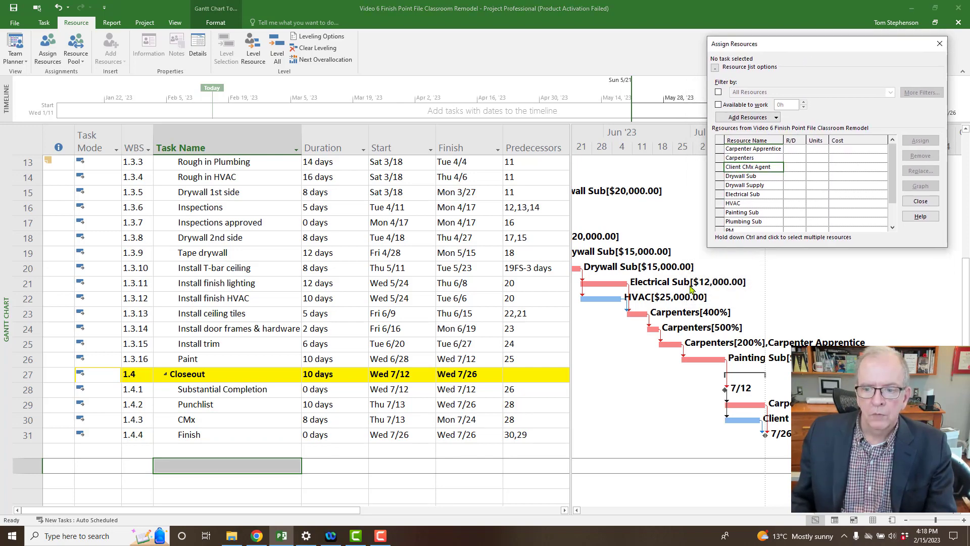
drag(856, 511, 771, 516)
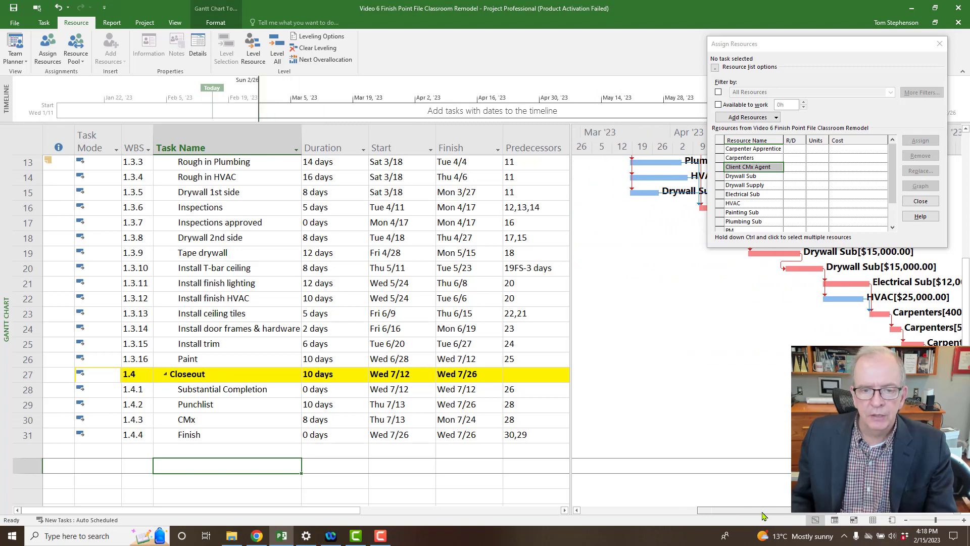
scroll(687, 346, up, 4)
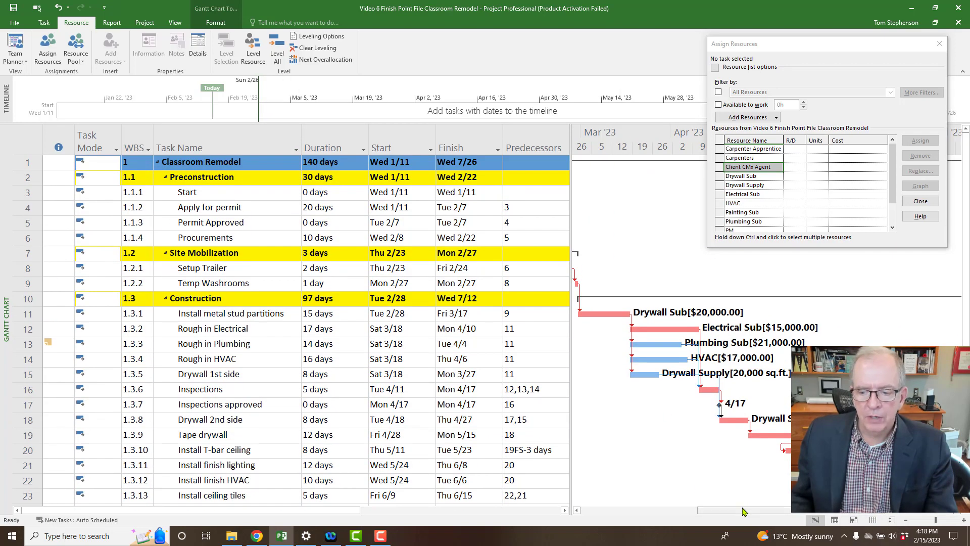
drag(736, 511, 679, 508)
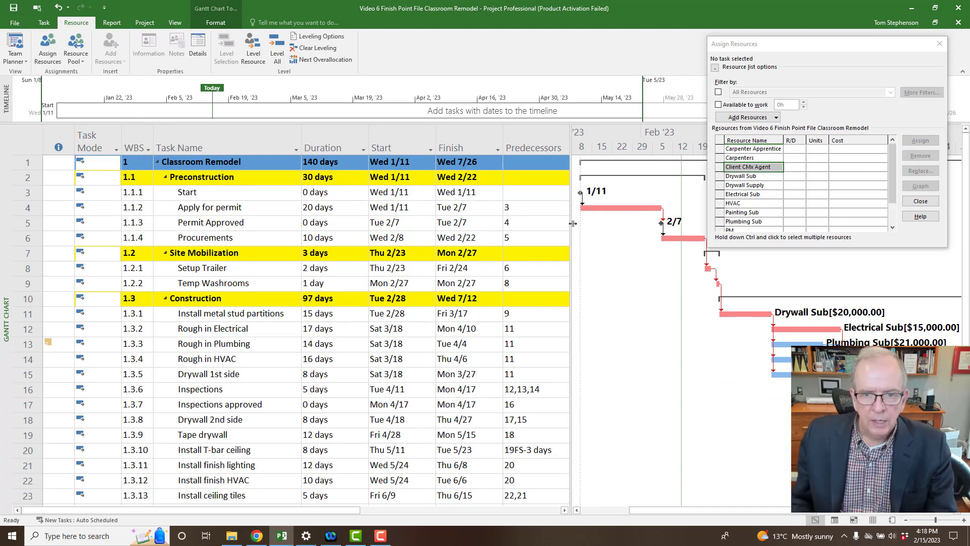
drag(571, 225, 678, 231)
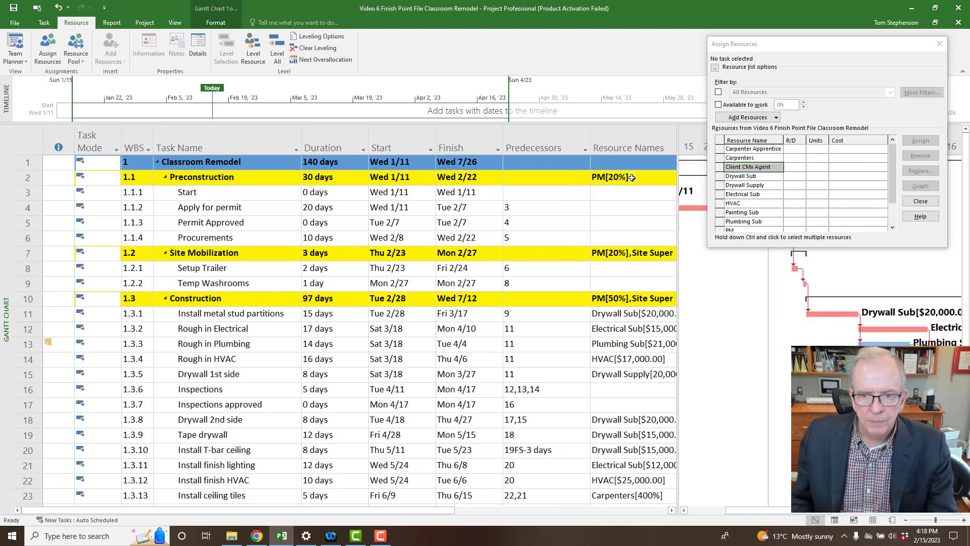
Assign PM at 20% to Preconstruction ($4,800.00) and close Assign Resources.
click(632, 178)
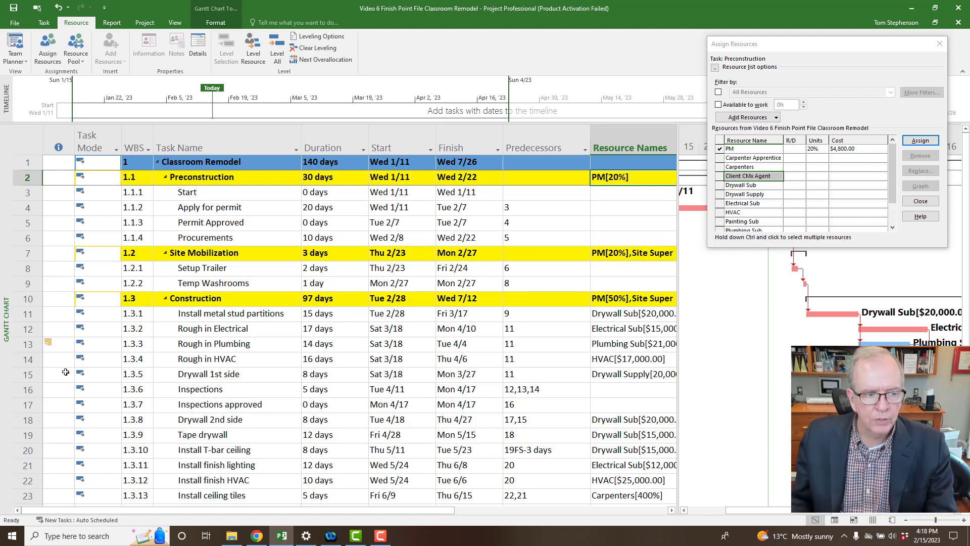
scroll(66, 372, down, 3)
scroll(66, 371, up, 2)
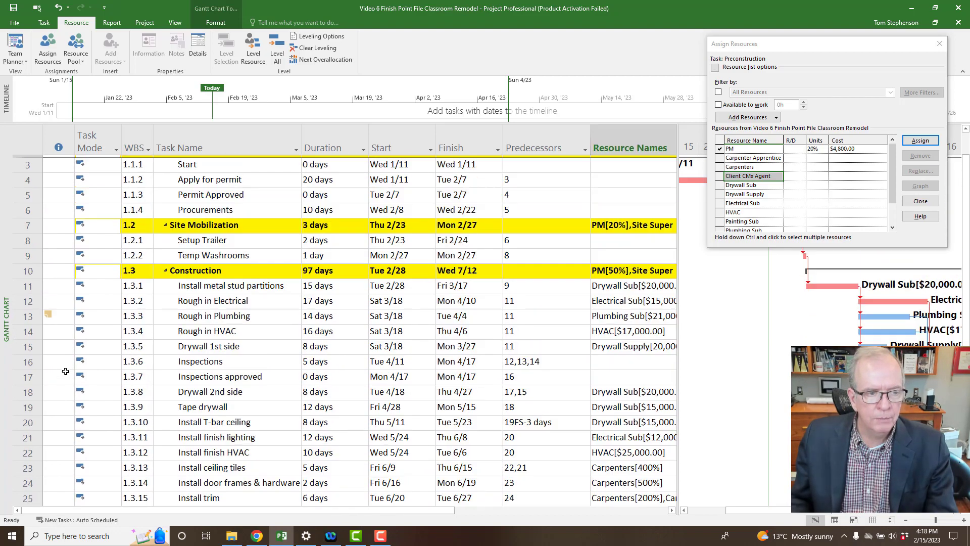
scroll(66, 371, up, 1)
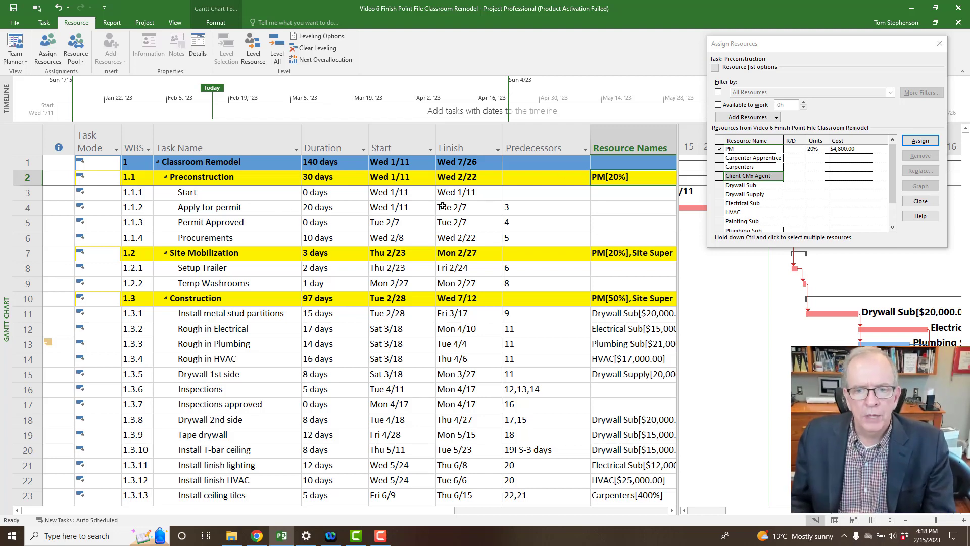
click(940, 44)
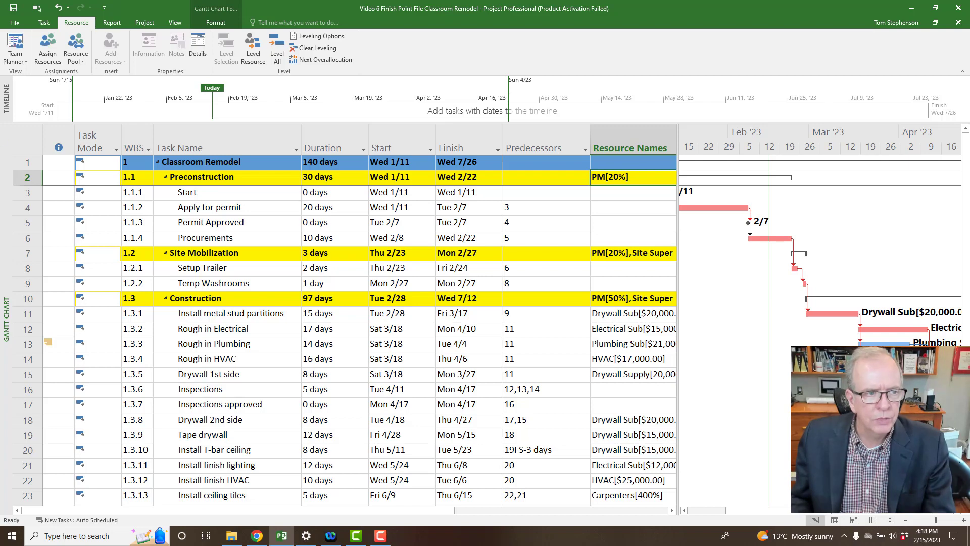
Apply the Cost table to the task sheet, showing a $354,240.00 project total cost.
click(23, 143)
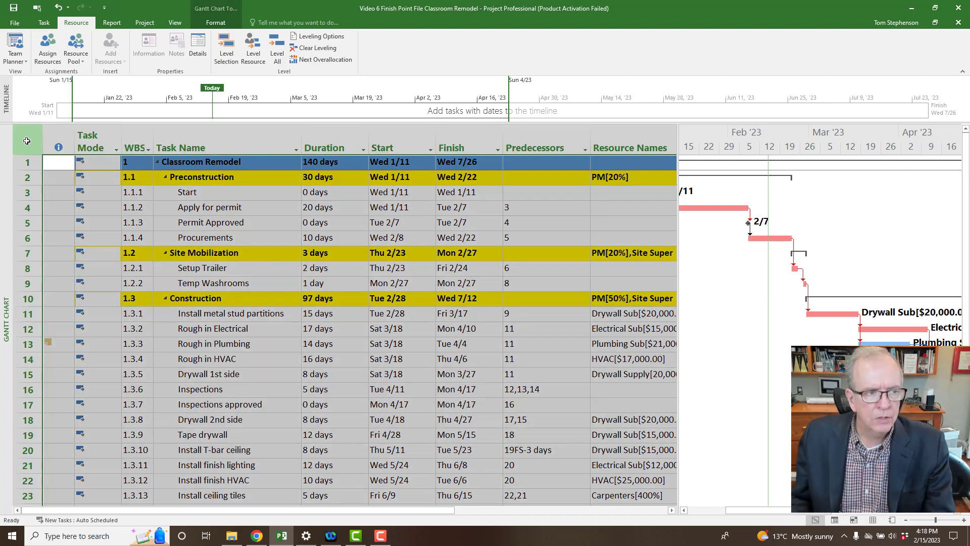
right_click(26, 143)
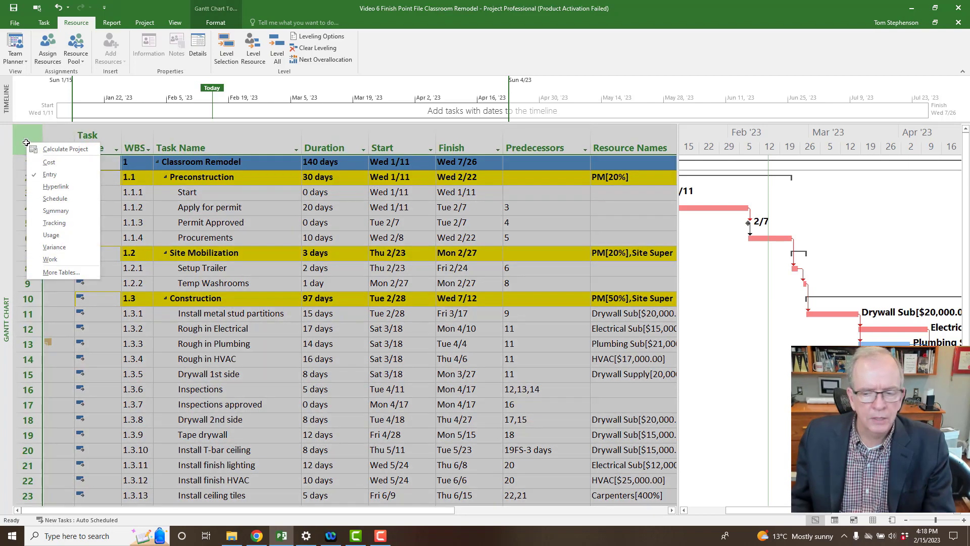
click(49, 162)
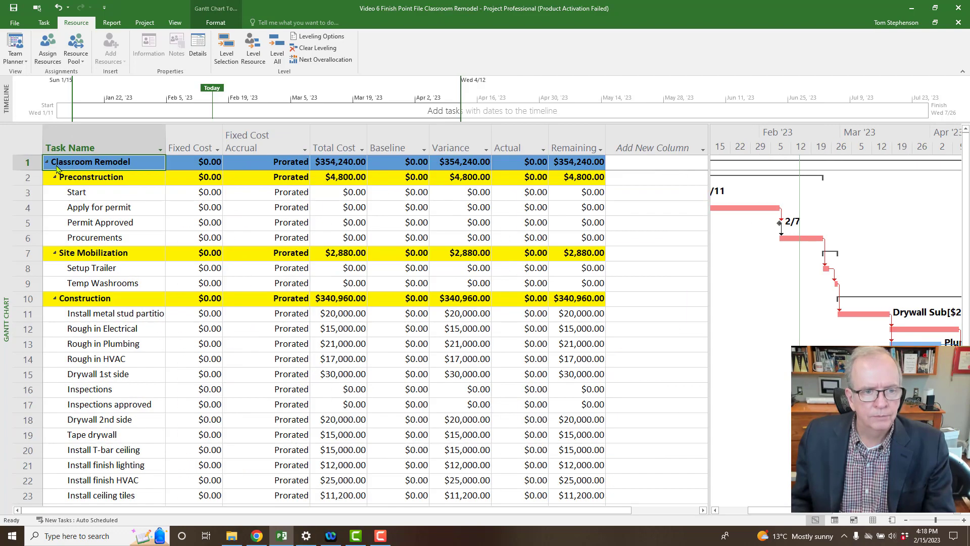
click(343, 164)
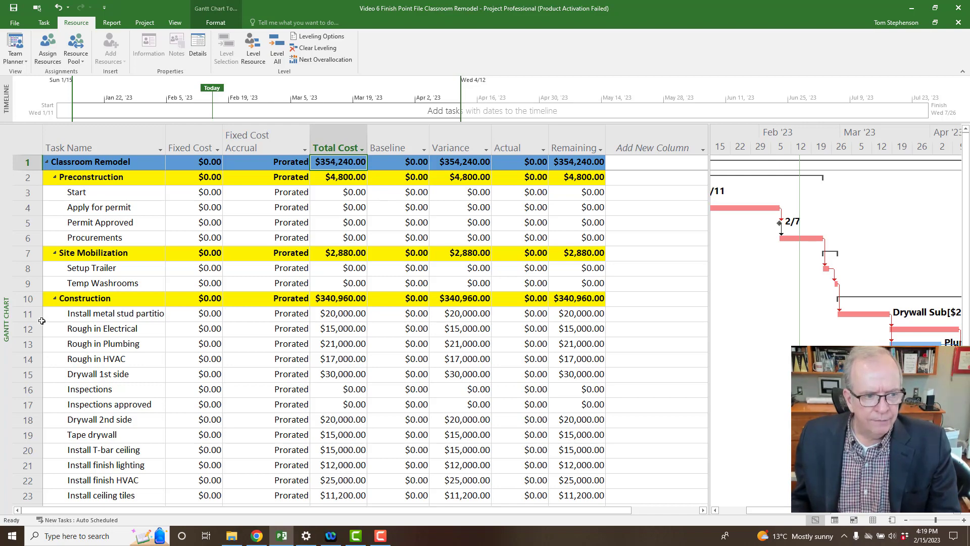
right_click(4, 325)
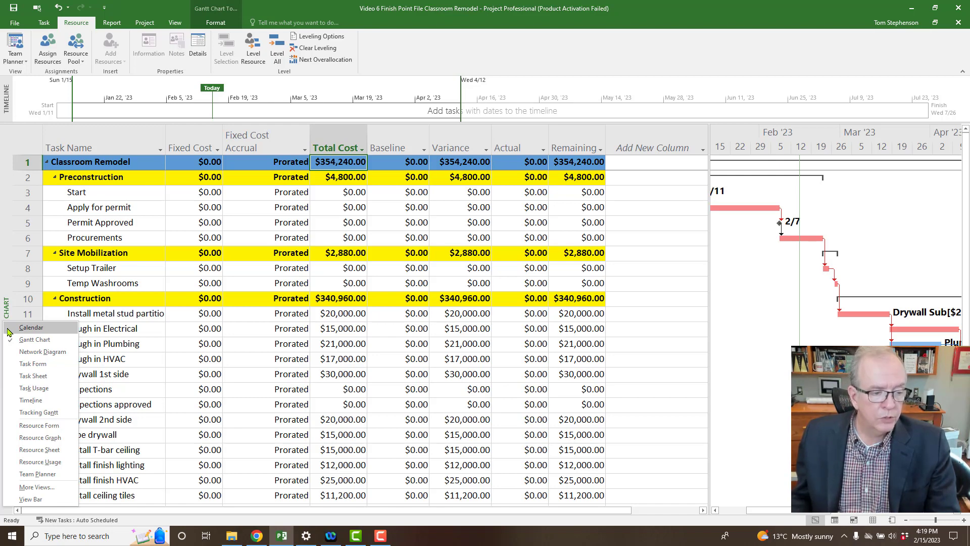
Switch to Resource Usage and step through the Unassigned tasks from Start to Substantial Completion.
click(36, 463)
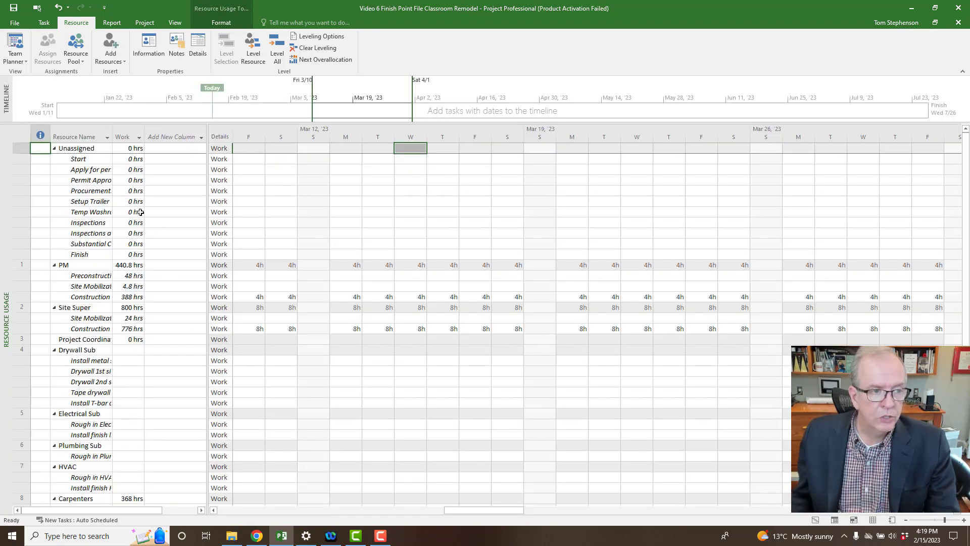
click(96, 161)
click(98, 170)
click(96, 180)
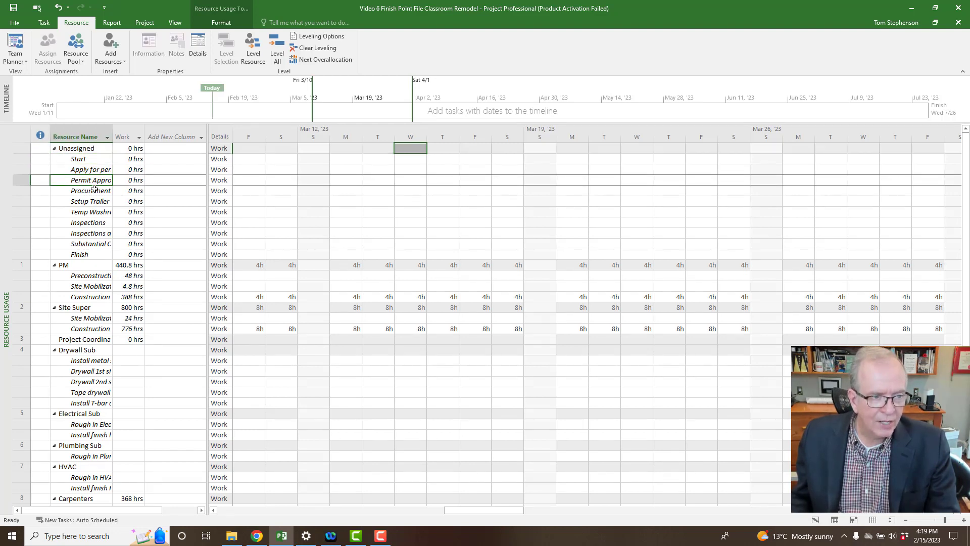
click(94, 190)
click(95, 201)
click(91, 213)
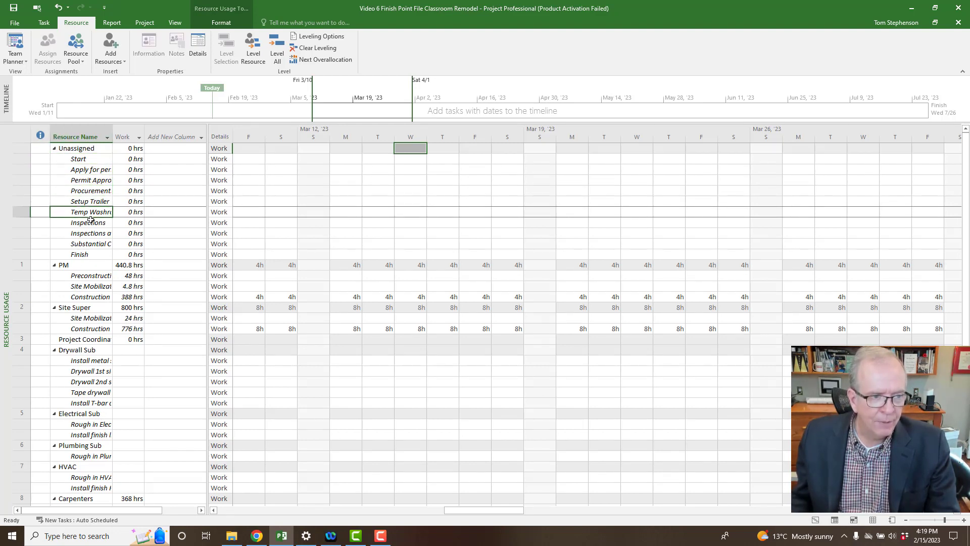
click(90, 224)
click(89, 235)
click(88, 245)
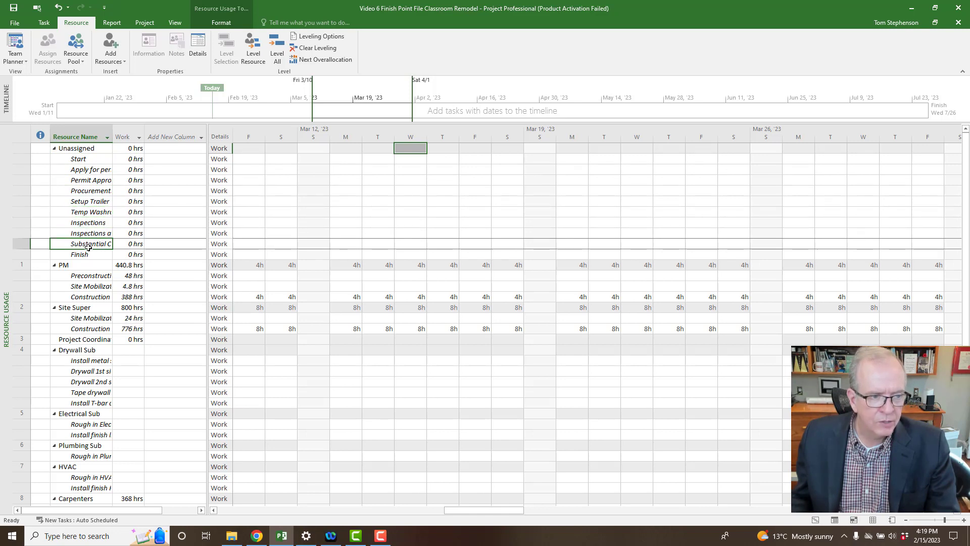
Widen the Resource Name column and review PM (440.8 hrs) and Site Super (800 hrs) assignments.
drag(113, 137, 170, 138)
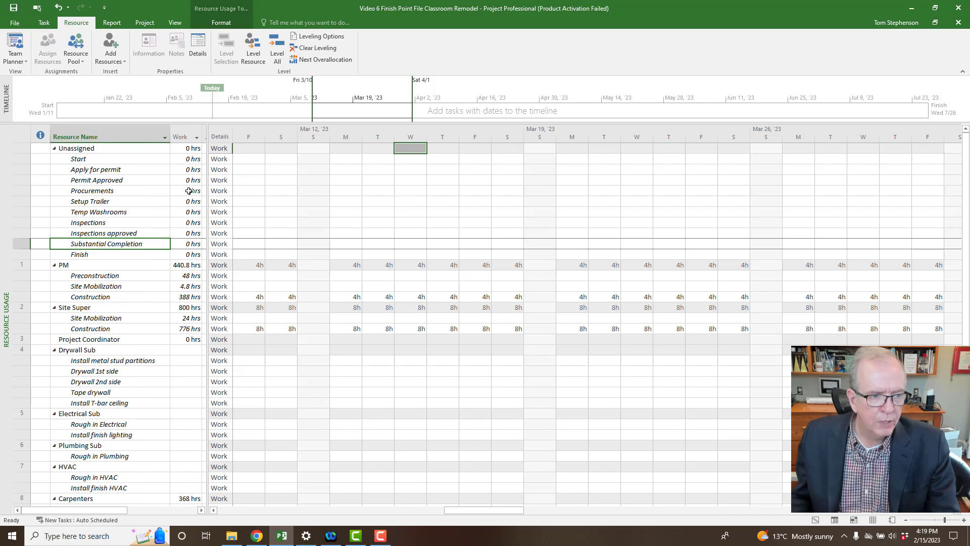
mouse_move(207, 181)
mouse_down()
mouse_move(333, 184)
mouse_move(206, 181)
mouse_up()
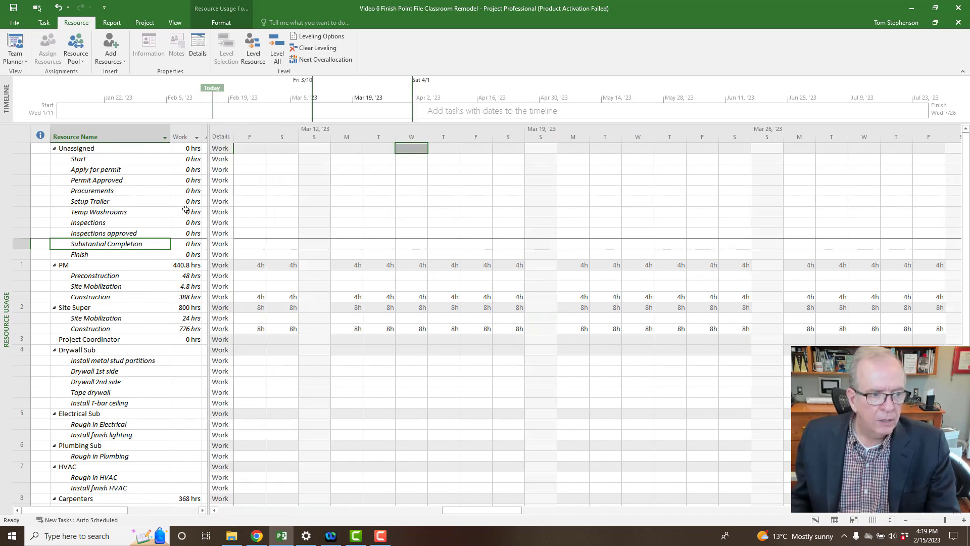
click(87, 275)
click(87, 287)
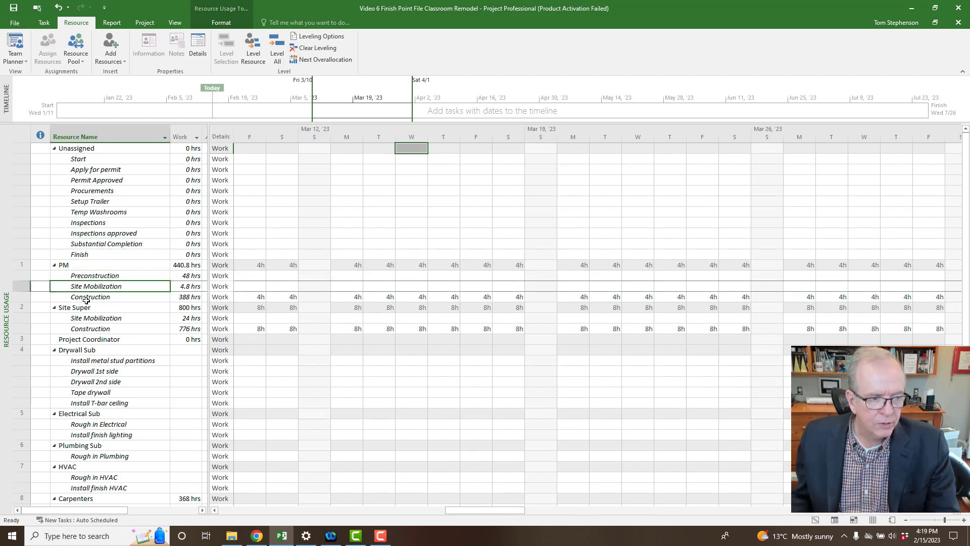
click(87, 298)
click(88, 319)
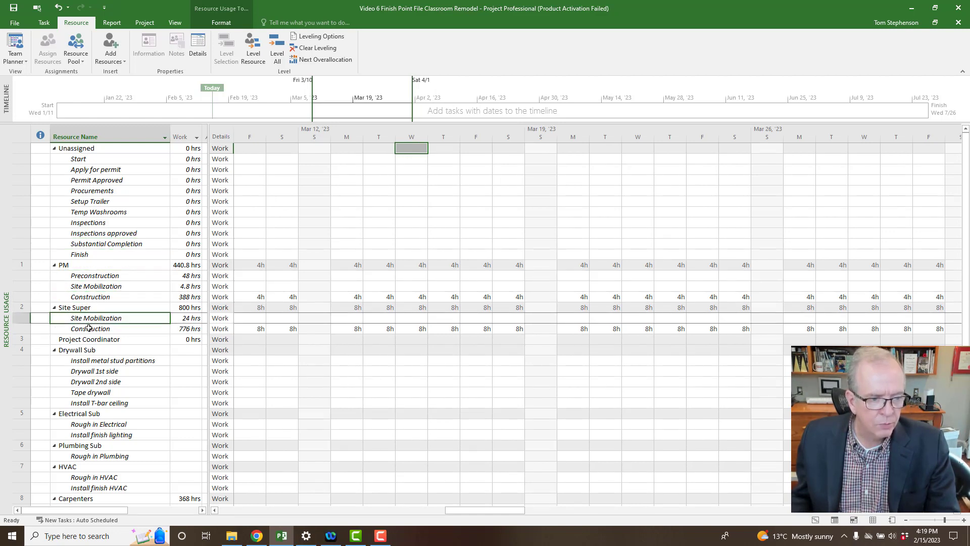
click(89, 329)
click(196, 309)
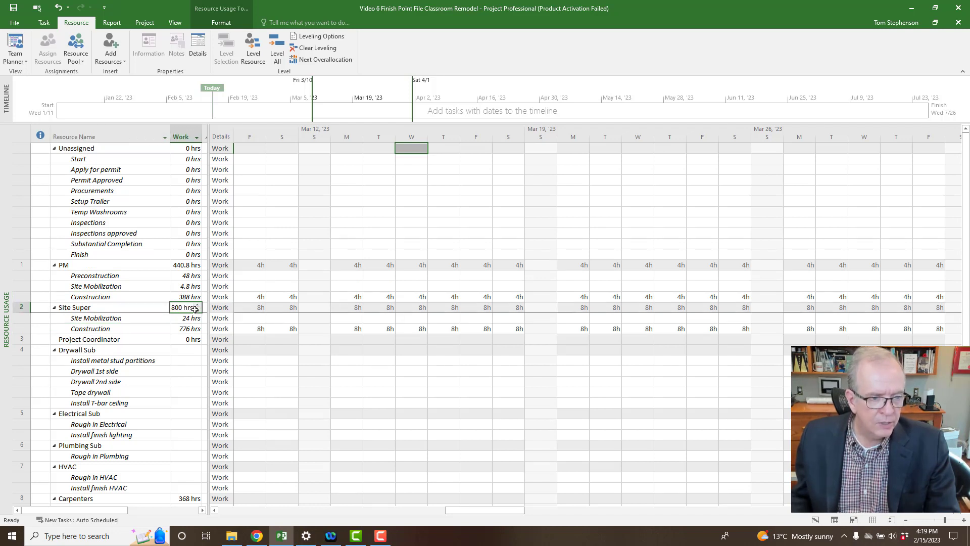
click(190, 264)
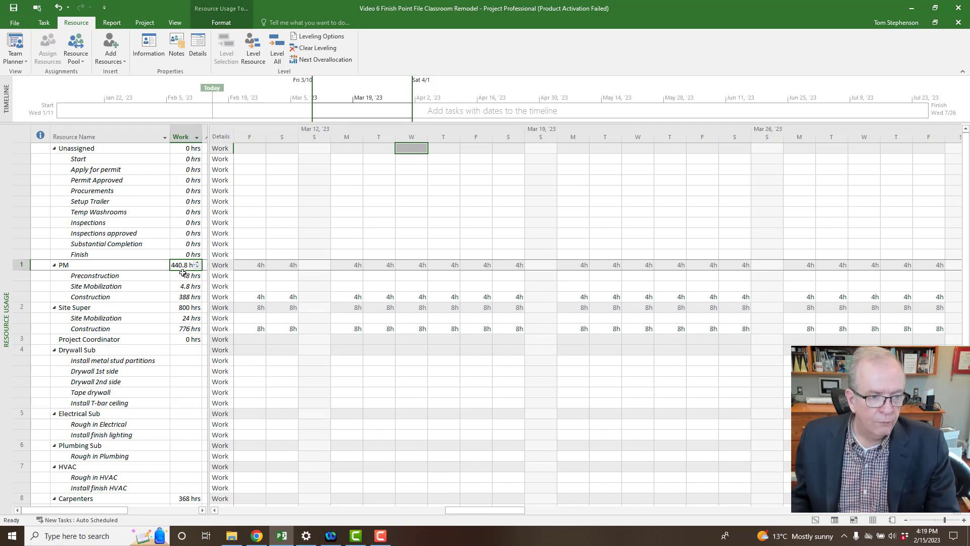
Scroll down past Drywall Sub to check the Carpenters' 368 hrs work total.
scroll(139, 299, down, 2)
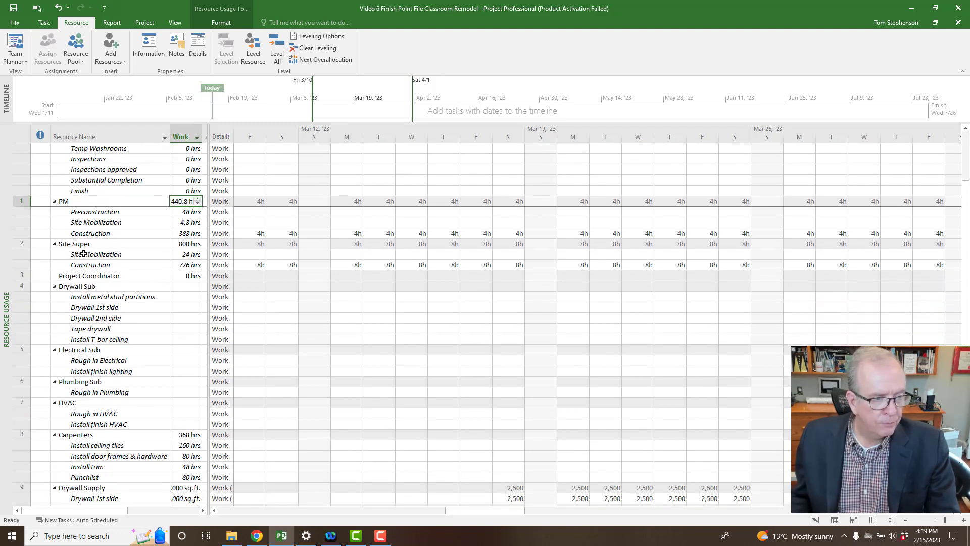
click(96, 287)
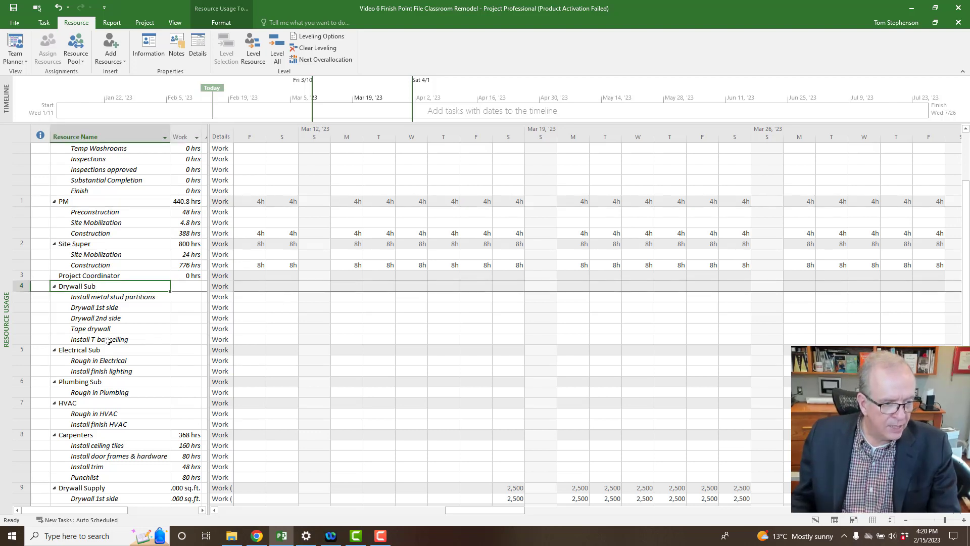
scroll(108, 342, down, 2)
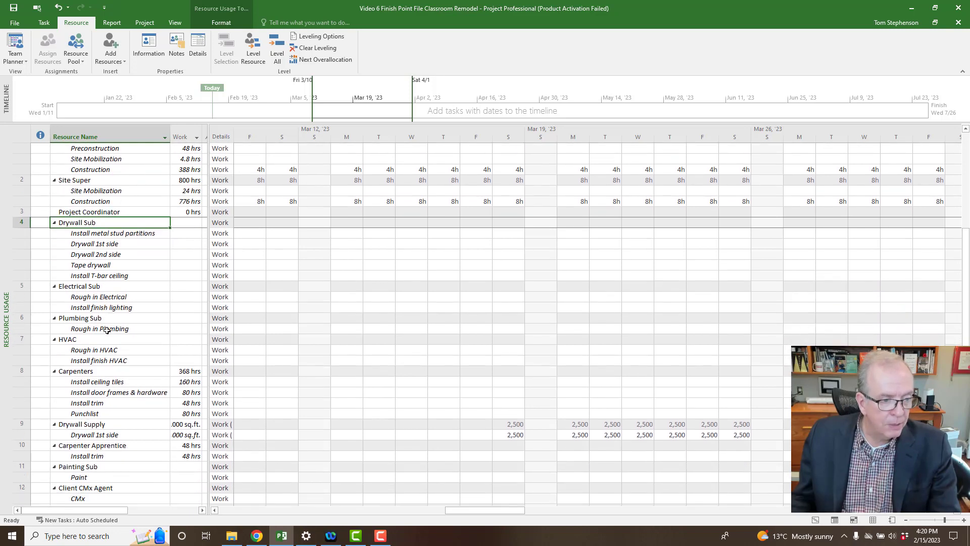
scroll(106, 339, down, 1)
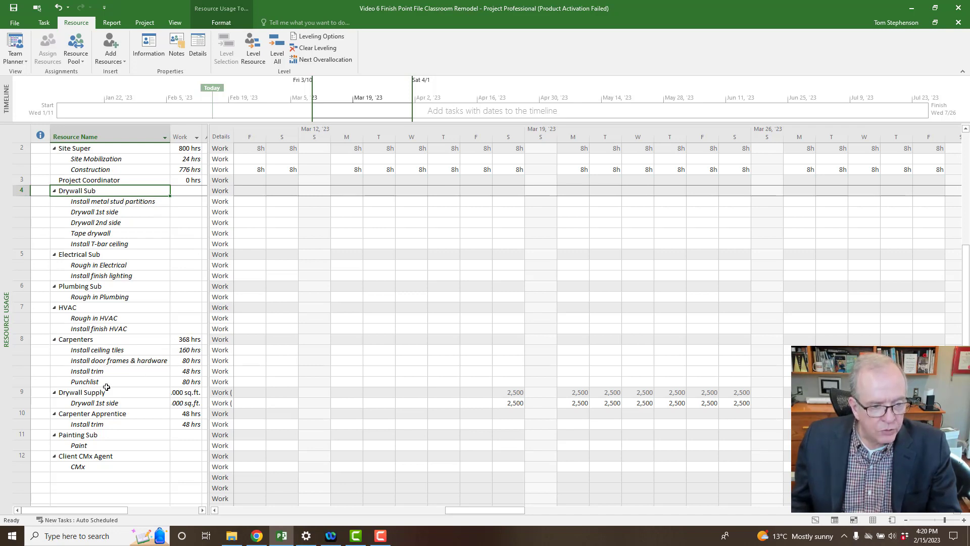
click(189, 339)
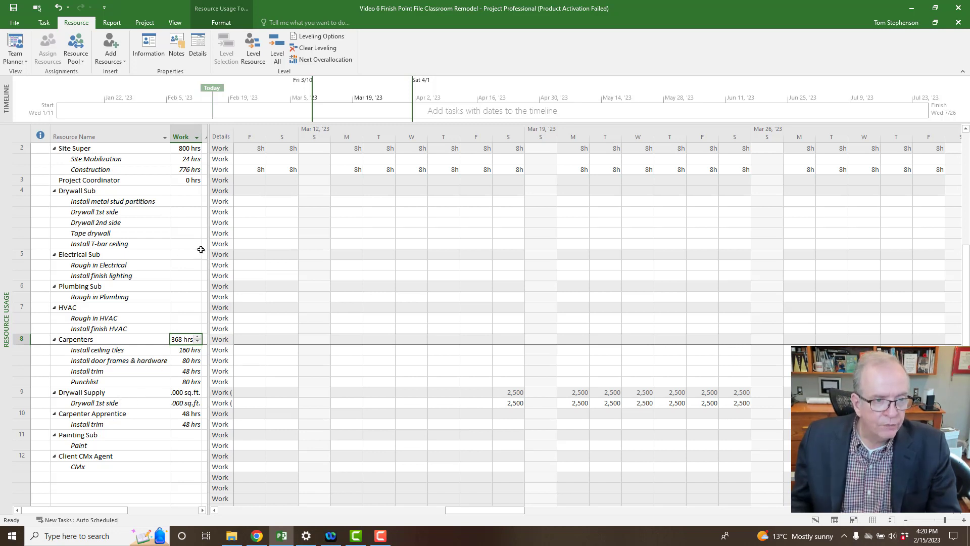
Widen the table and Work column so Drywall Supply's 20,000 sq.ft. shows in full.
drag(209, 265, 251, 264)
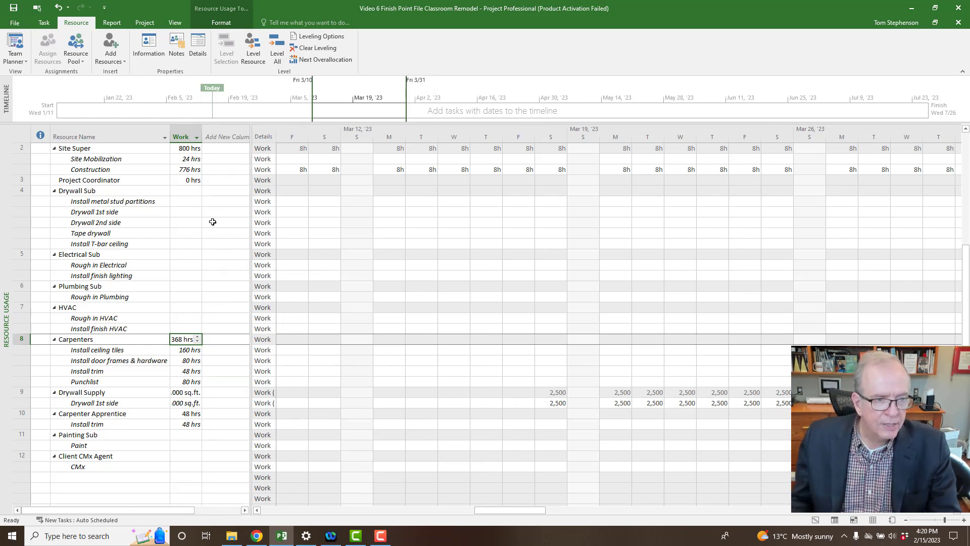
drag(202, 138, 208, 192)
drag(207, 139, 223, 157)
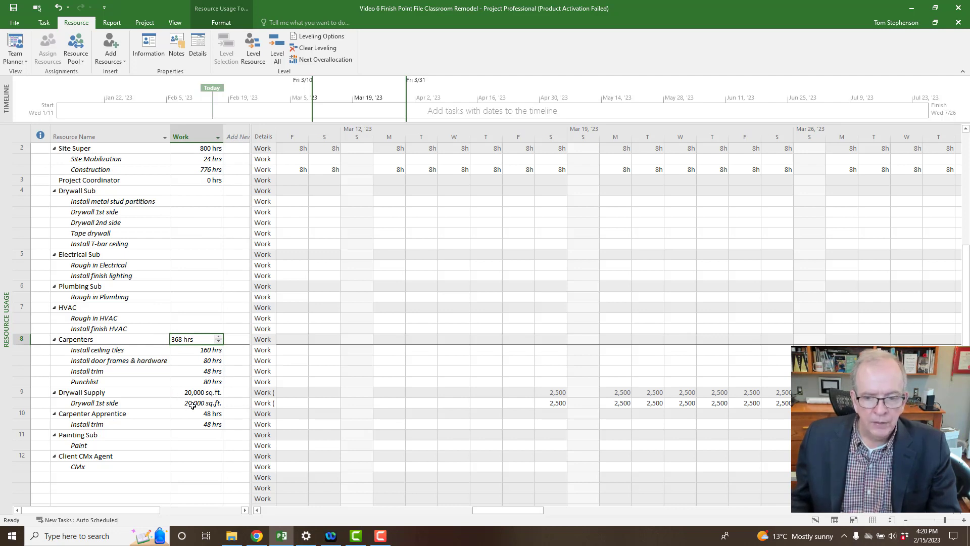
click(99, 405)
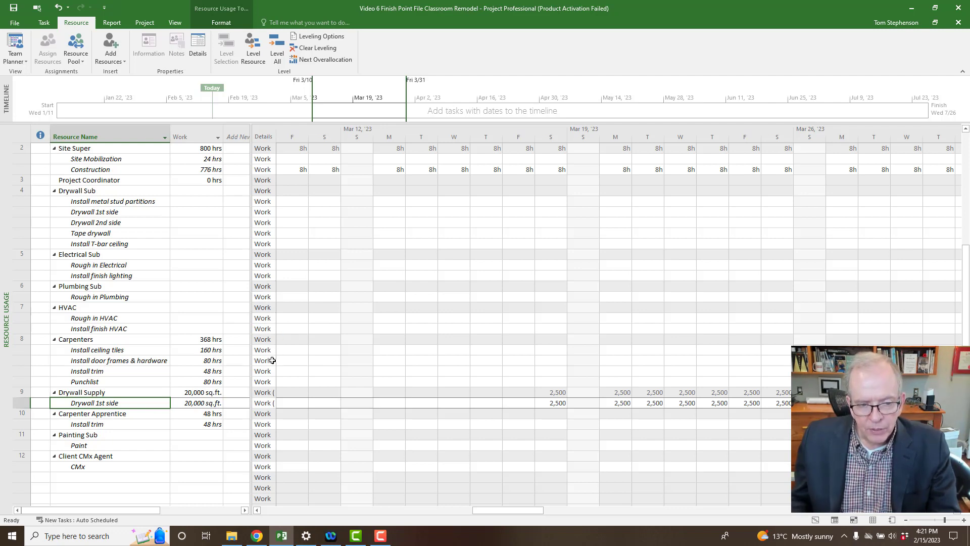
right_click(265, 318)
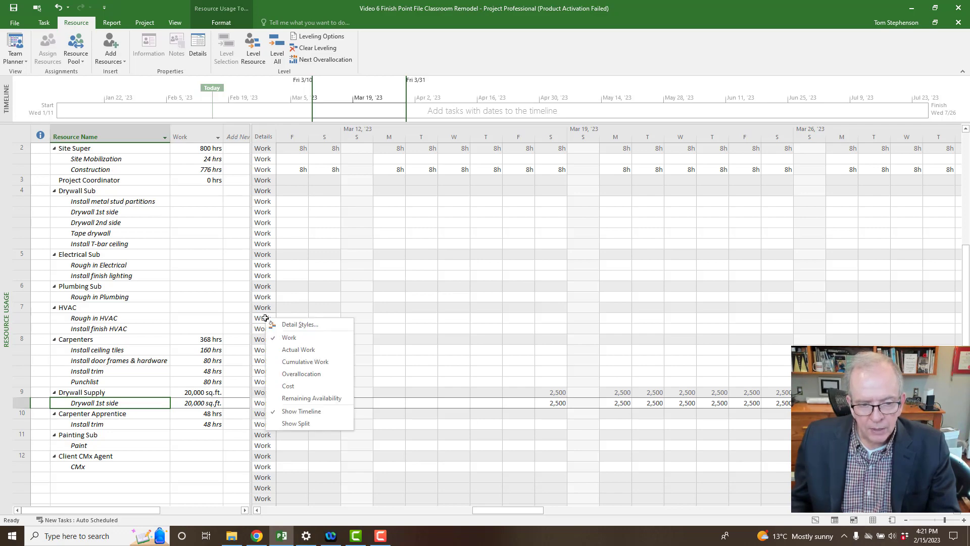
Add Cost rows under Work in the timescale, showing Site Super at $800.00 per day.
click(276, 389)
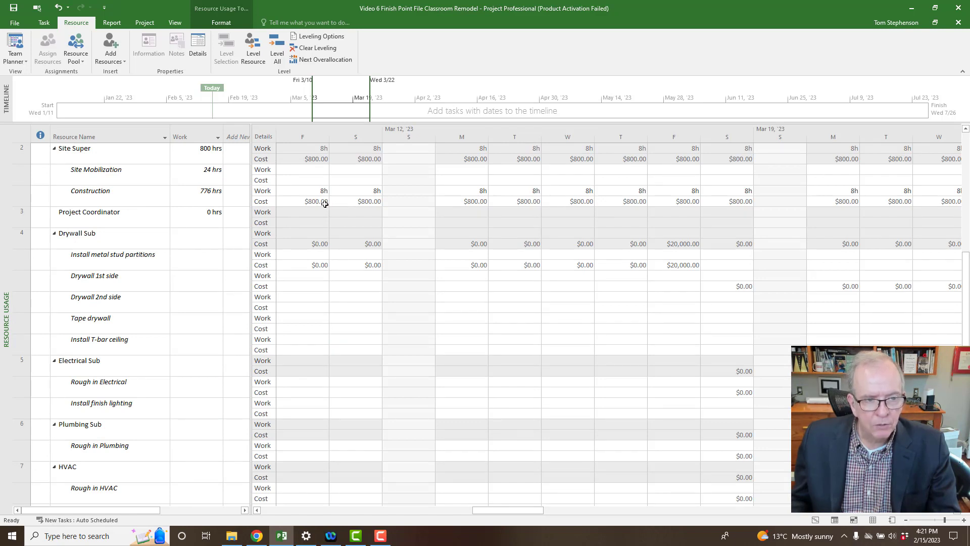
click(350, 204)
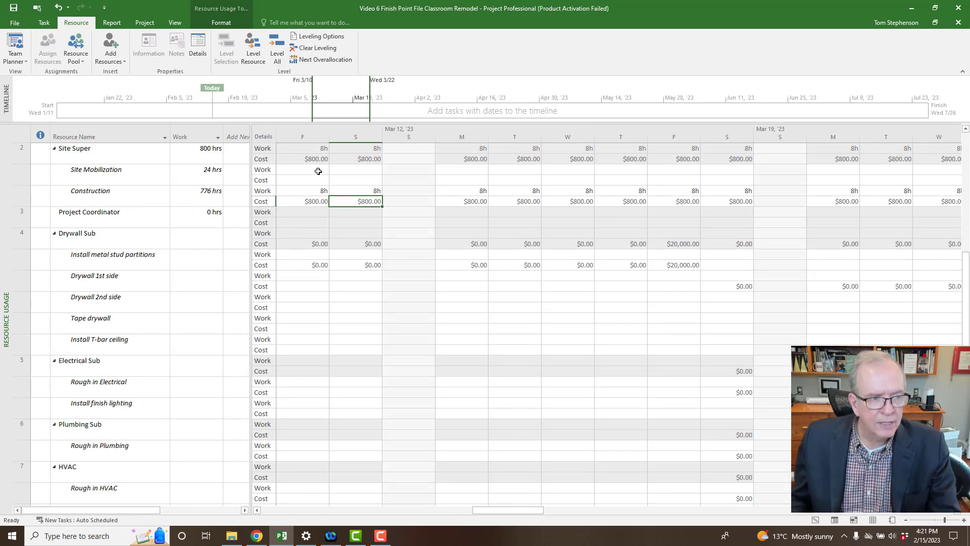
scroll(361, 209, up, 2)
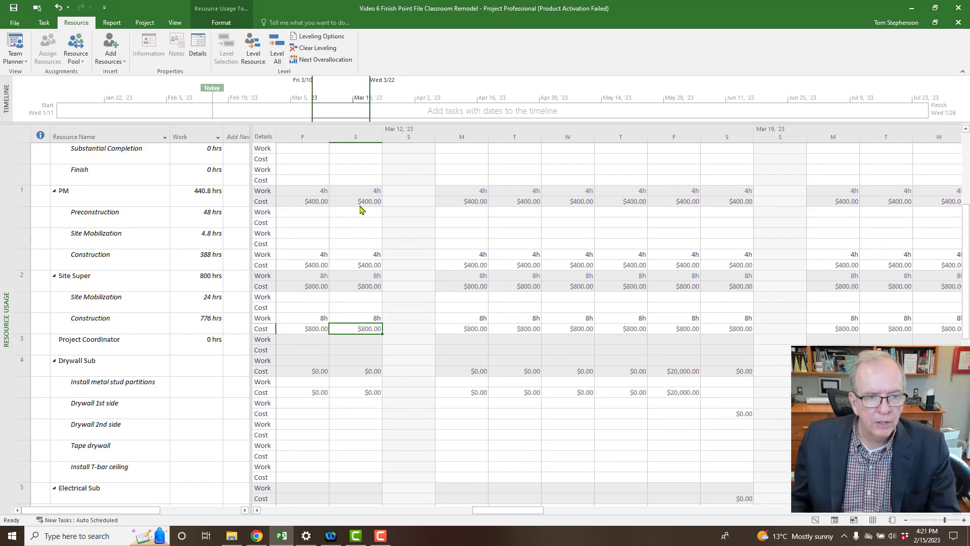
scroll(360, 206, up, 3)
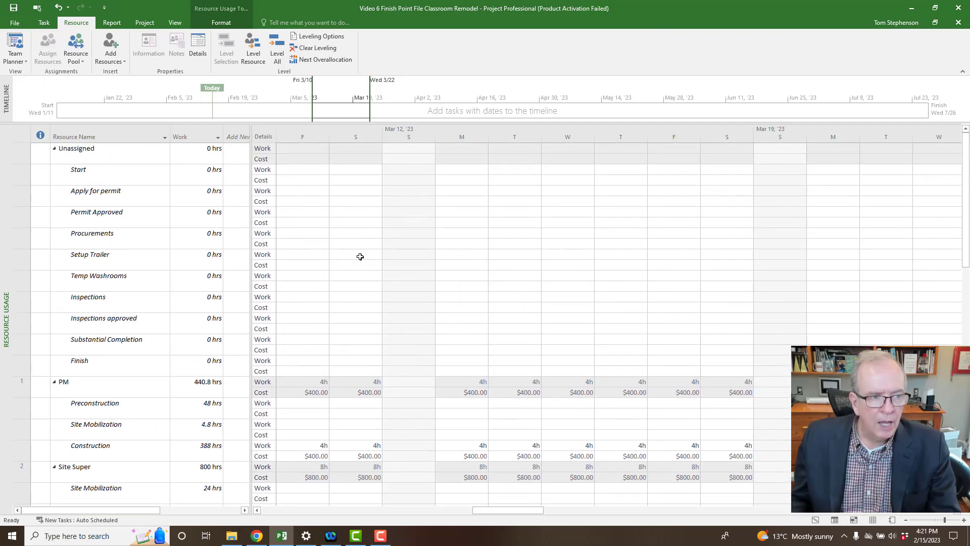
scroll(361, 257, down, 3)
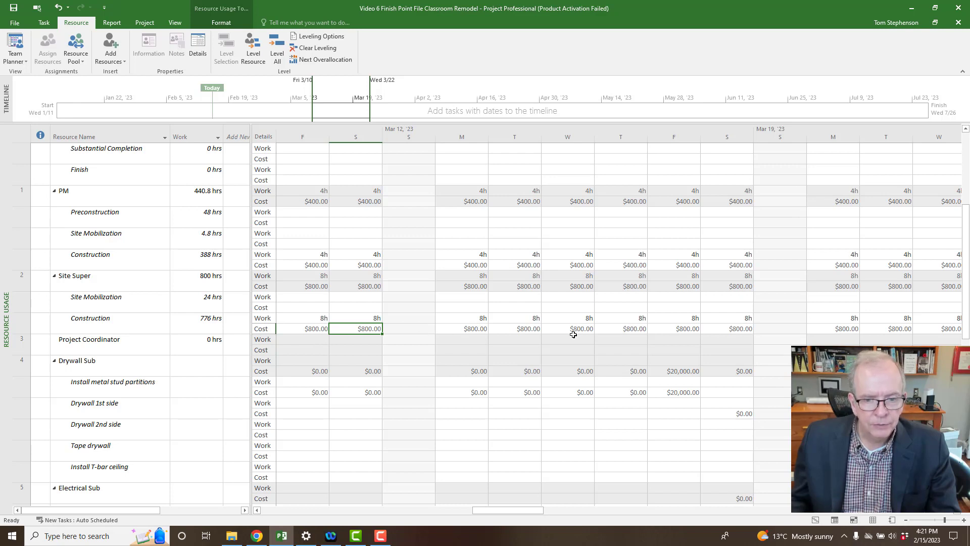
click(121, 384)
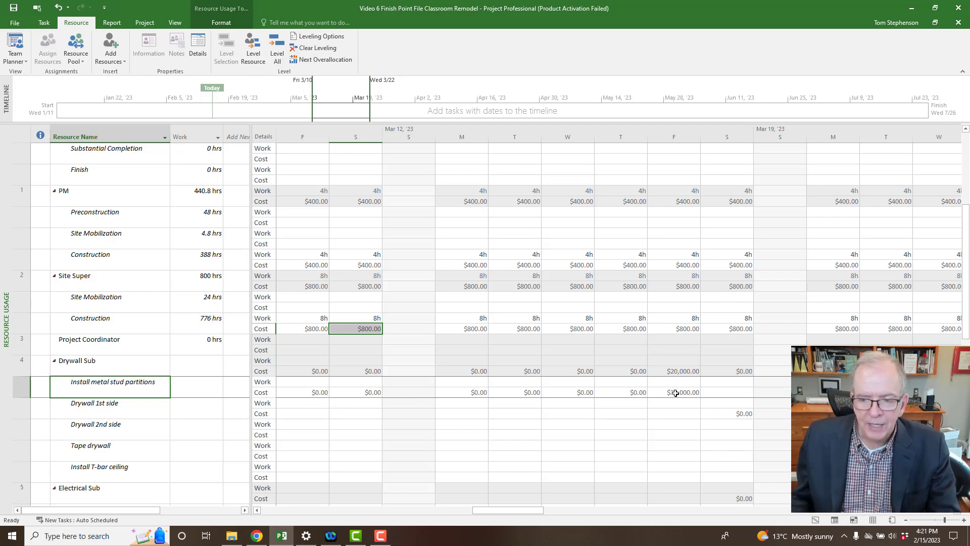
scroll(680, 400, down, 1)
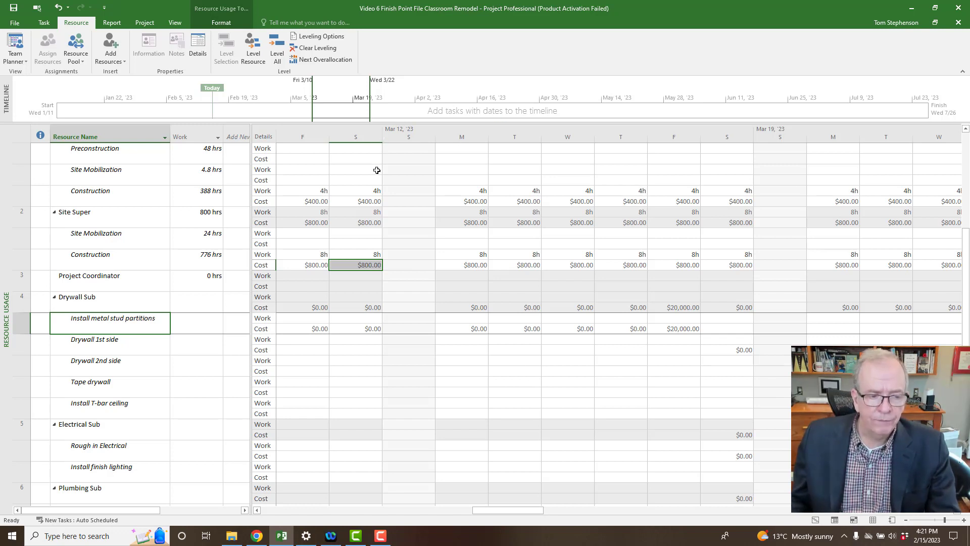
right_click(5, 326)
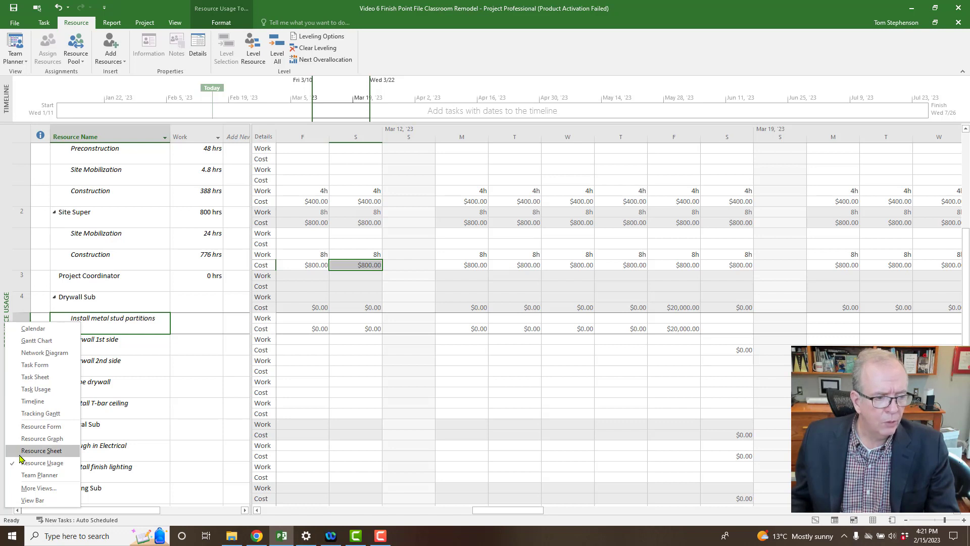
Switch to Task Usage and check Construction's assignments: PM 388 hrs, Site Super 776 hrs.
click(30, 390)
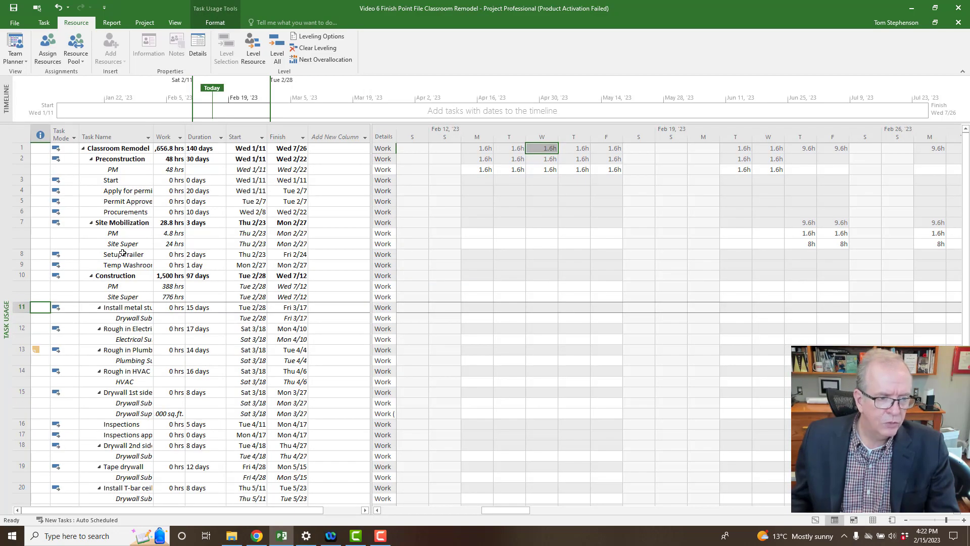
scroll(132, 417, down, 1)
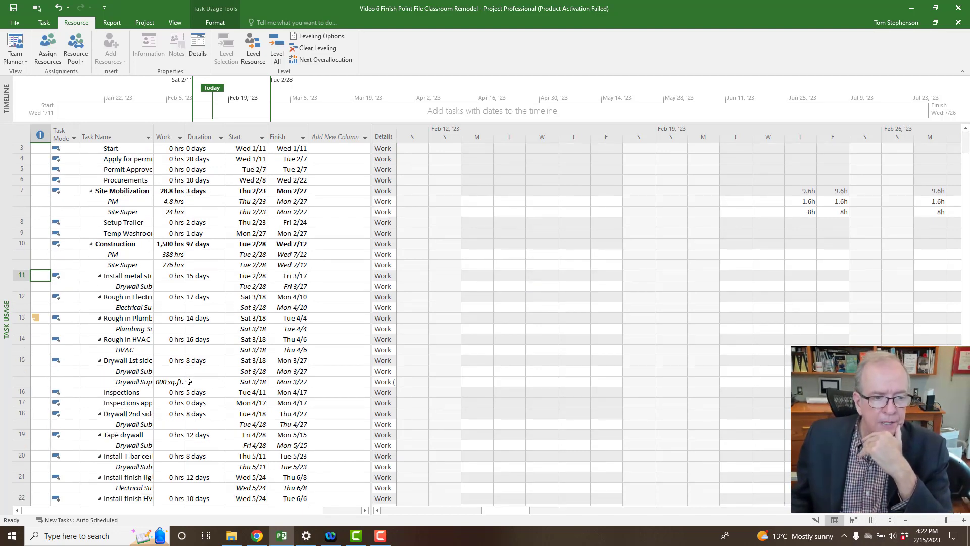
click(202, 360)
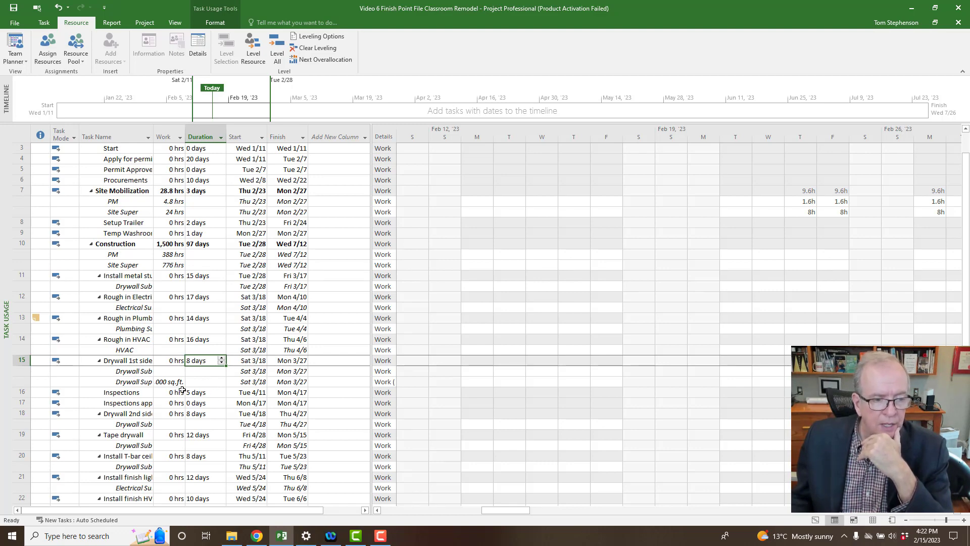
click(167, 254)
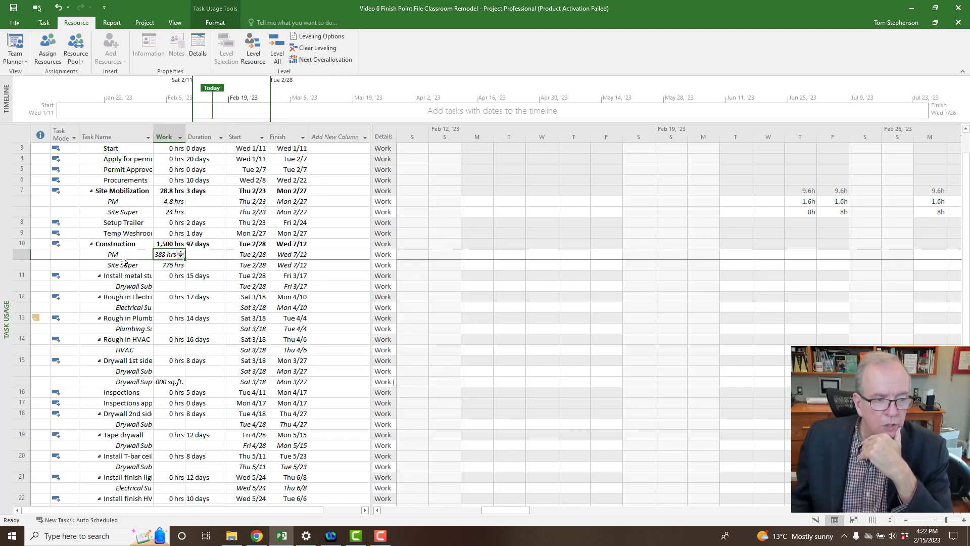
click(172, 266)
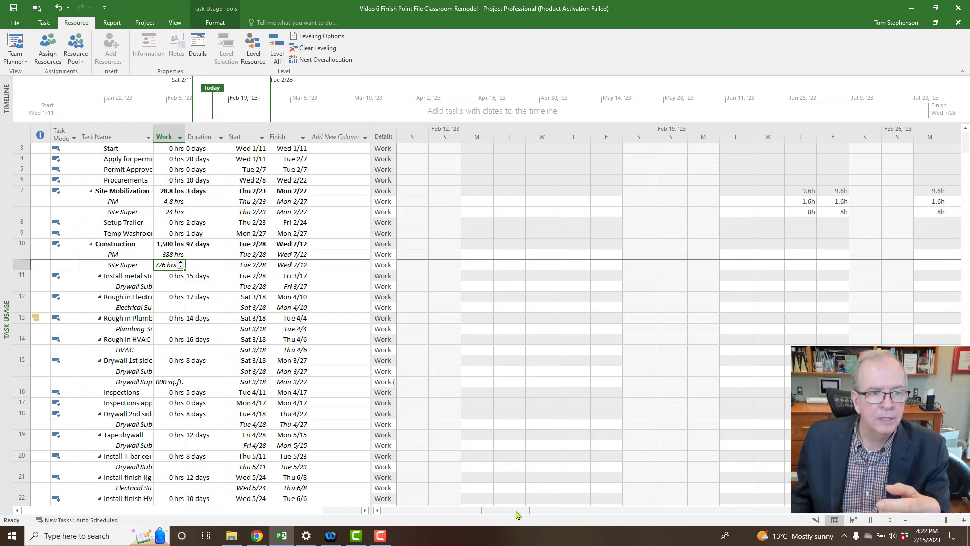
Scroll the timescale to late February to inspect PM's 1.6h and Site Mobilization's 9.6h daily.
drag(519, 512, 554, 515)
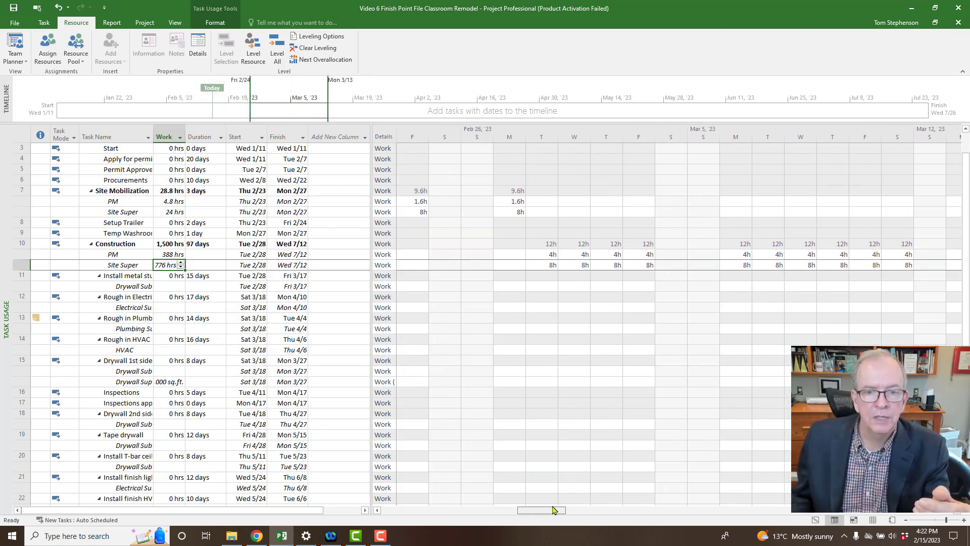
click(521, 201)
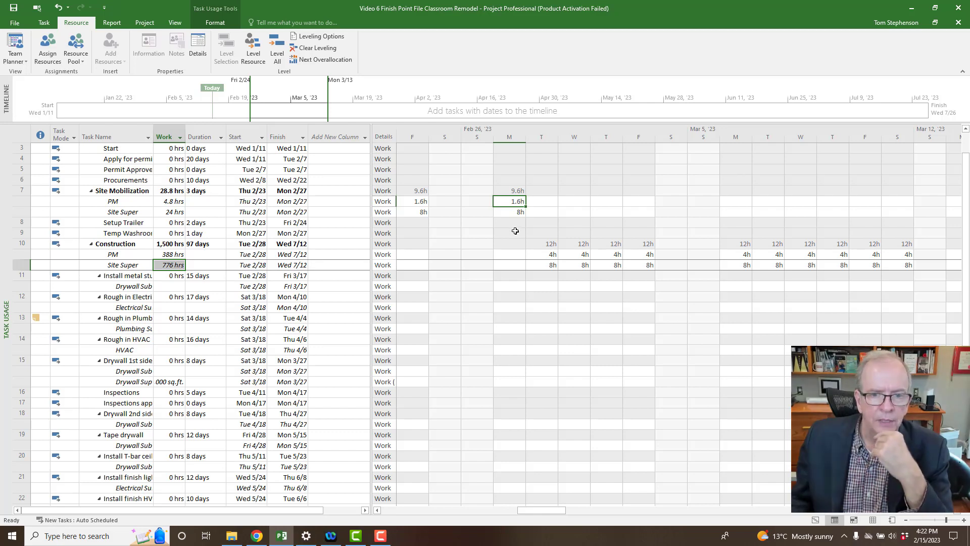
click(519, 188)
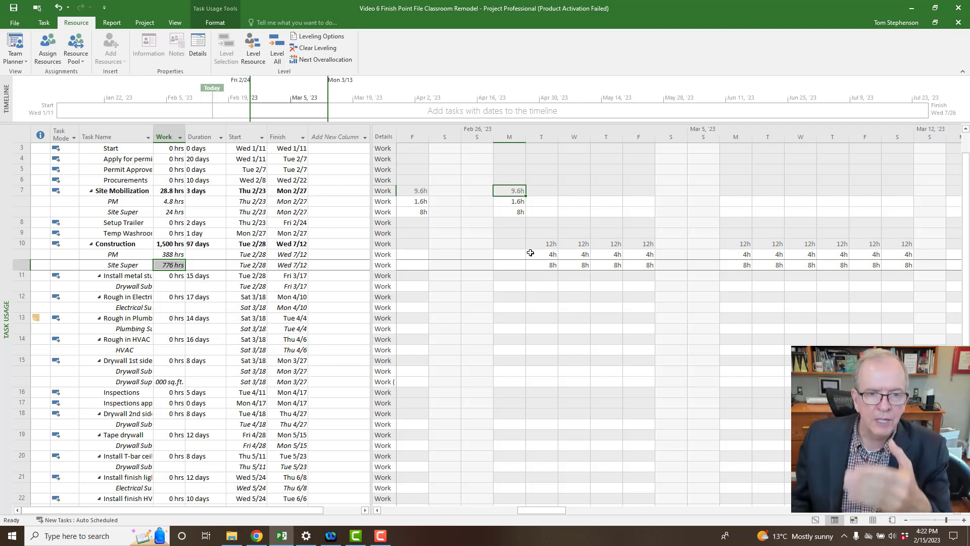
Briefly add daily Cost detail rows beneath the work rows in the usage grid, then remove them.
right_click(387, 246)
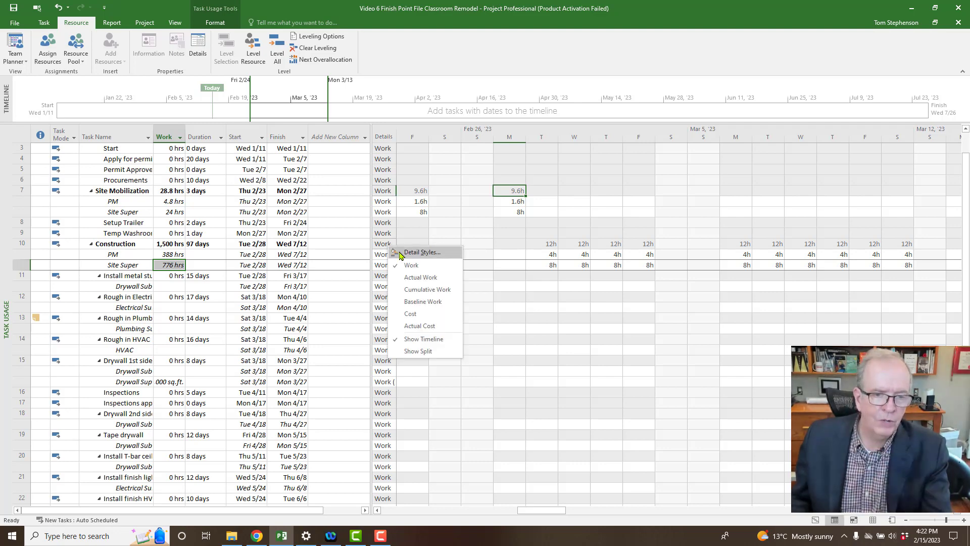
click(414, 316)
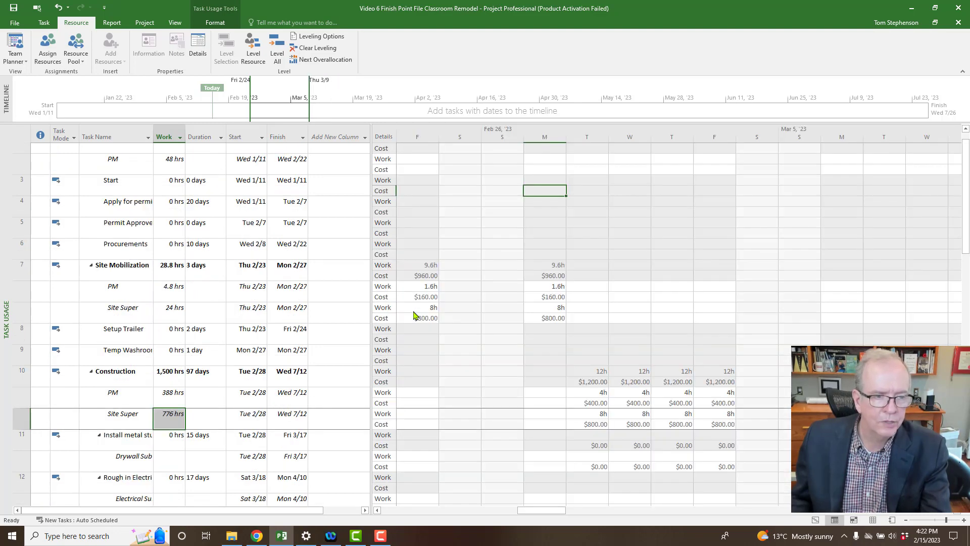
right_click(380, 299)
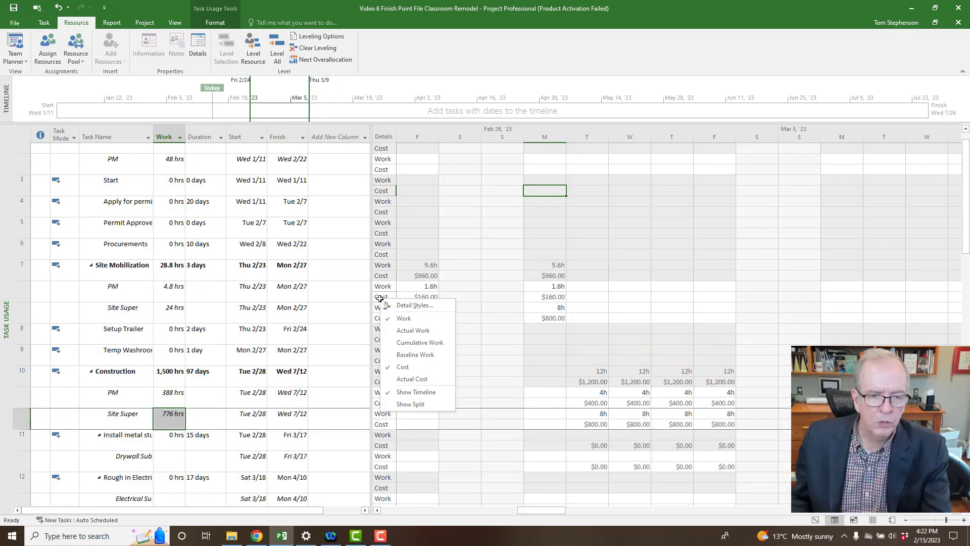
click(402, 366)
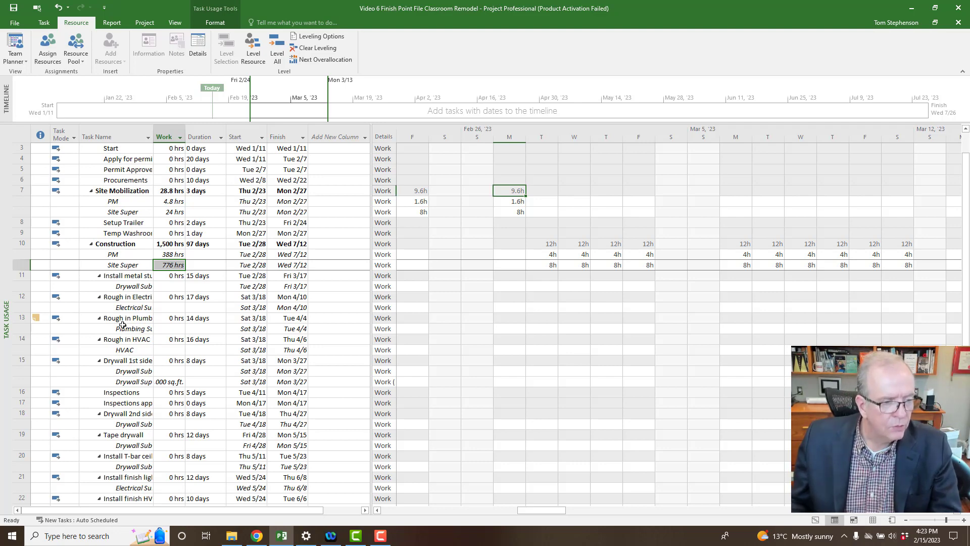
right_click(7, 313)
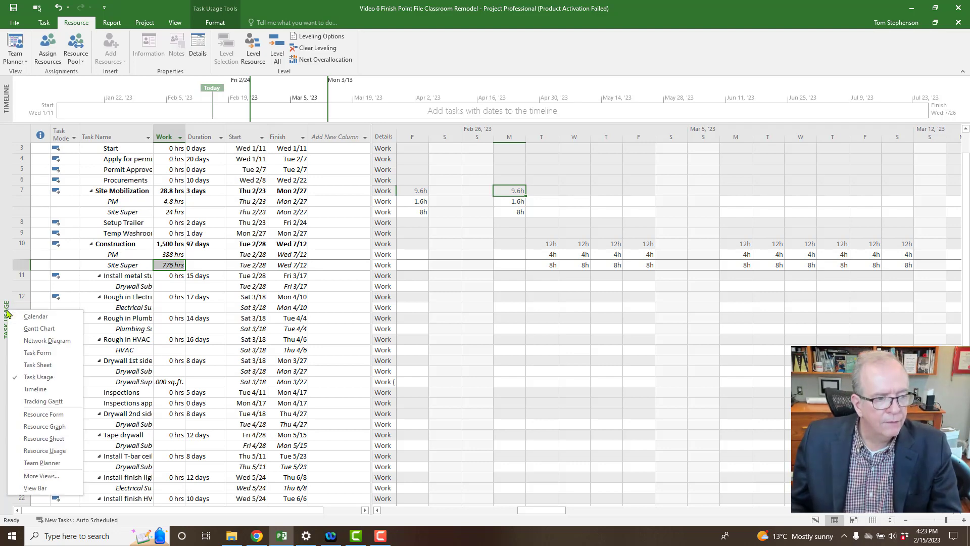
Return to the Gantt Chart and apply the Usage table, showing Construction at 1,500 hrs.
click(38, 328)
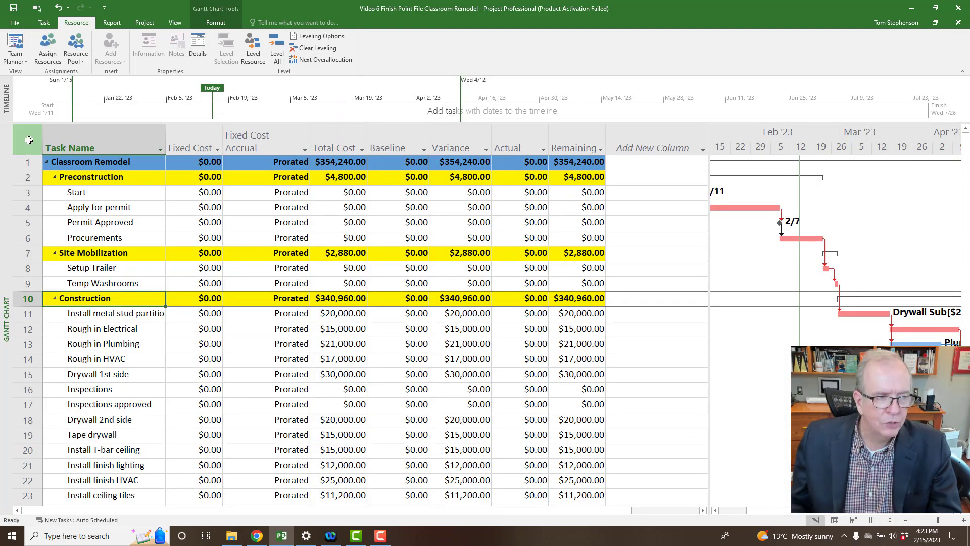
click(30, 140)
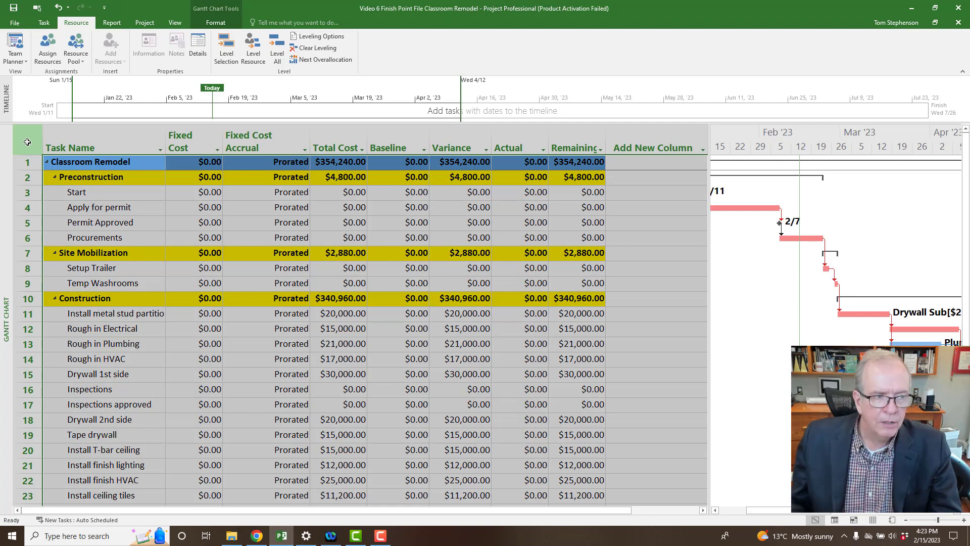
right_click(28, 142)
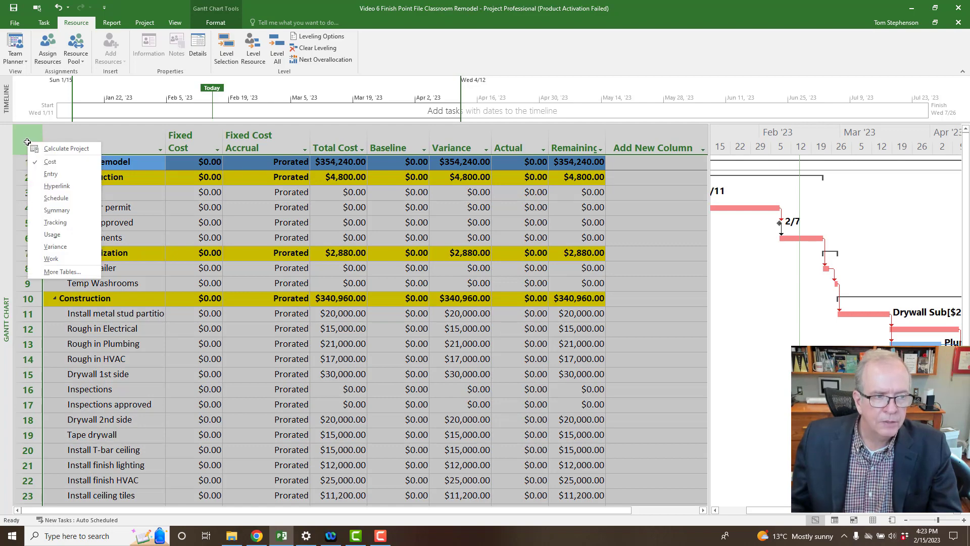
click(50, 234)
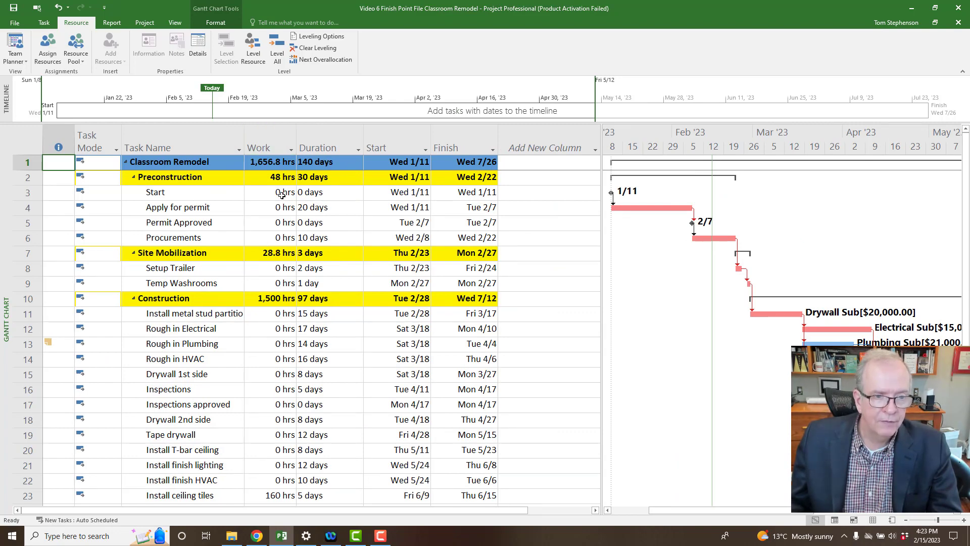
scroll(279, 316, down, 2)
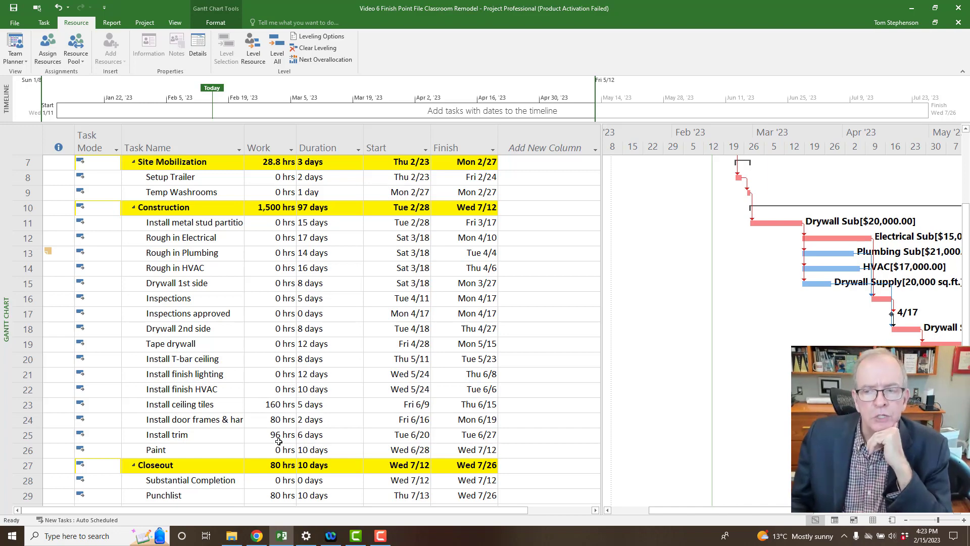
scroll(278, 442, down, 2)
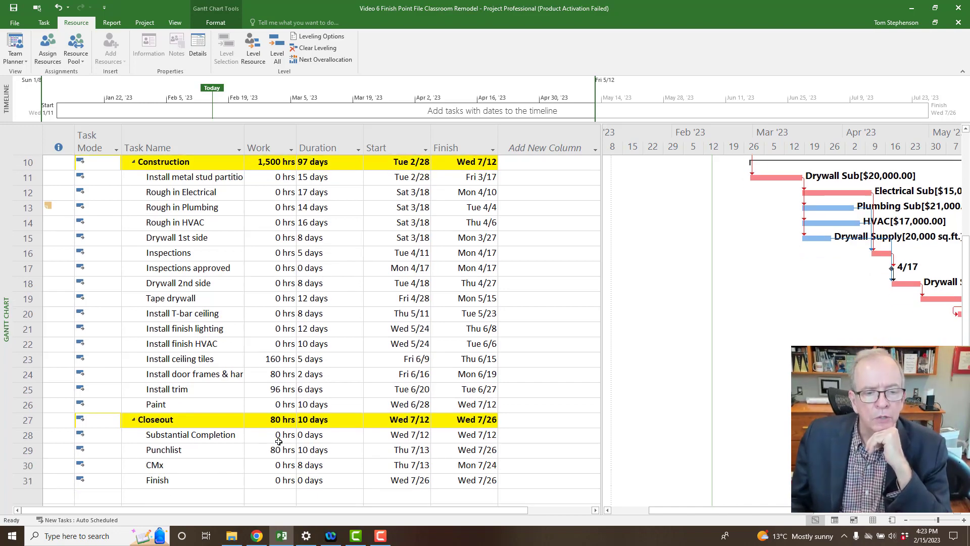
scroll(279, 441, up, 1)
scroll(279, 441, up, 1)
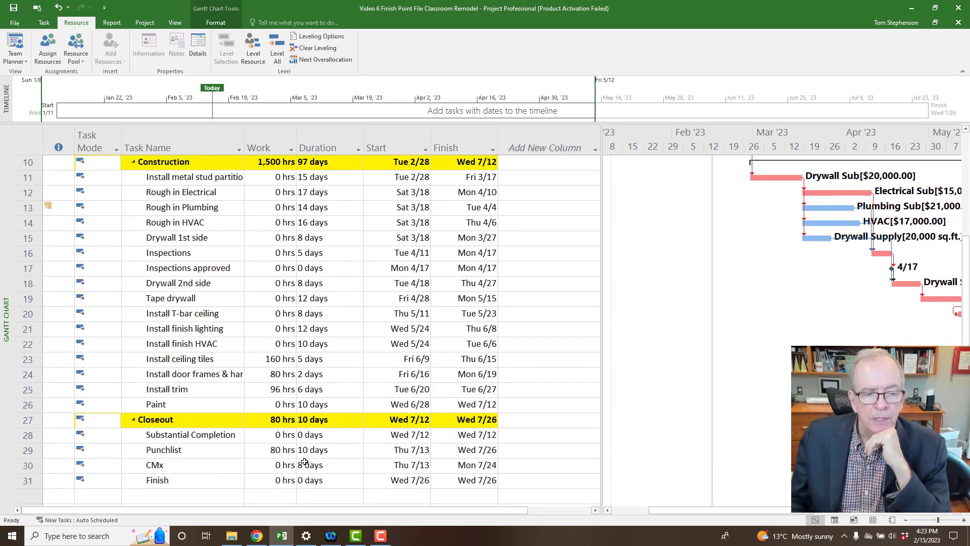
Apply the Work table to compare each task's baseline, variance, actual and remaining hours.
click(26, 140)
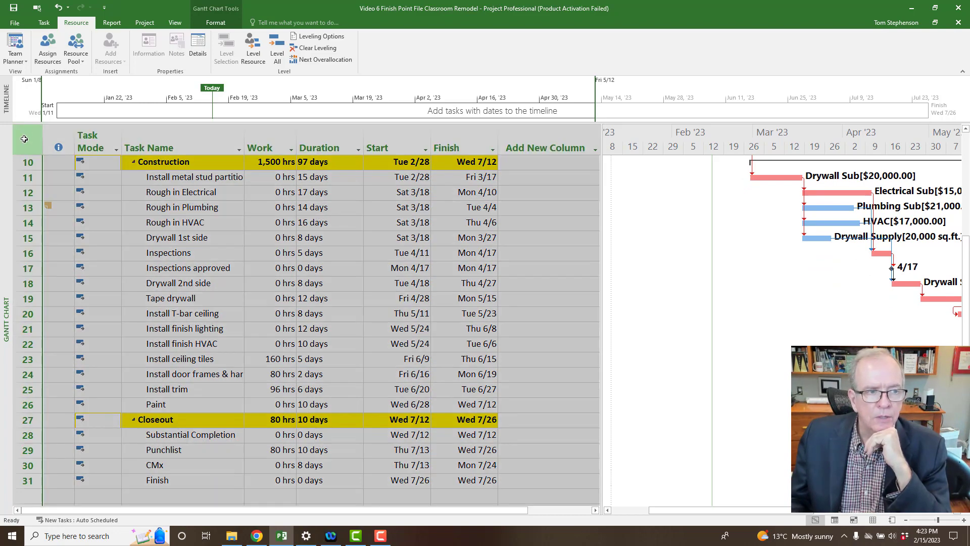
right_click(26, 141)
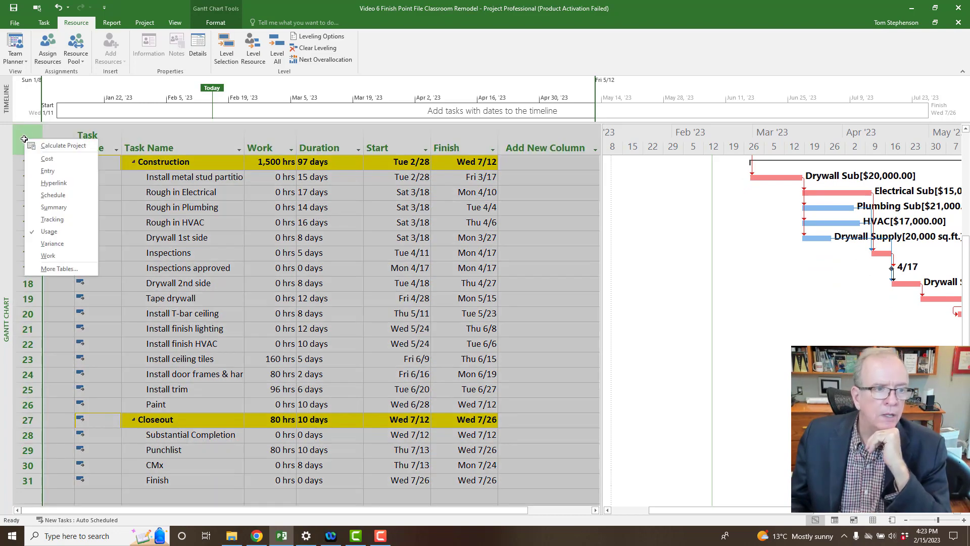
click(63, 255)
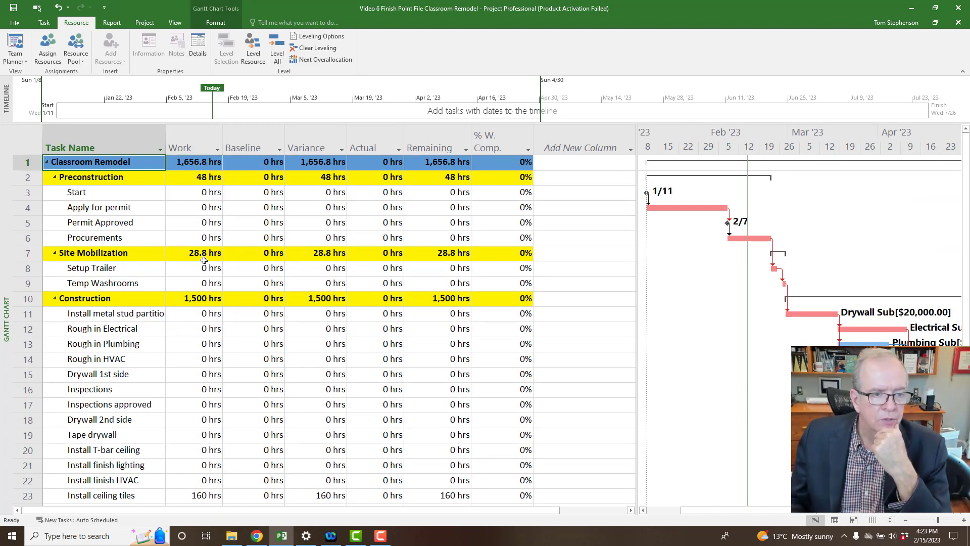
scroll(214, 445, down, 2)
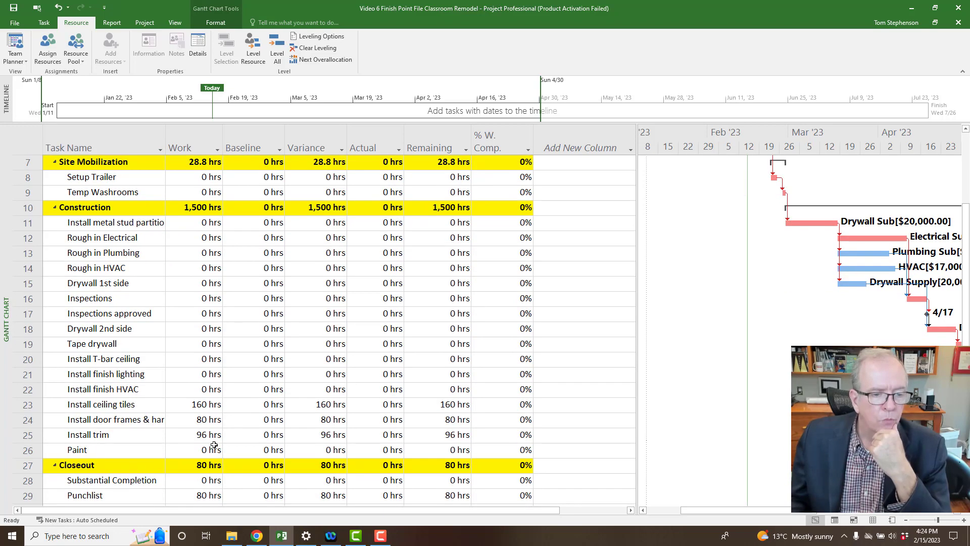
scroll(214, 445, up, 1)
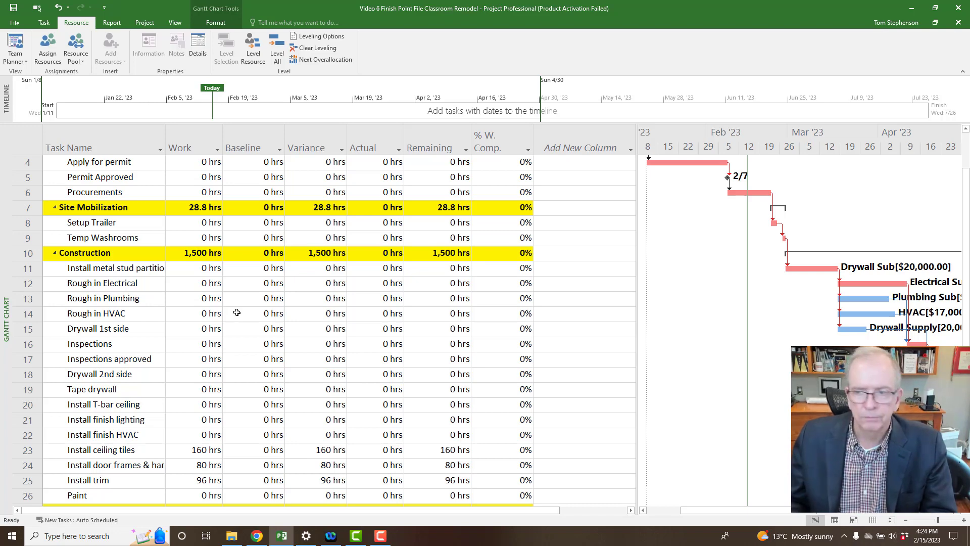
right_click(4, 242)
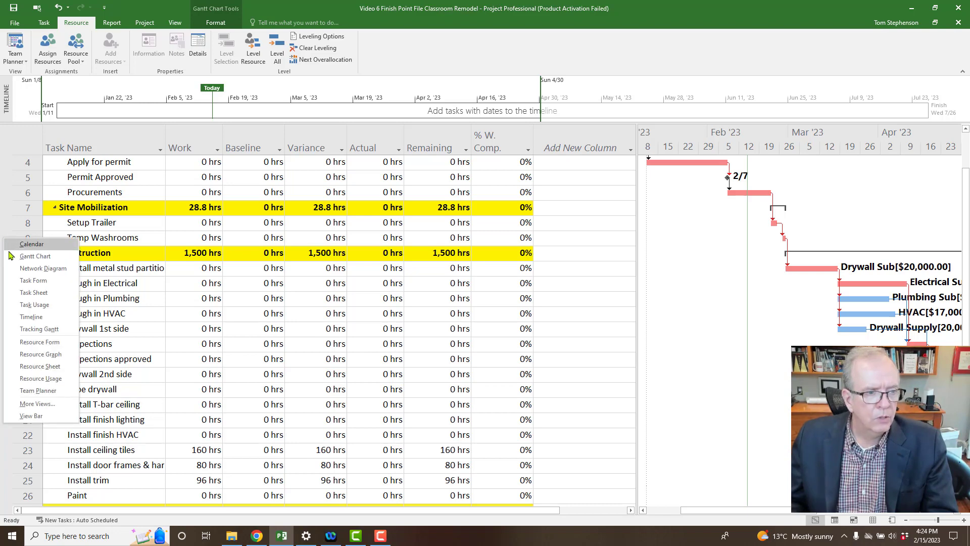
key(Escape)
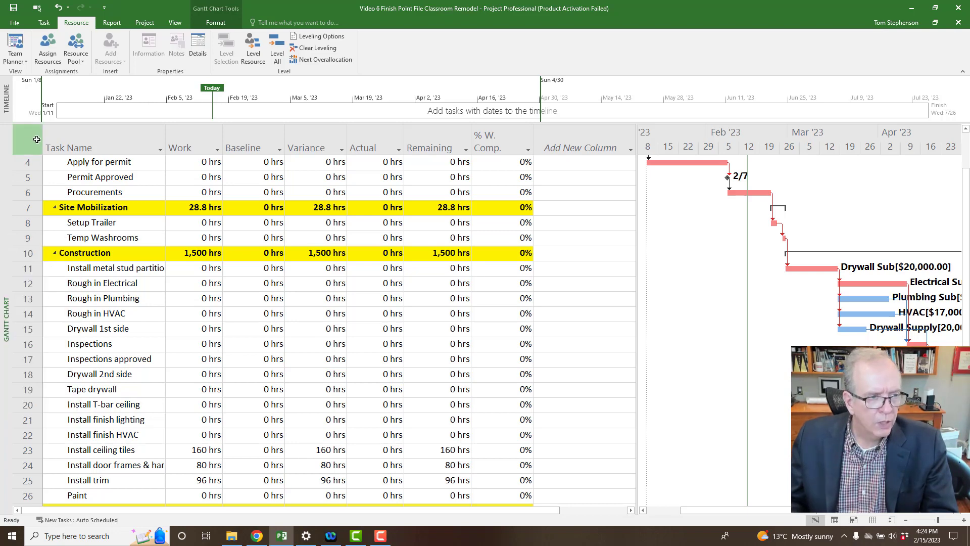
right_click(31, 140)
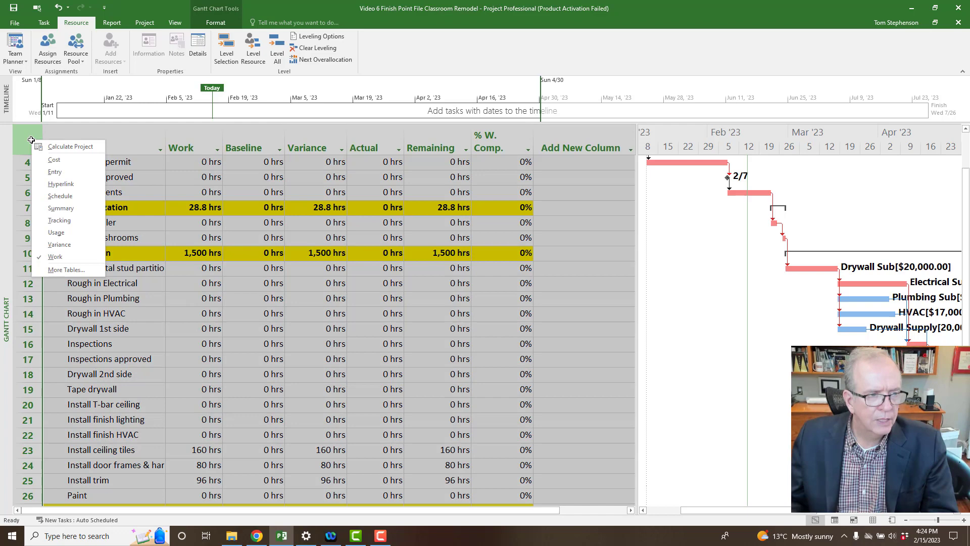
Restore the Entry table and apply a Using Resource filter for Drywall Sub.
click(48, 173)
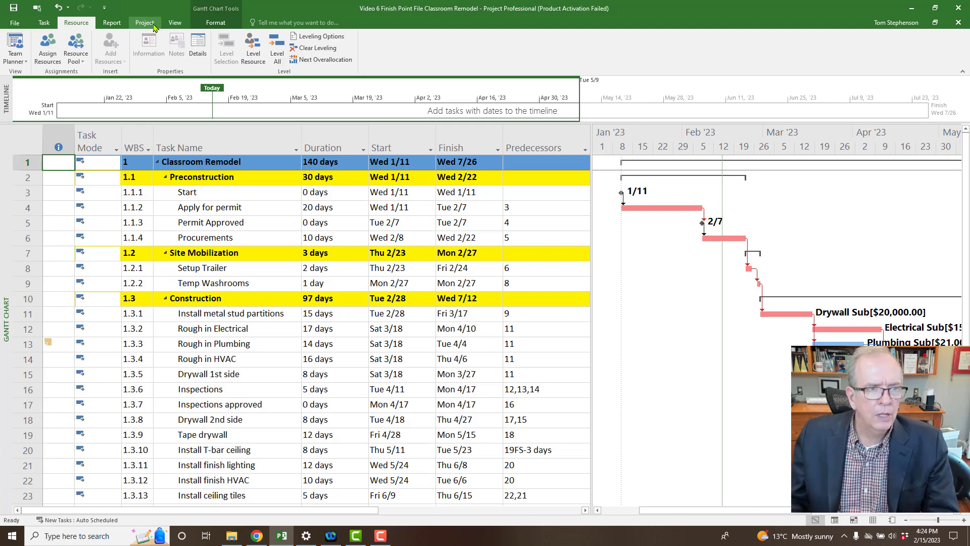
click(176, 24)
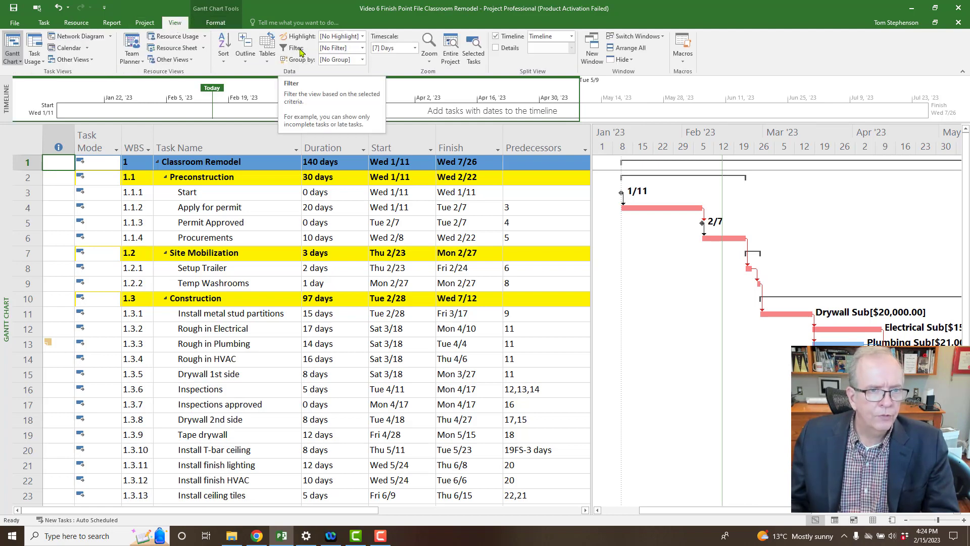
click(362, 49)
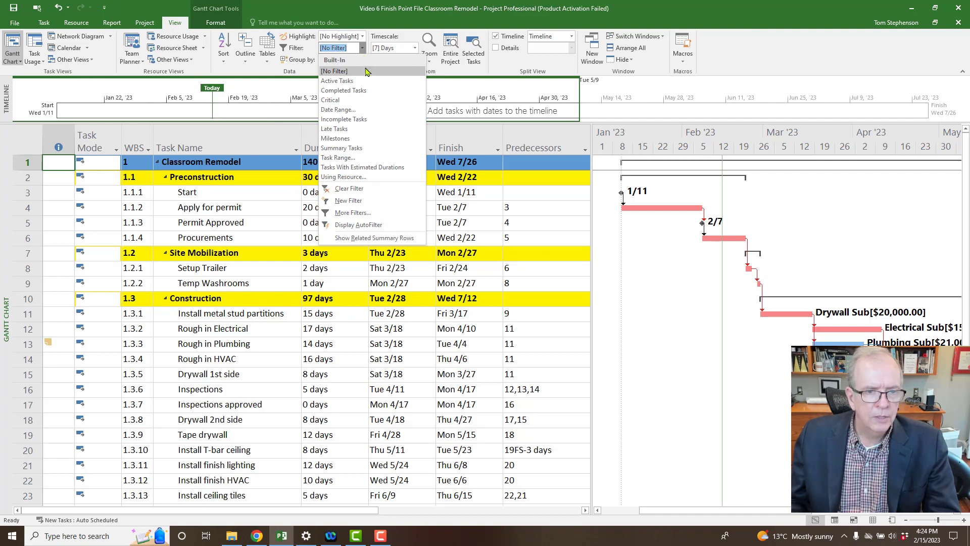
click(361, 178)
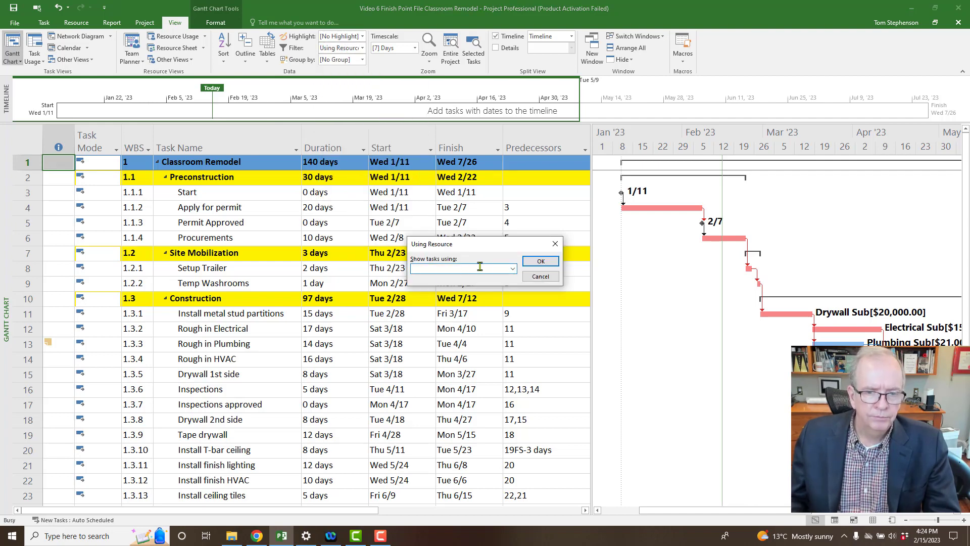
click(511, 272)
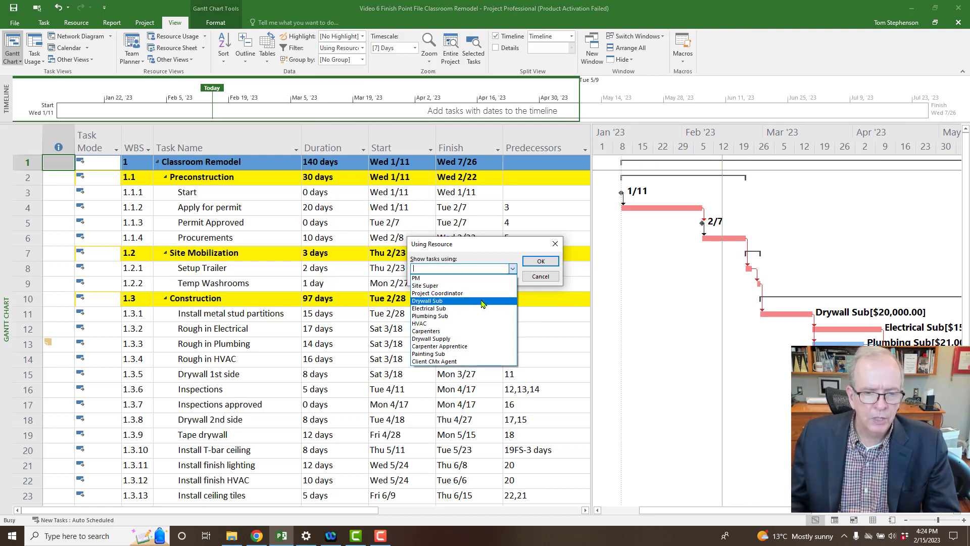
click(483, 302)
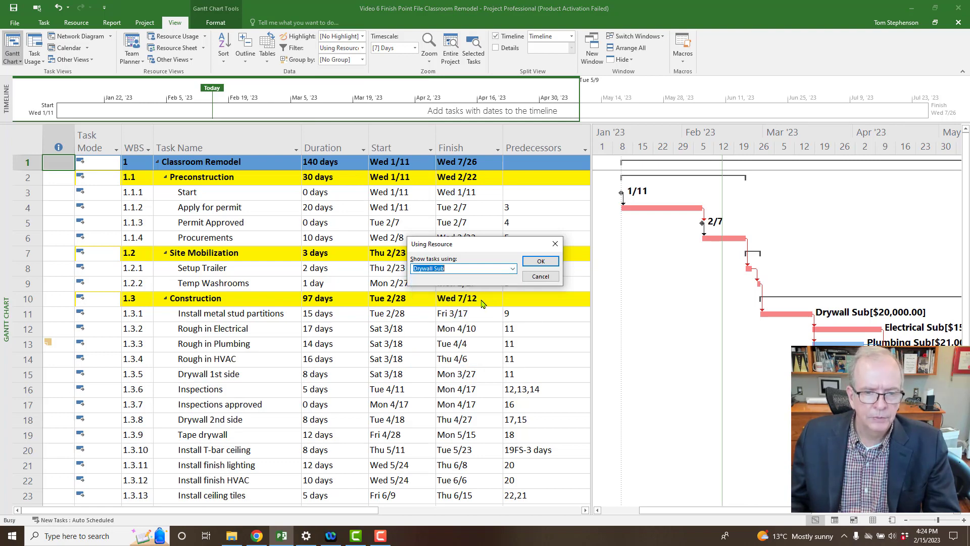
click(540, 263)
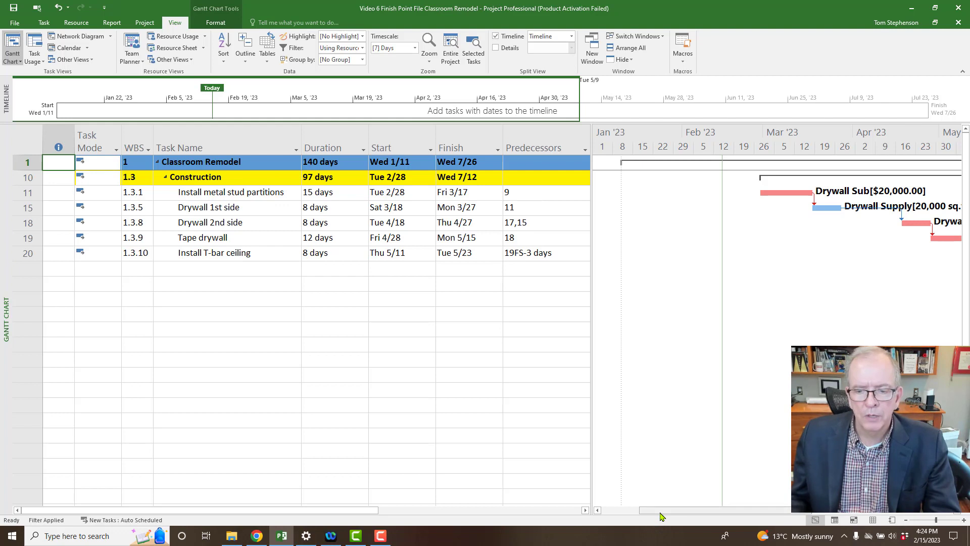
Clear the Drywall Sub filter with [No Filter] so all Classroom Remodel tasks show.
drag(661, 511, 741, 519)
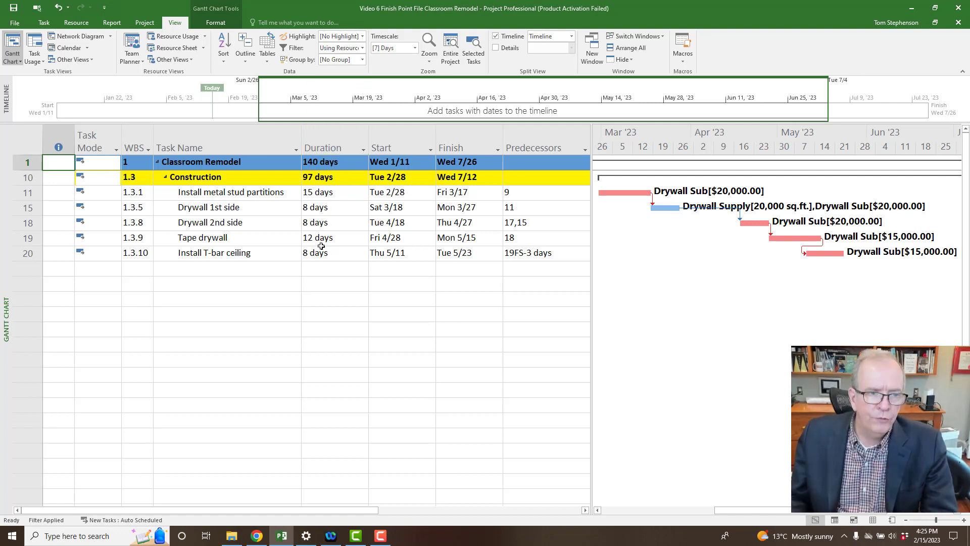
click(363, 48)
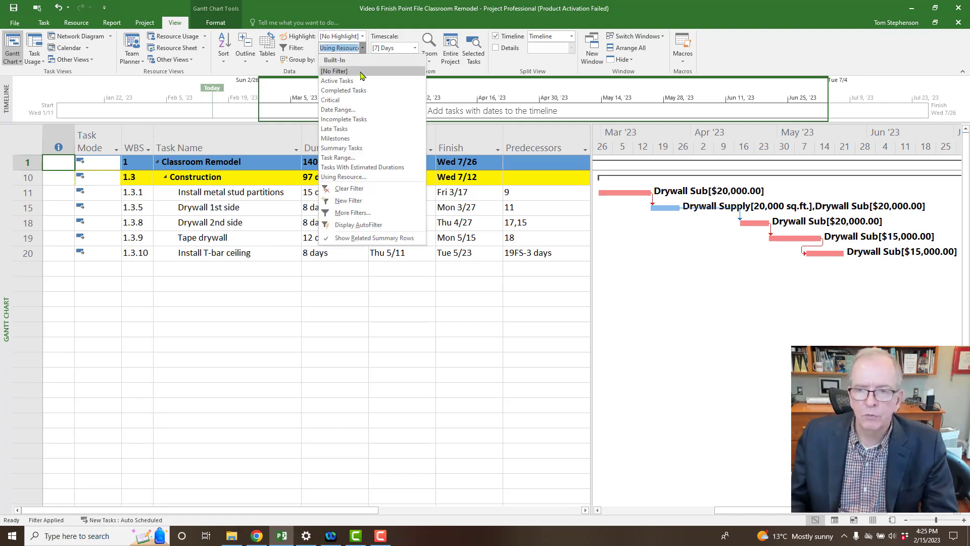
click(363, 72)
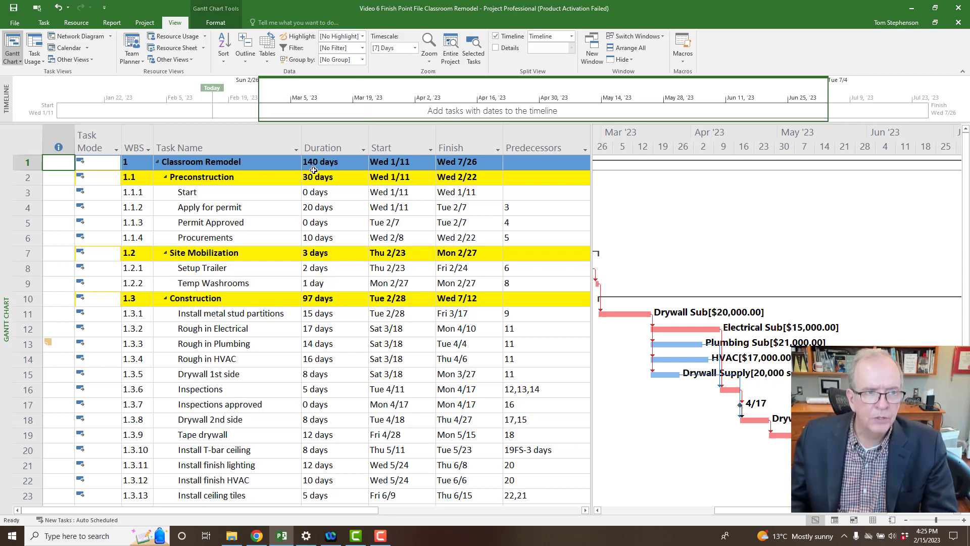
Turn Summary Tasks off and back on in the Gantt Chart format options.
click(213, 23)
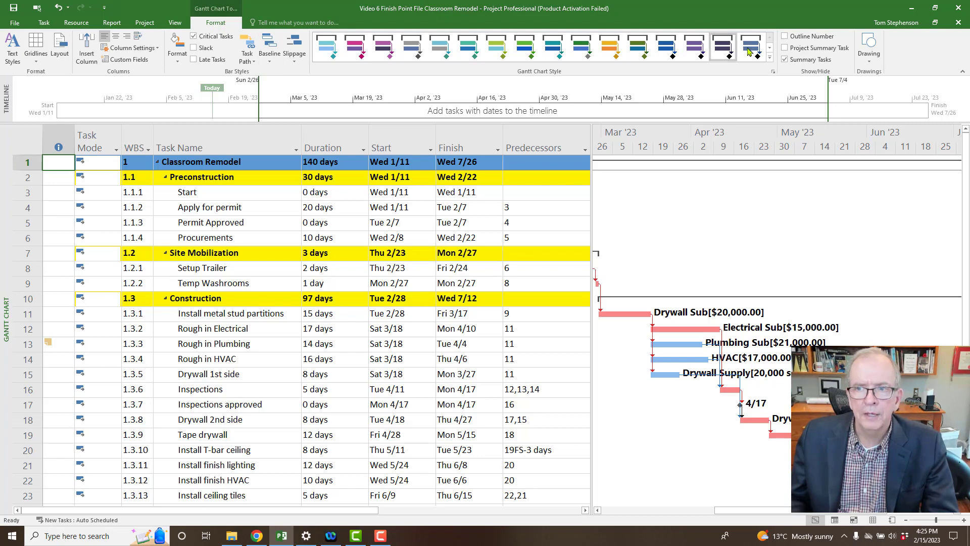
click(785, 59)
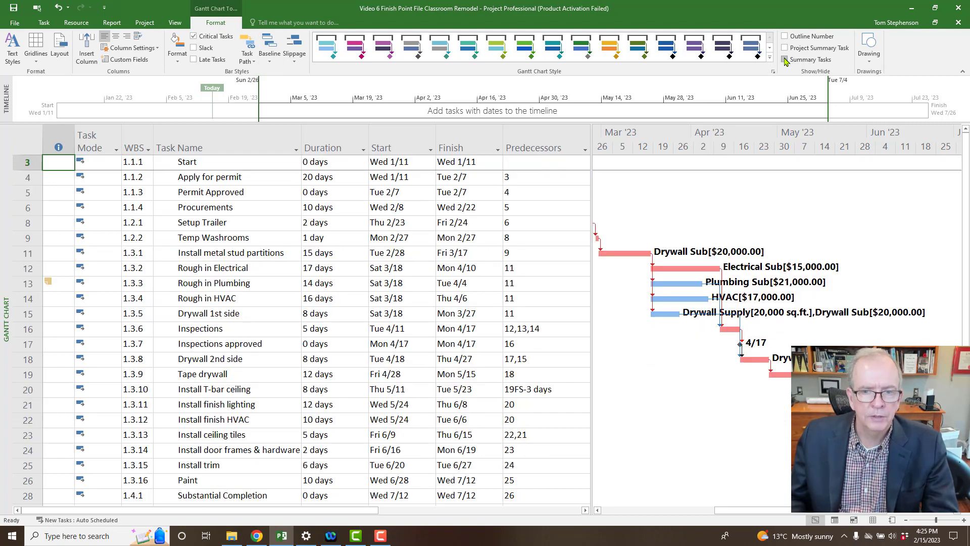
click(785, 59)
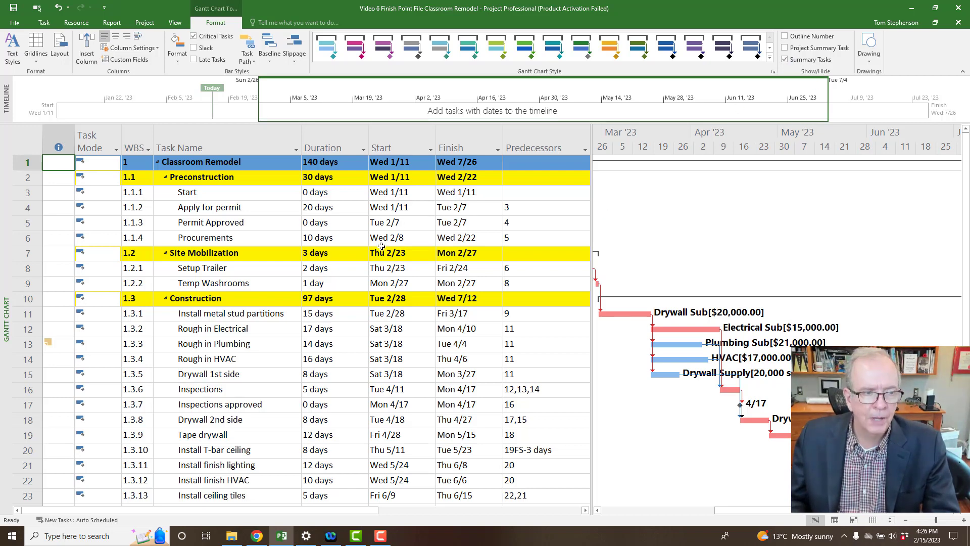
scroll(318, 285, down, 3)
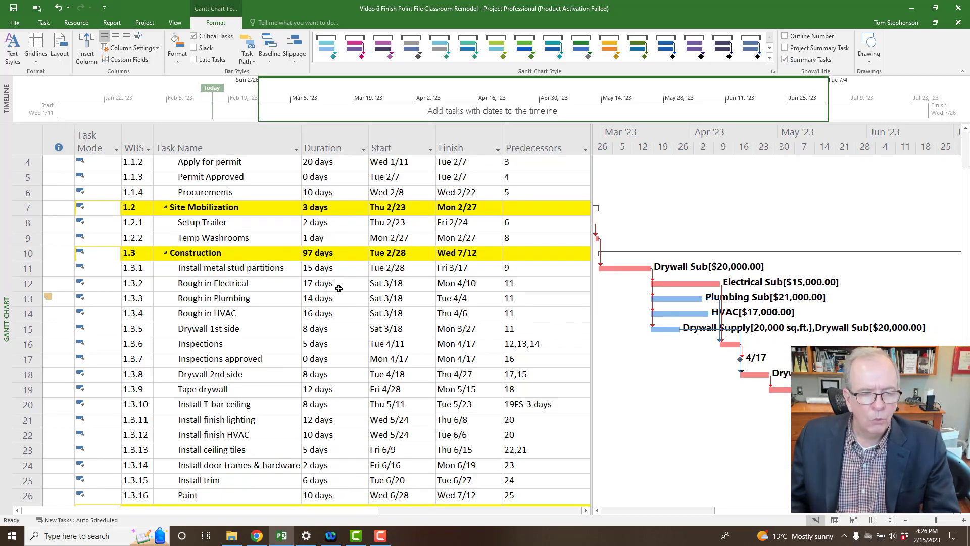
scroll(341, 285, up, 3)
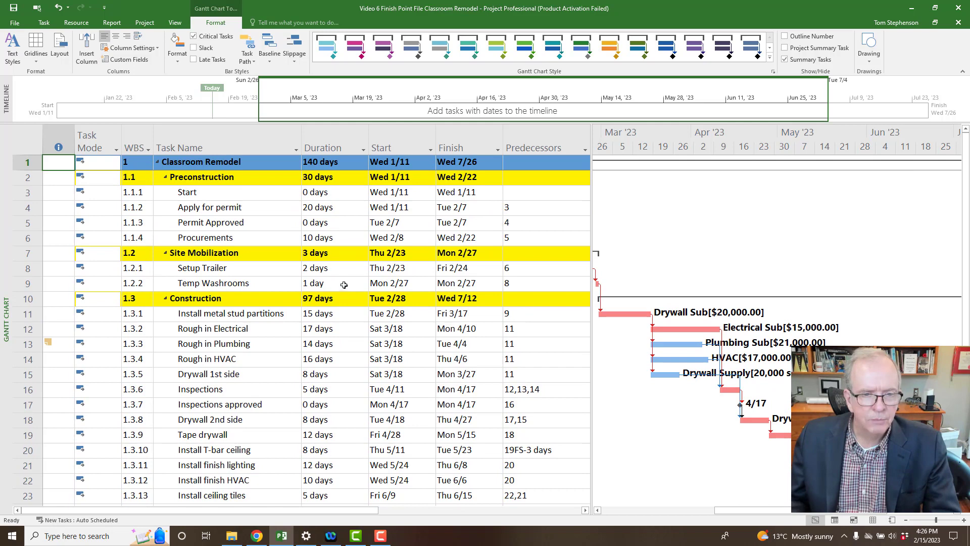
click(31, 138)
right_click(31, 137)
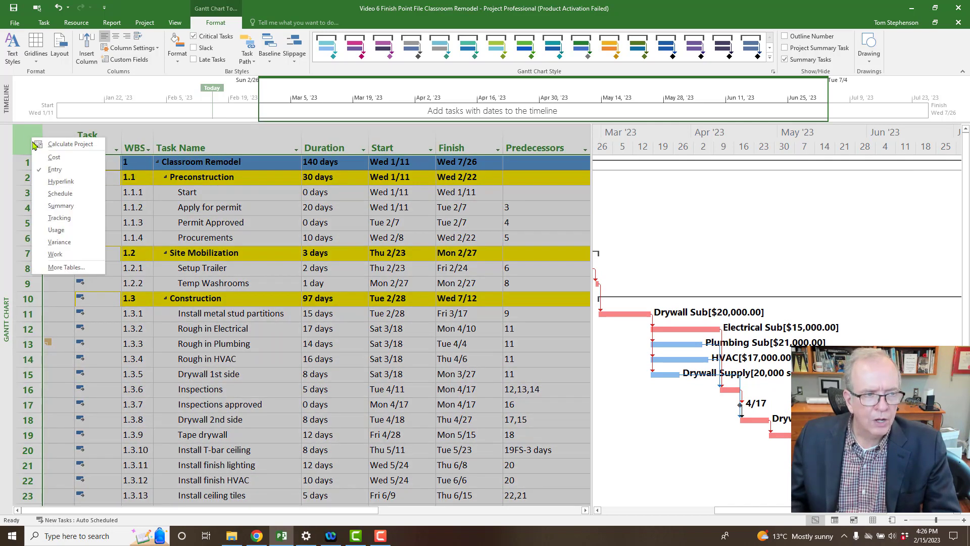
Apply the Cost table, showing Classroom Remodel at $354,240.00 and Construction at $340,960.00.
click(55, 163)
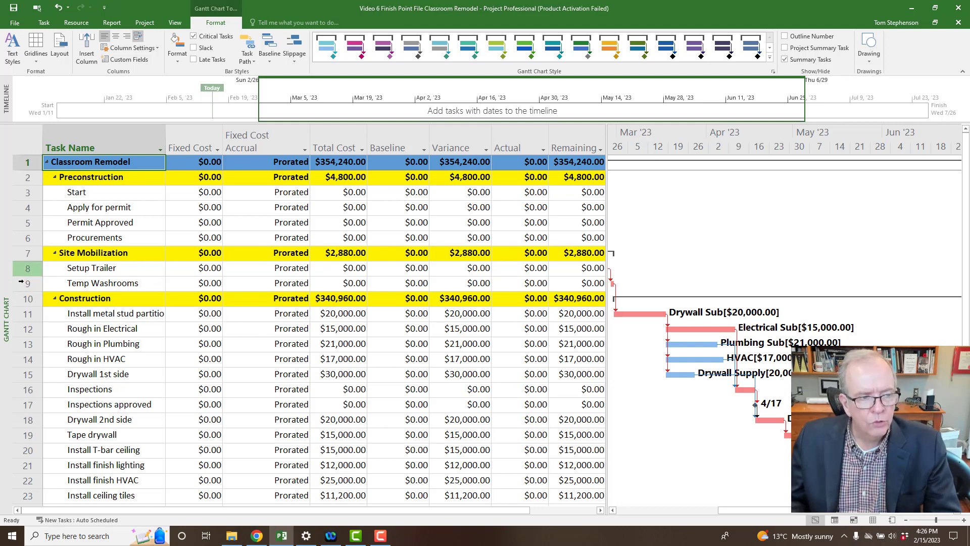
right_click(10, 289)
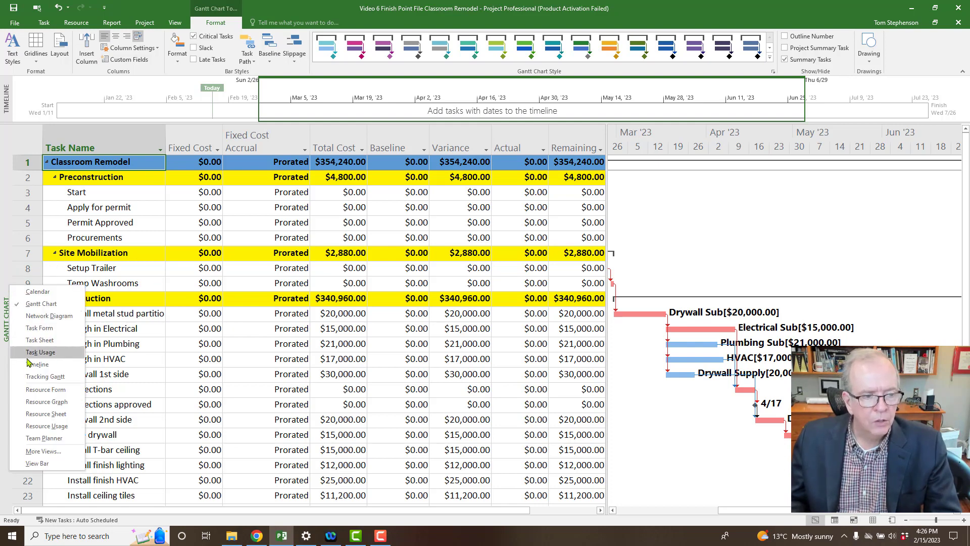
Switch to the Resource Sheet and try its Work and Usage tables.
click(45, 414)
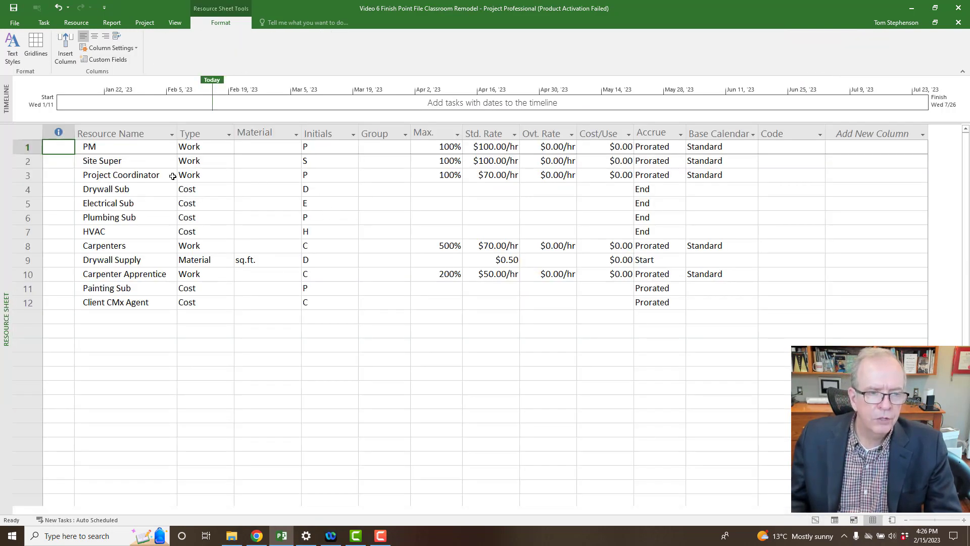
click(28, 133)
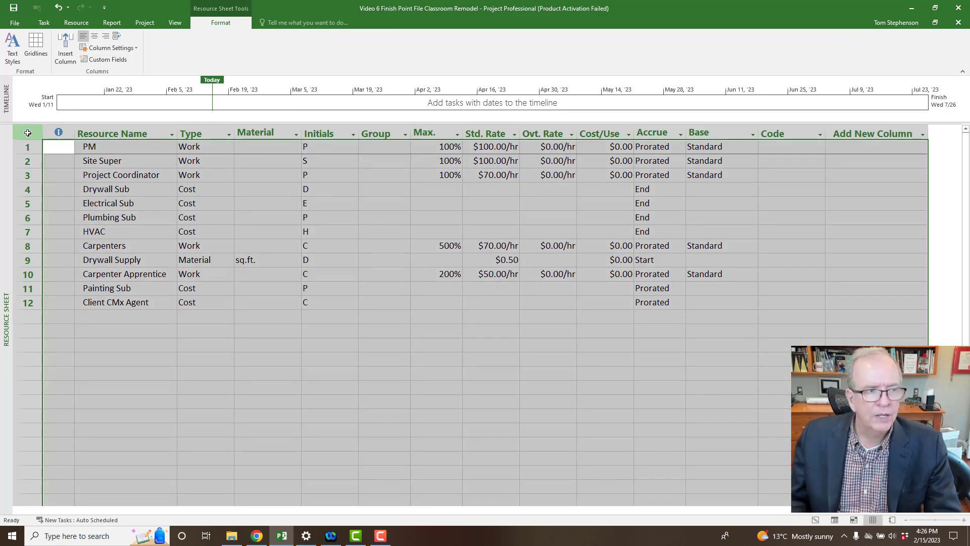
right_click(28, 133)
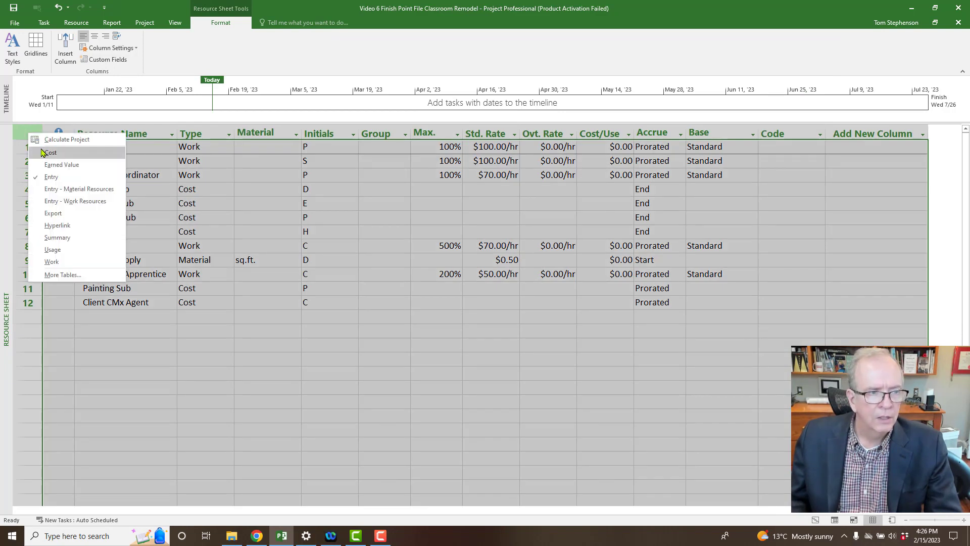
click(52, 263)
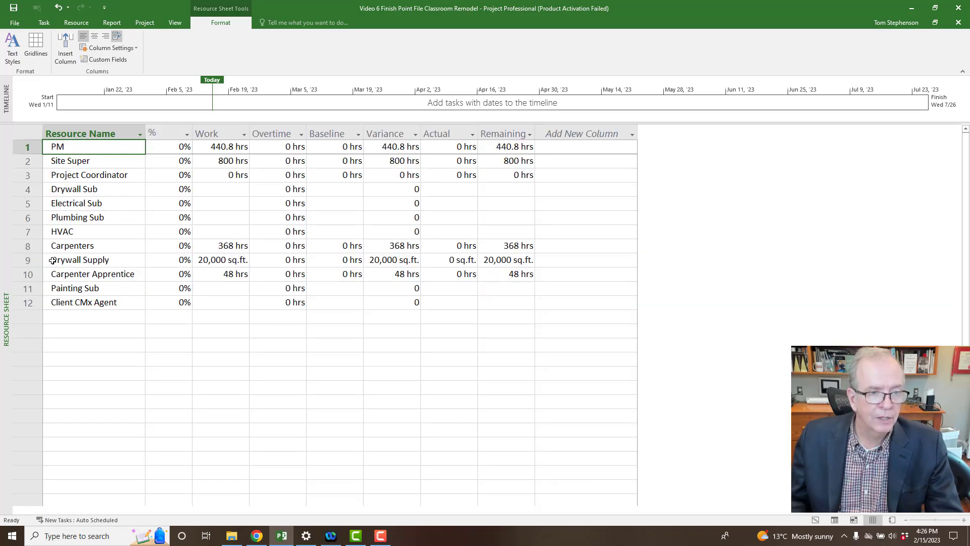
right_click(28, 133)
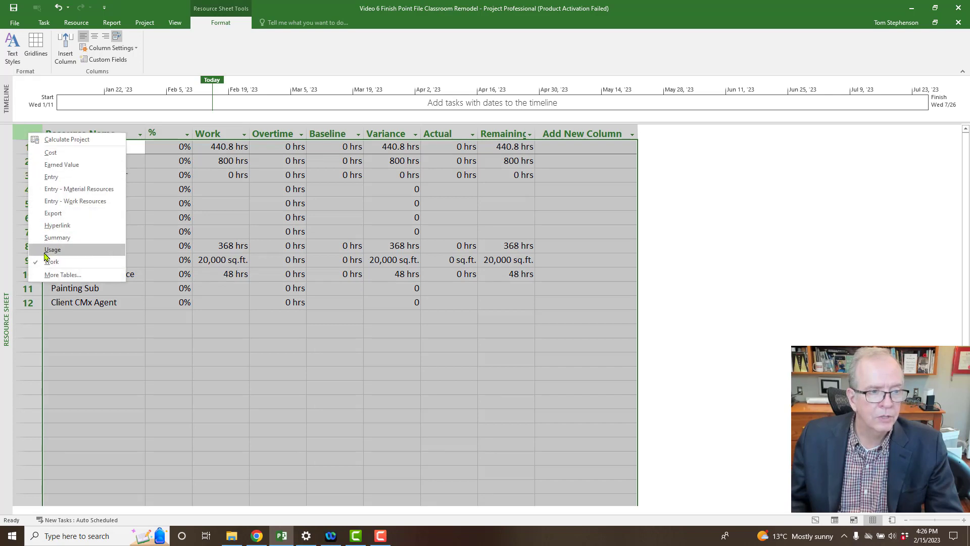
click(46, 251)
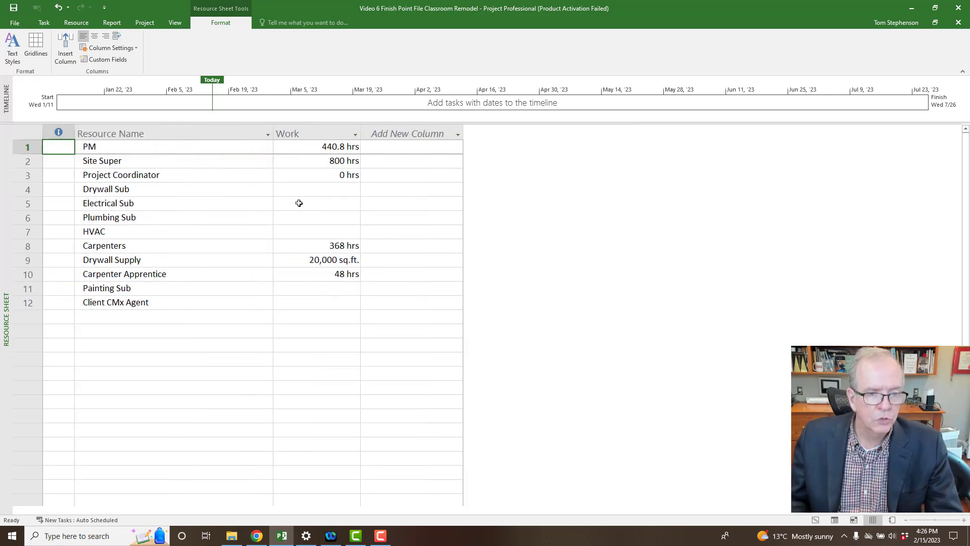
Apply the Cost table and review totals like Site Super $80,000.00 and Drywall Sub $90,000.00.
click(29, 134)
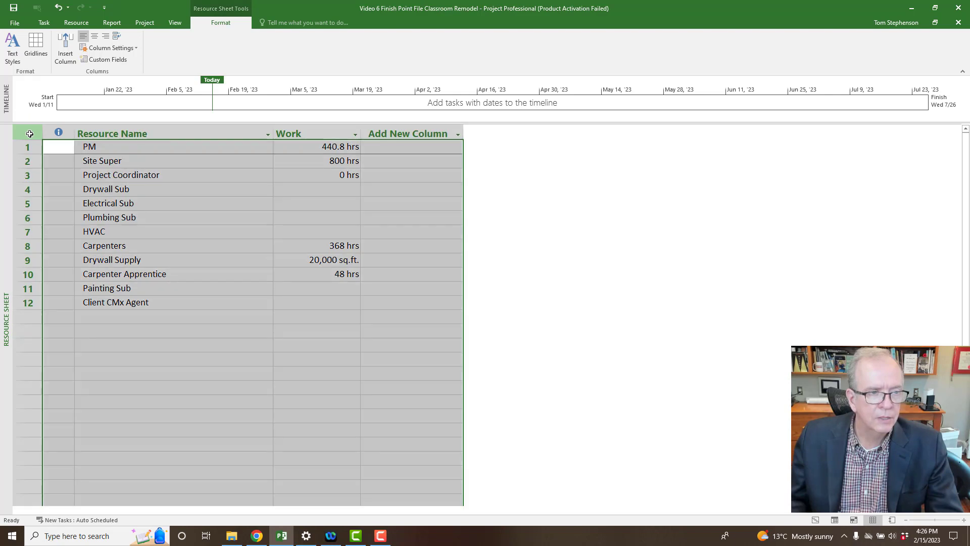
right_click(29, 133)
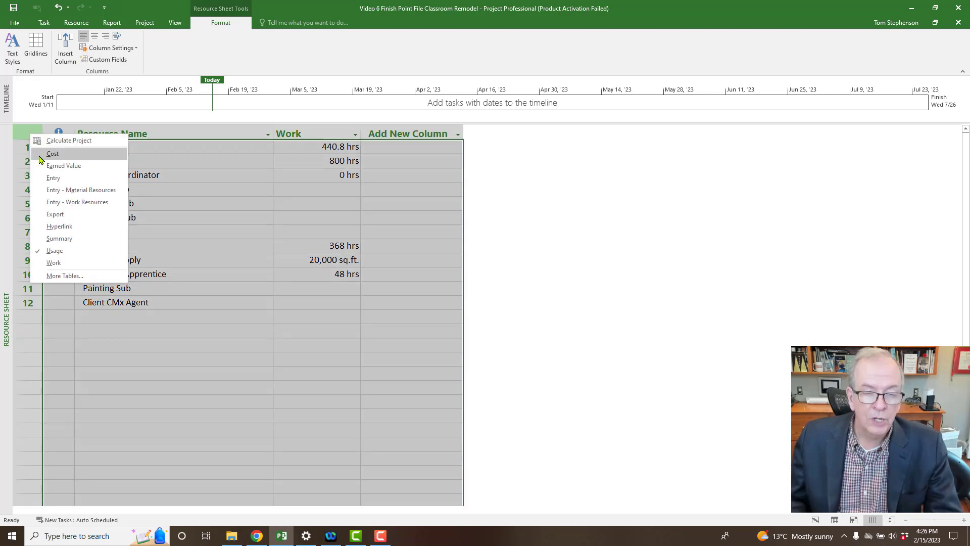
click(52, 154)
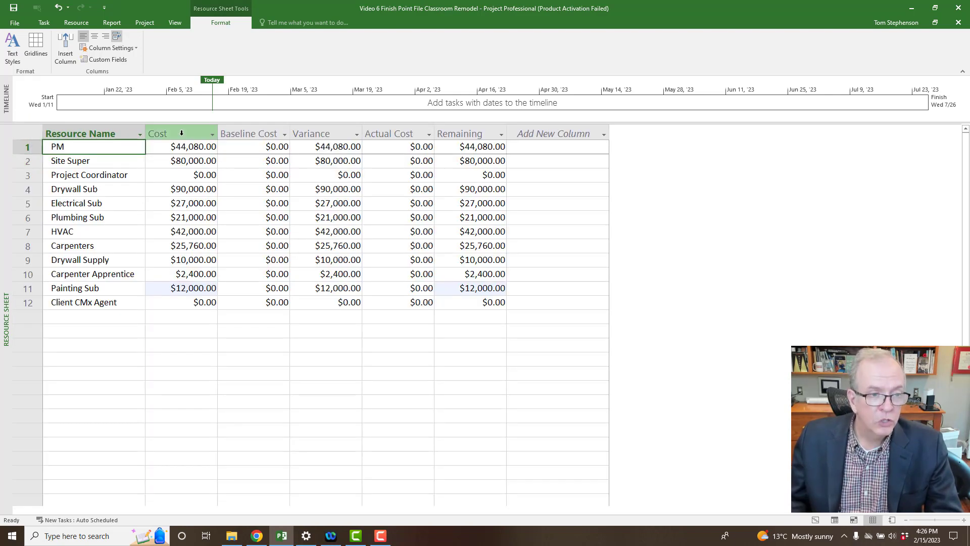
click(185, 158)
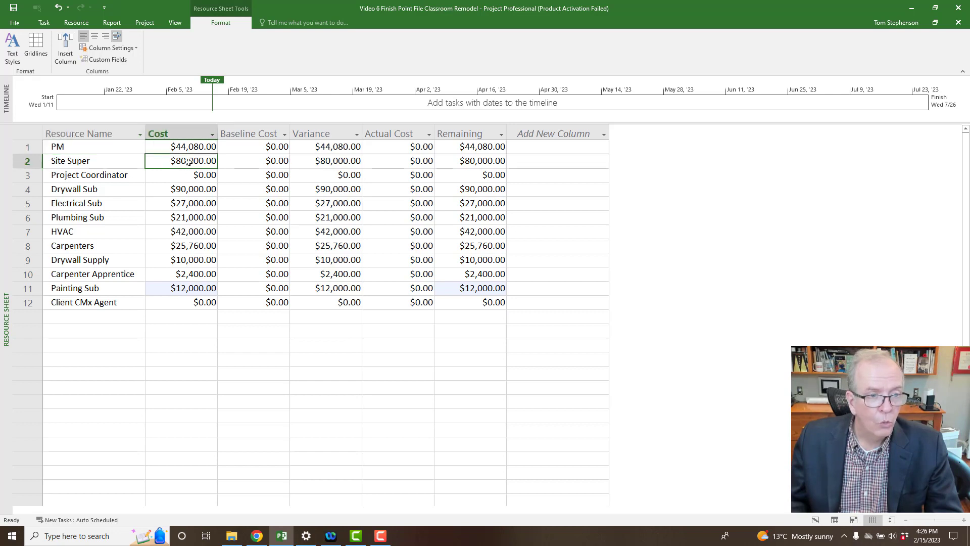
click(191, 149)
click(194, 195)
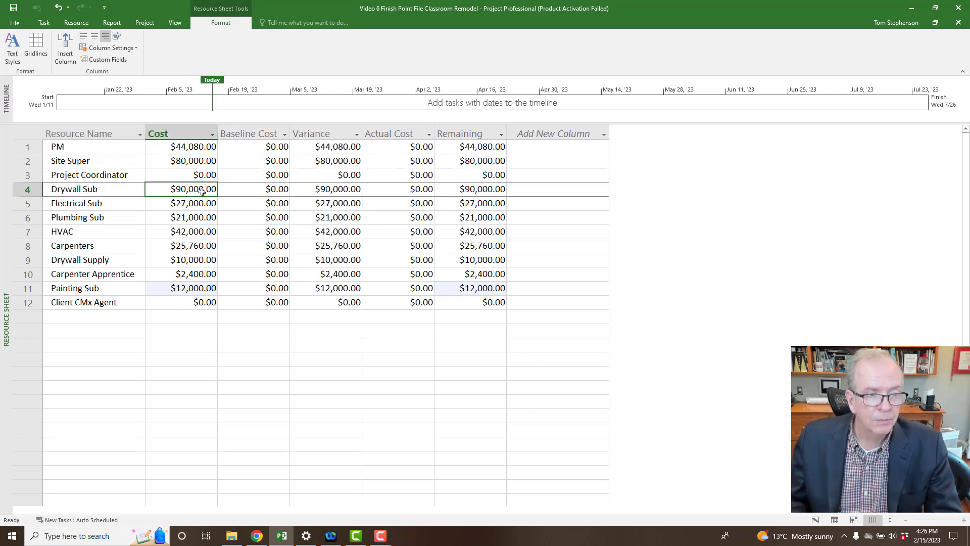
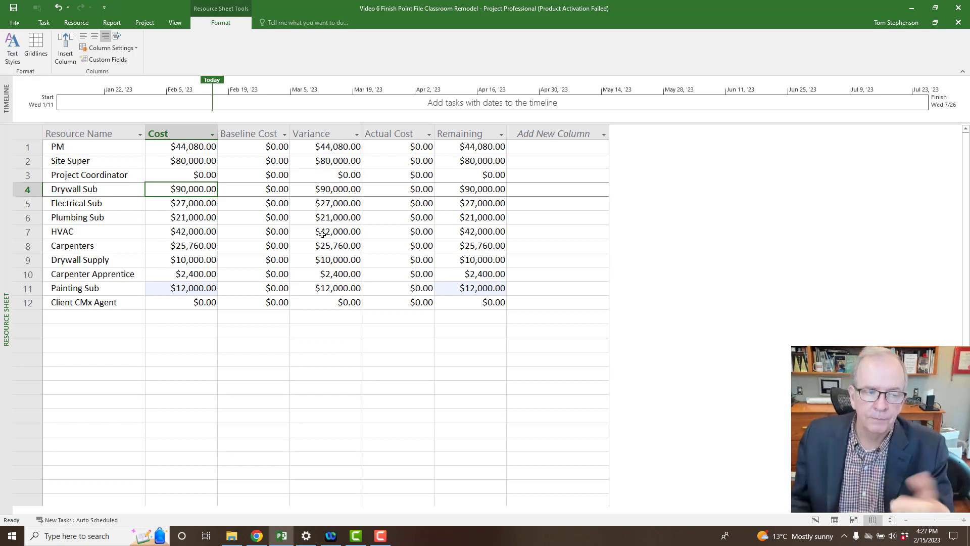
Switch the Resource Sheet from the Cost table to the Entry table.
click(24, 132)
right_click(25, 132)
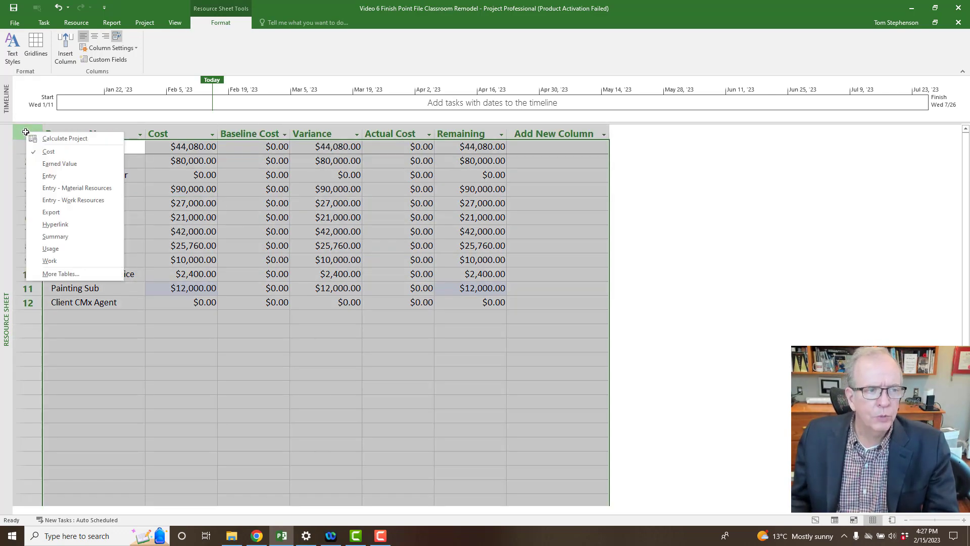
click(41, 175)
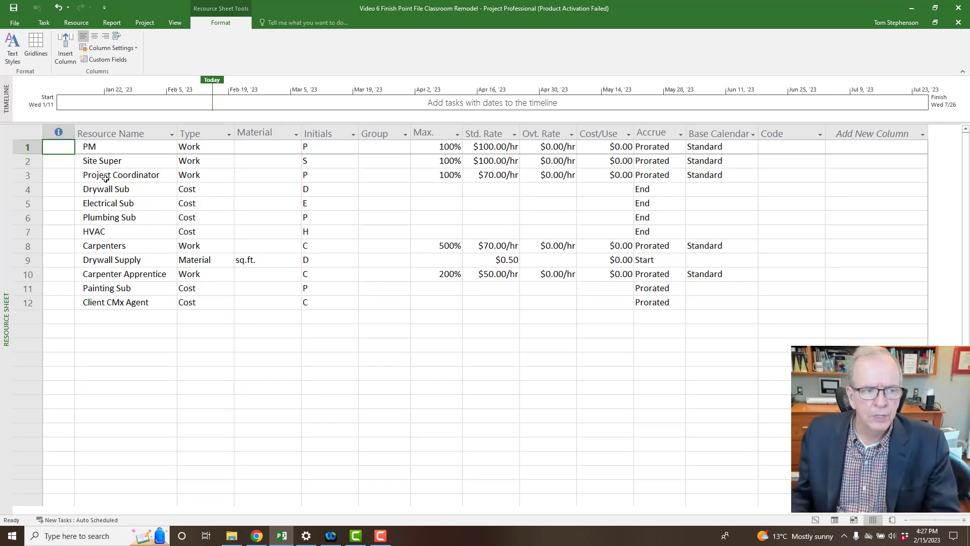
Recheck the sheet's table list, keeping Entry, and bring up the available views.
click(29, 132)
right_click(27, 132)
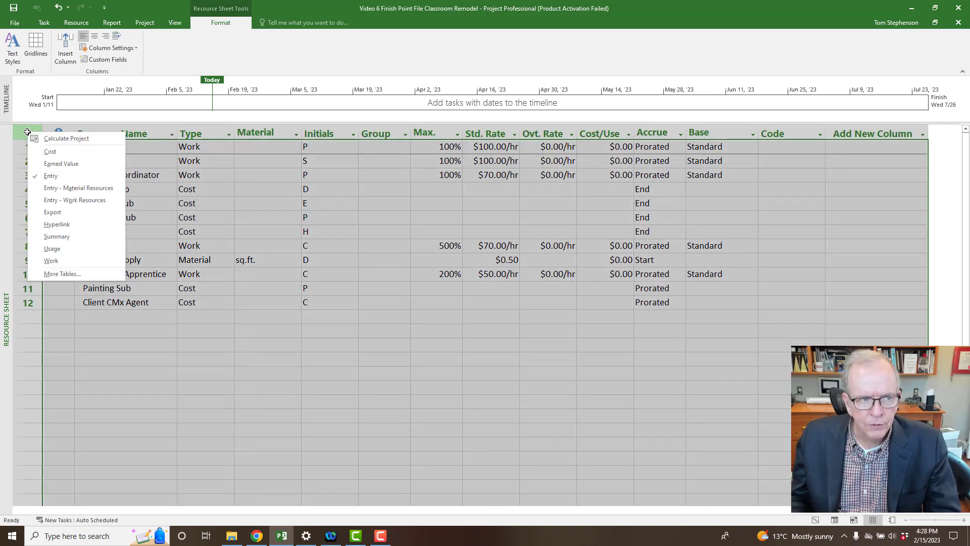
click(204, 186)
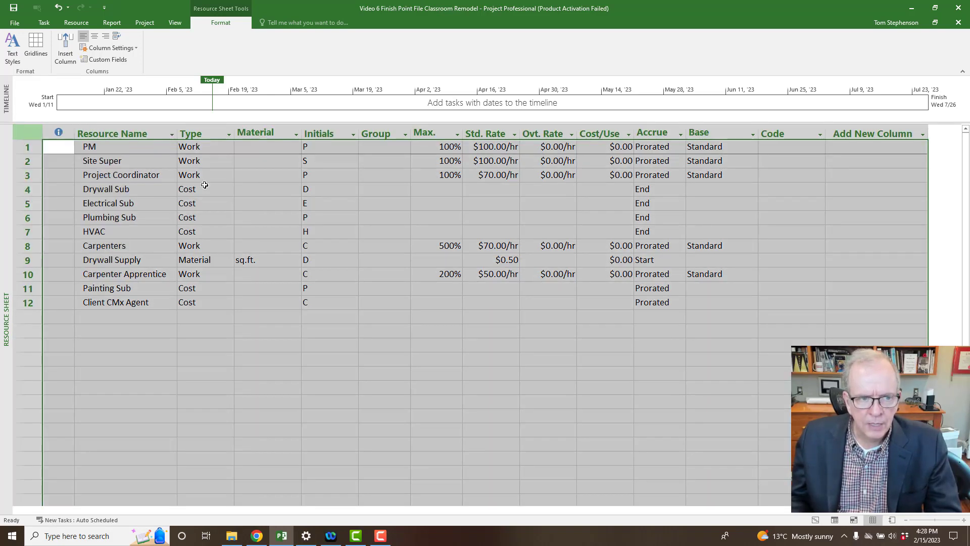
right_click(7, 186)
Switch to the Gantt Chart on its Cost table, showing Classroom Remodel at $354,240.00.
click(26, 200)
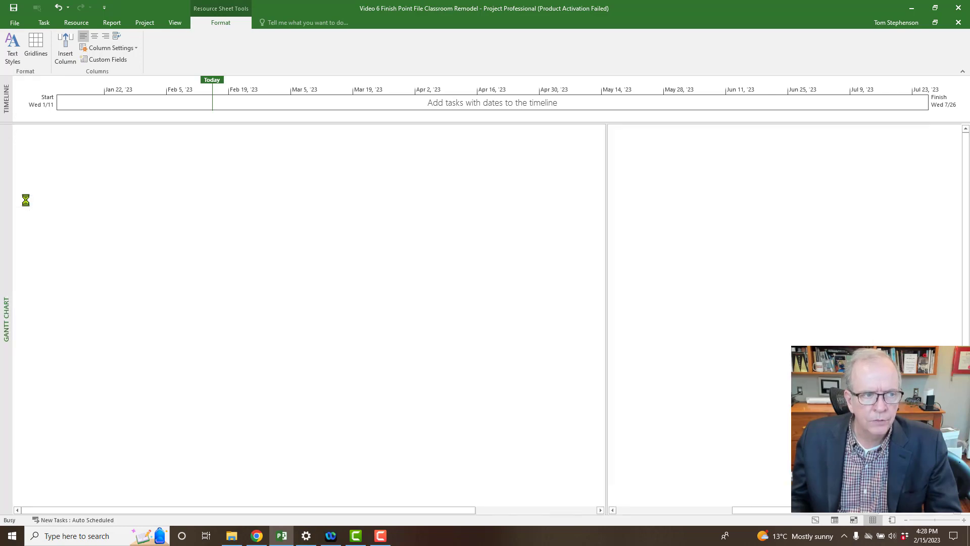
click(34, 140)
right_click(33, 140)
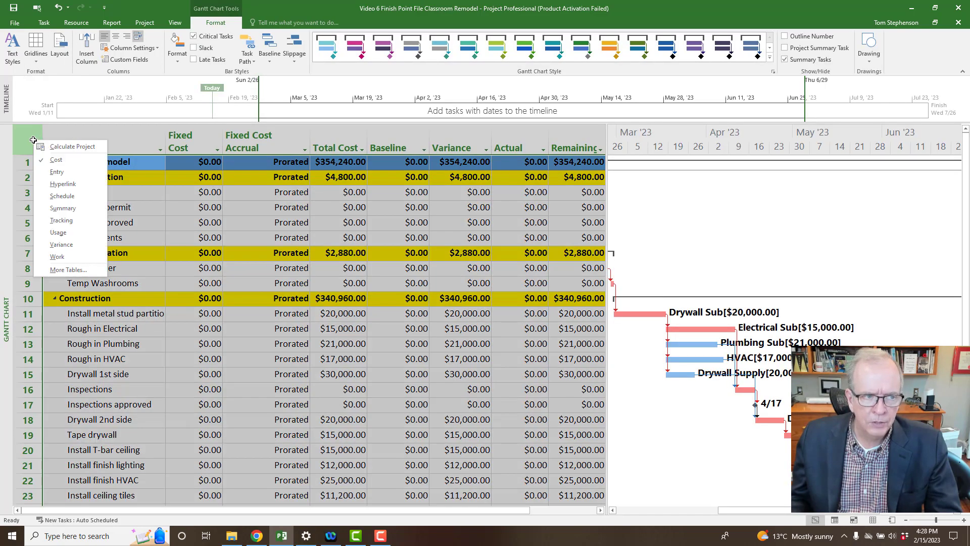
right_click(6, 223)
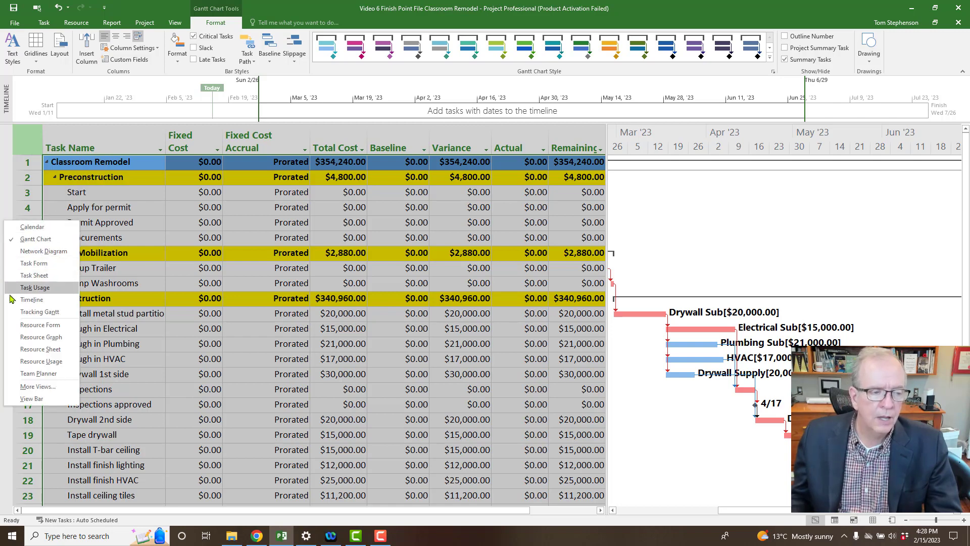
click(143, 227)
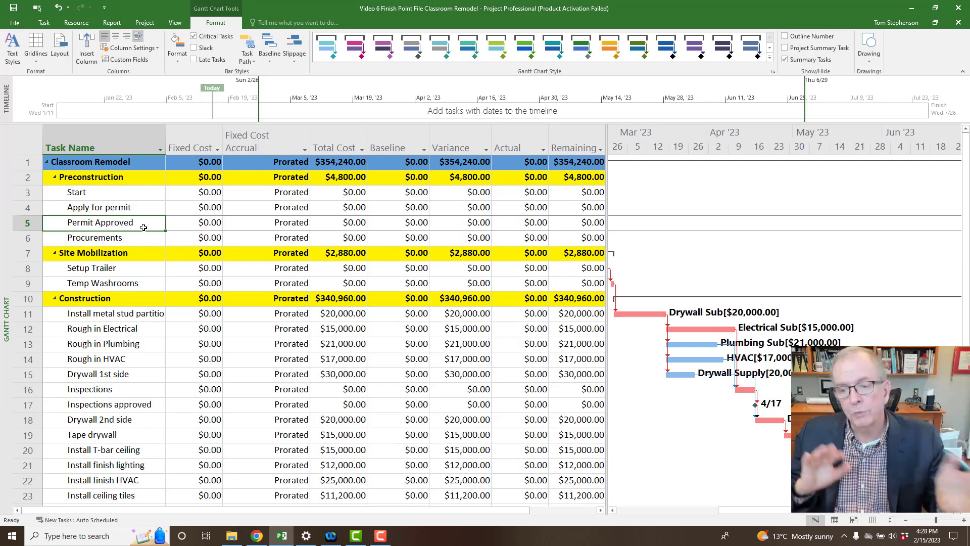